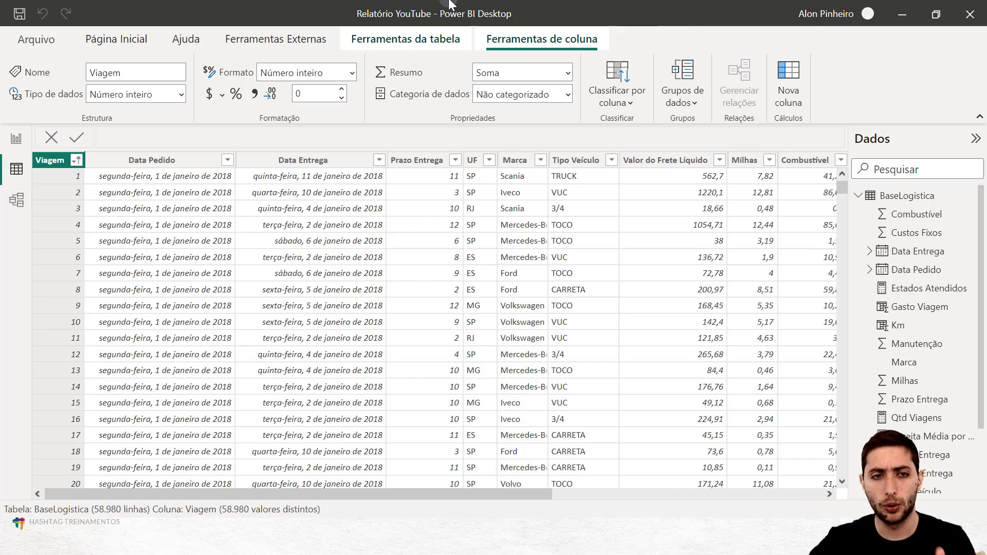
Examine the DAX formula of the Gasto Viagem calculated column in the BaseLogistica table, enlarging the formula text.
left_click(19, 139)
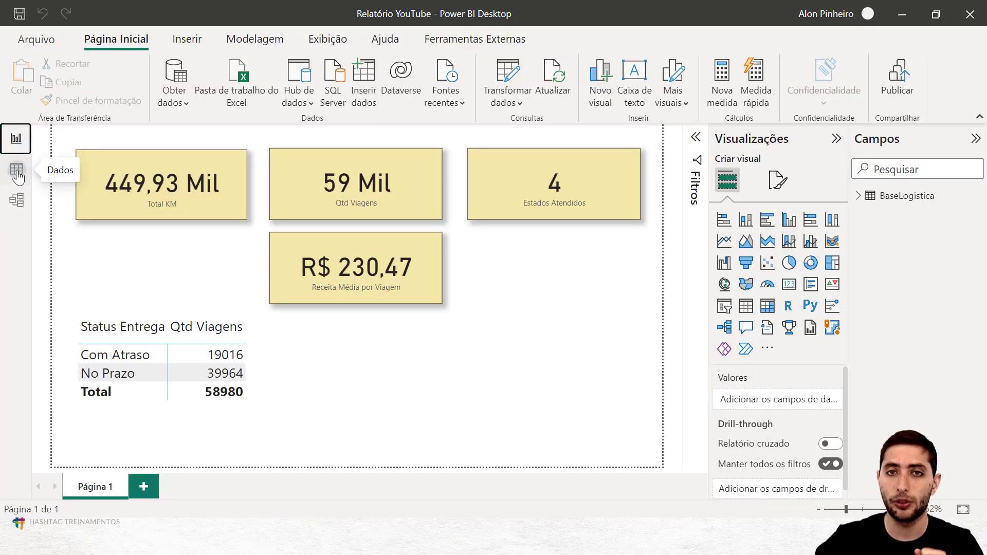
left_click(17, 175)
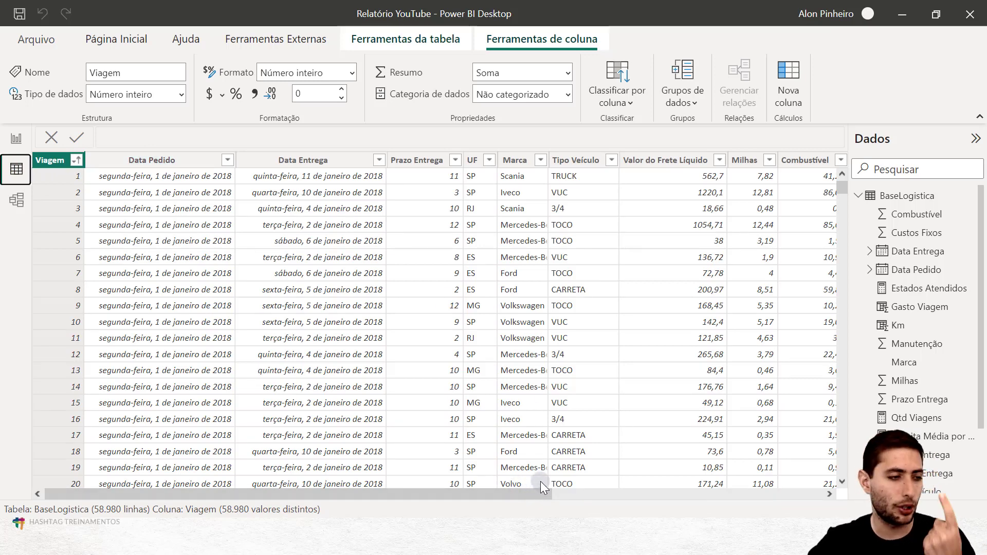
left_click_drag(535, 495, 760, 457)
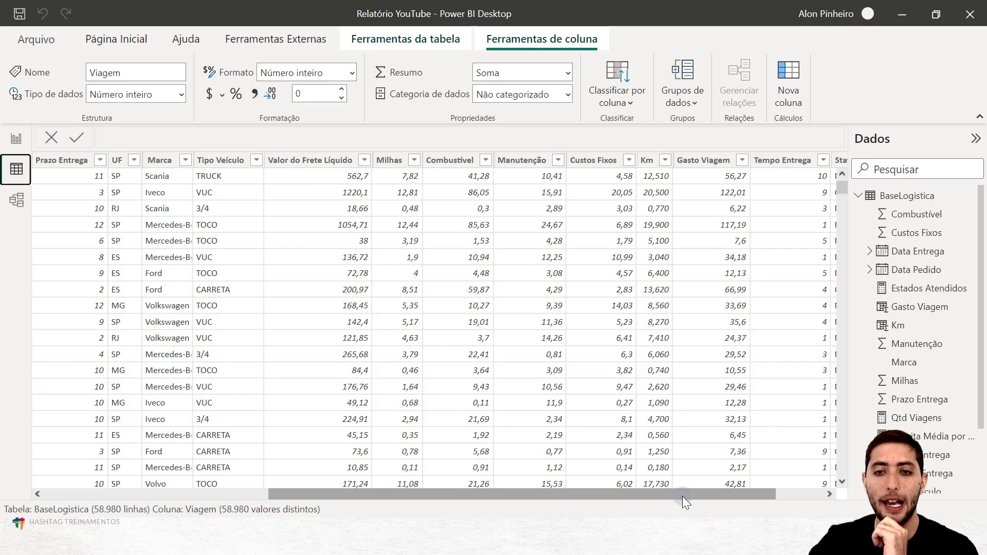
left_click_drag(683, 495, 744, 491)
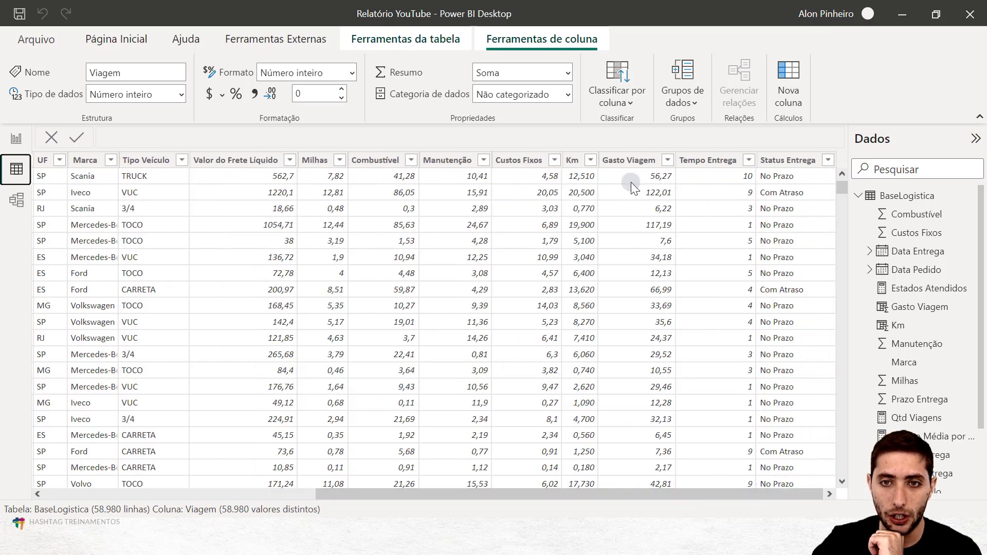
left_click(637, 159)
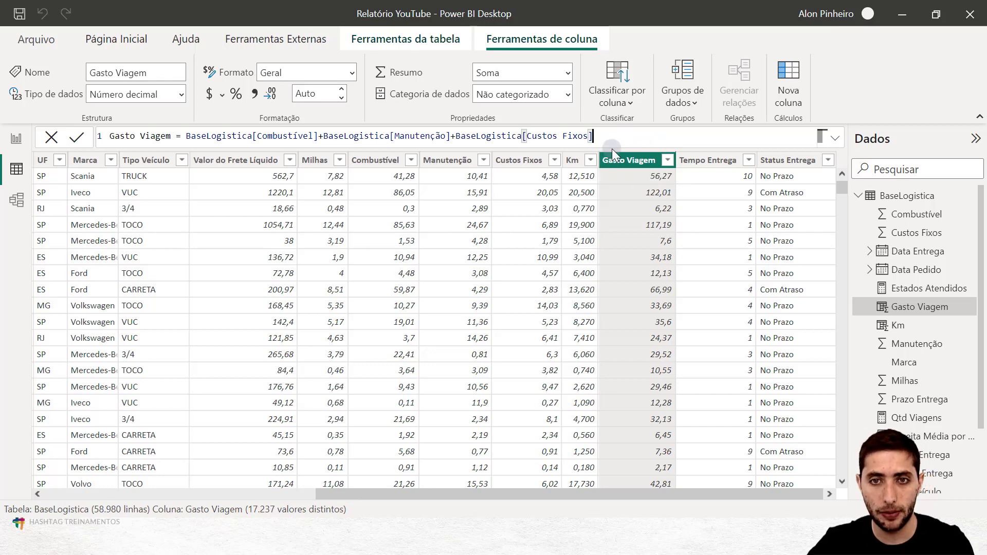
scroll(614, 140, "up", 1)
scroll(613, 140, "up", 1)
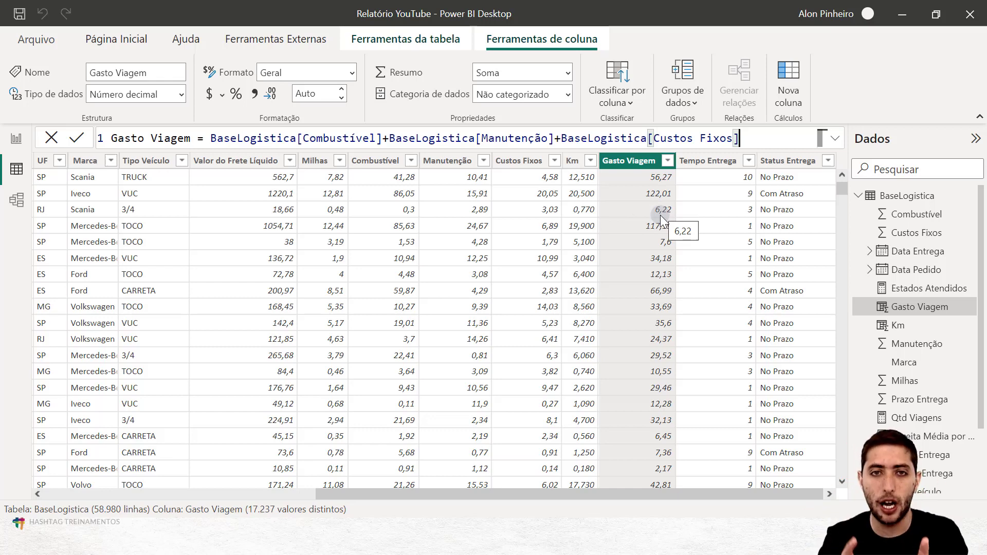
Create a new measure in the BaseLogistica table defined as Total Gasto = SUM(BaseLogistica[Gasto Viagem]).
right_click(646, 211)
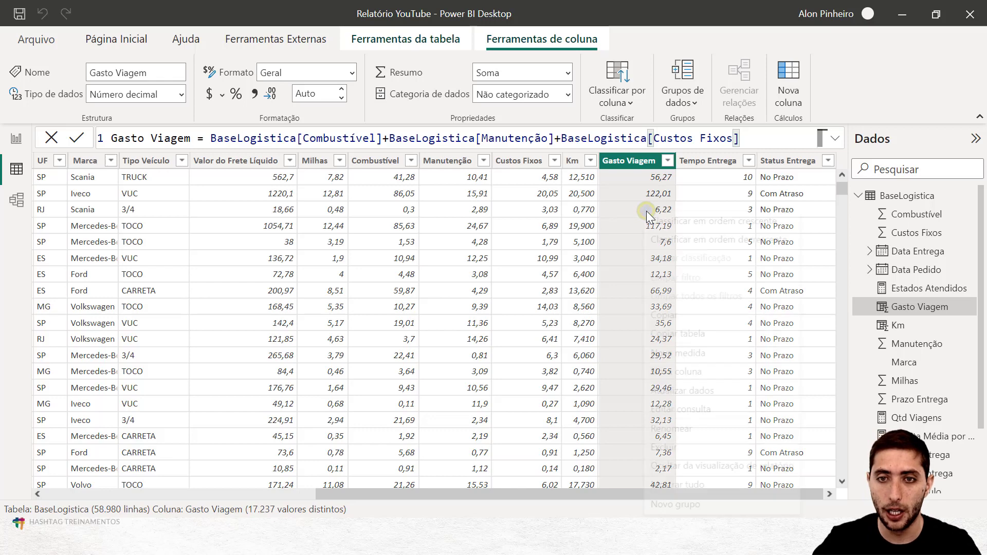
left_click(694, 356)
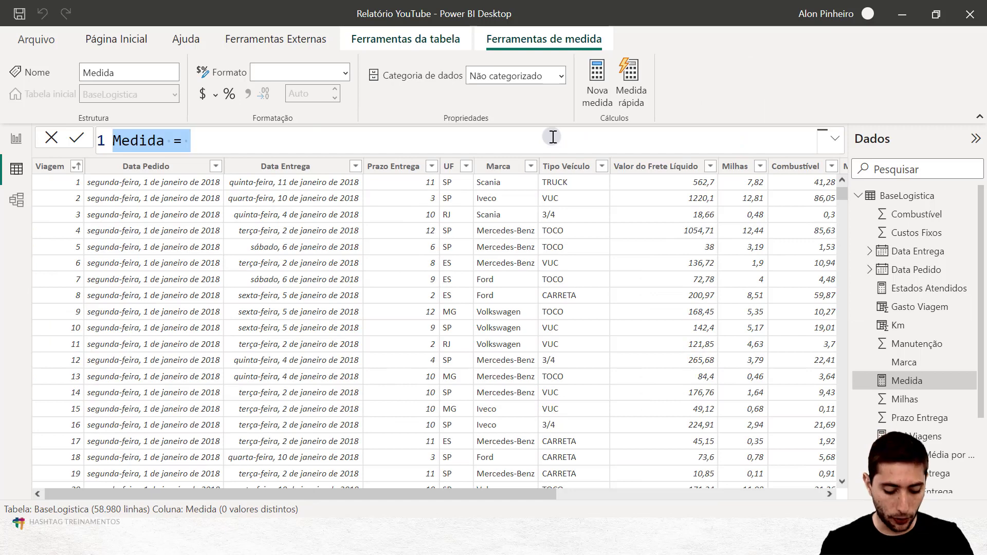
type("Total Ga")
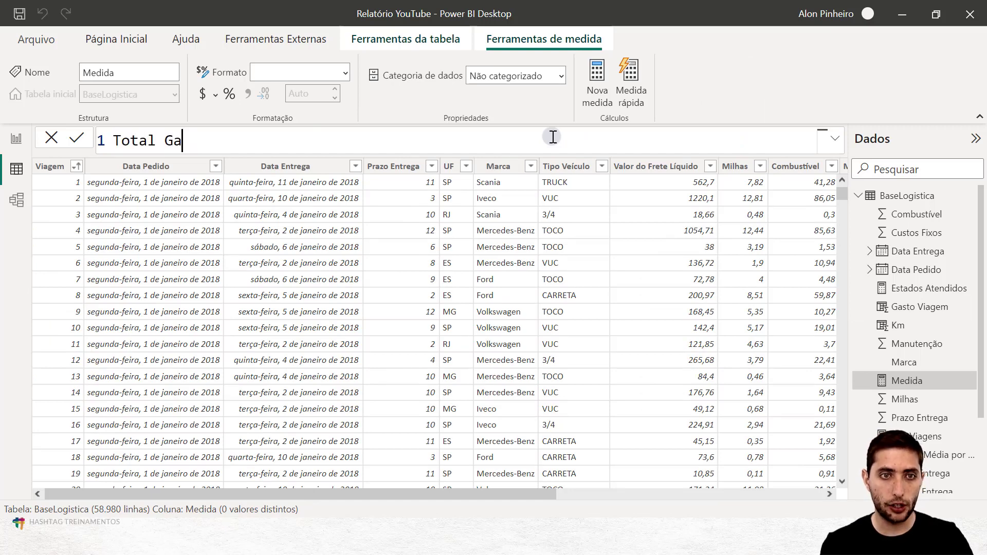
type("sto = sum")
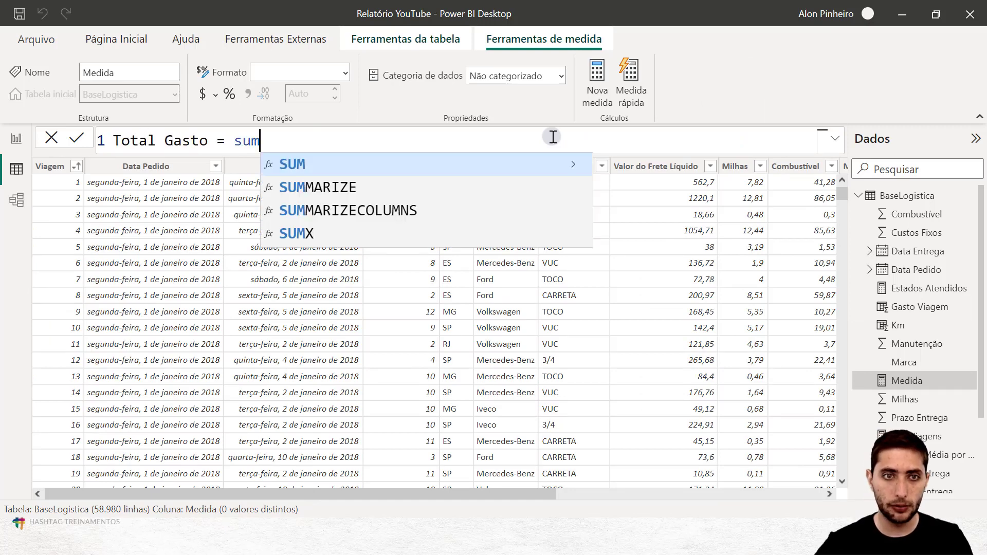
key("Tab")
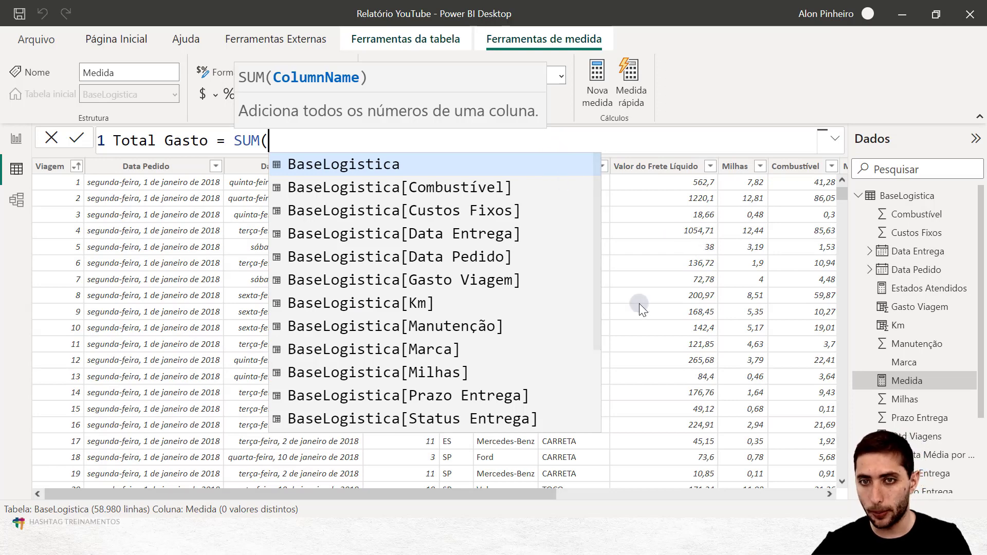
type("valor")
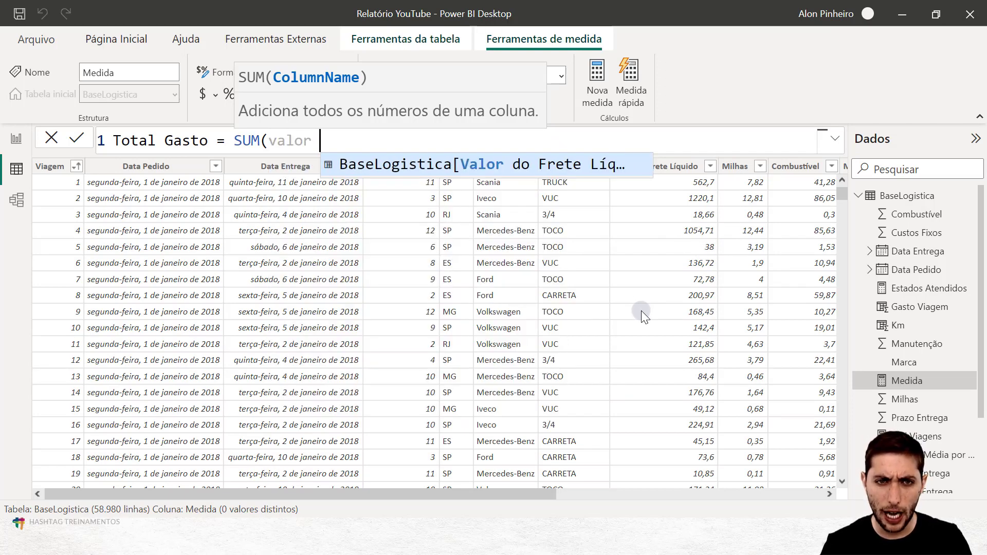
key("ctrl+shift+Left")
type("gasto")
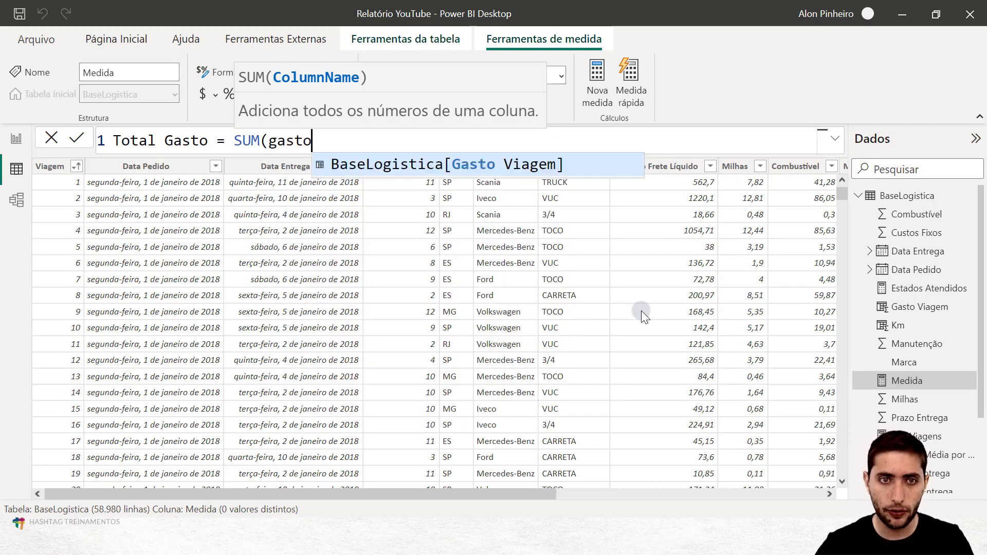
left_click(505, 164)
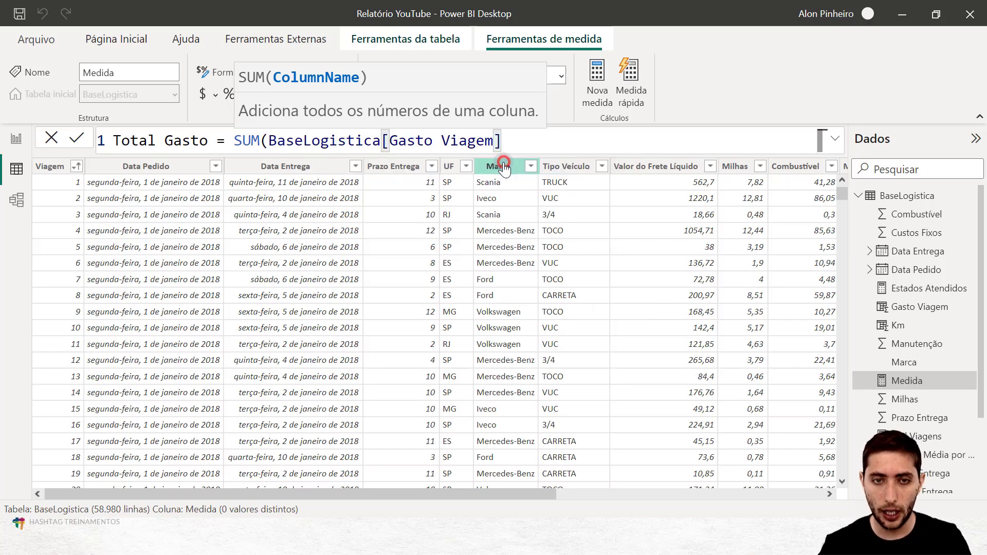
type(")")
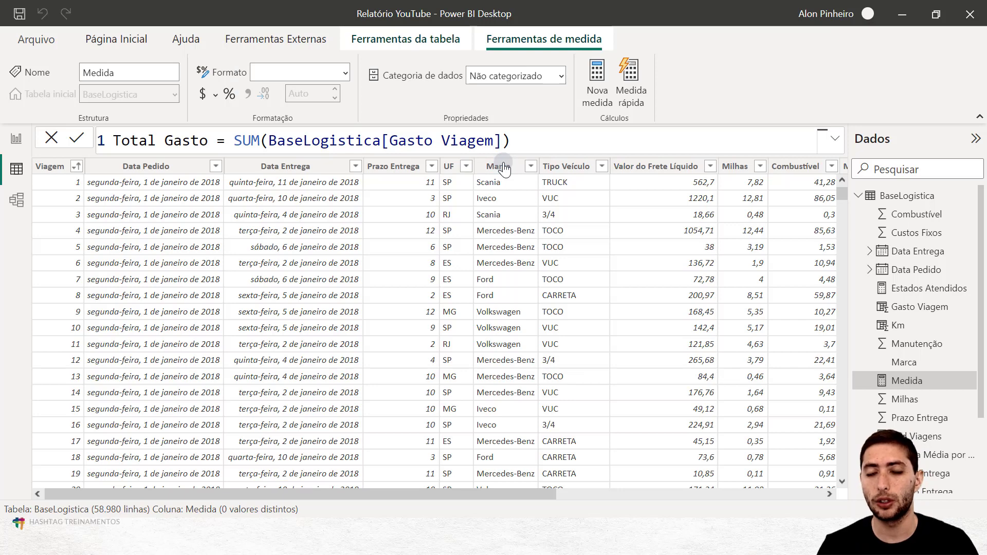
key("Return")
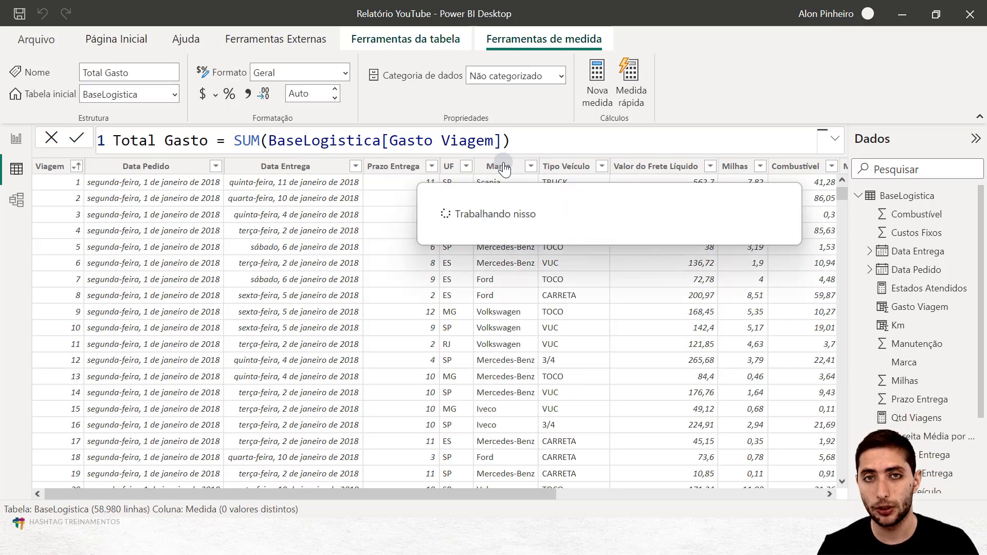
Duplicate the Receita Média por Viagem card on the report page and place the copy directly below the Estados Atendidos card.
left_click(16, 138)
left_click(400, 249)
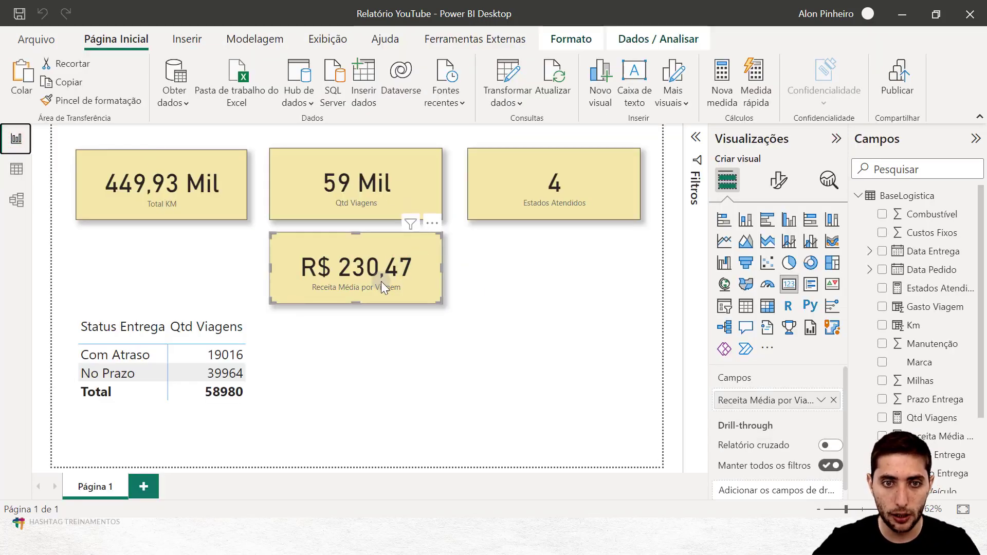
key("ctrl+c")
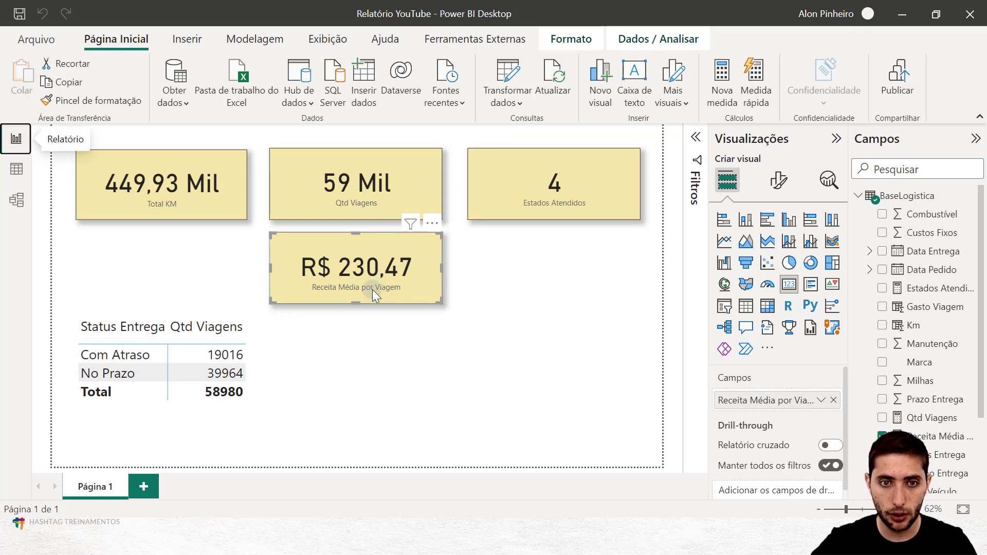
key("ctrl+v")
left_click_drag(369, 283, 612, 294)
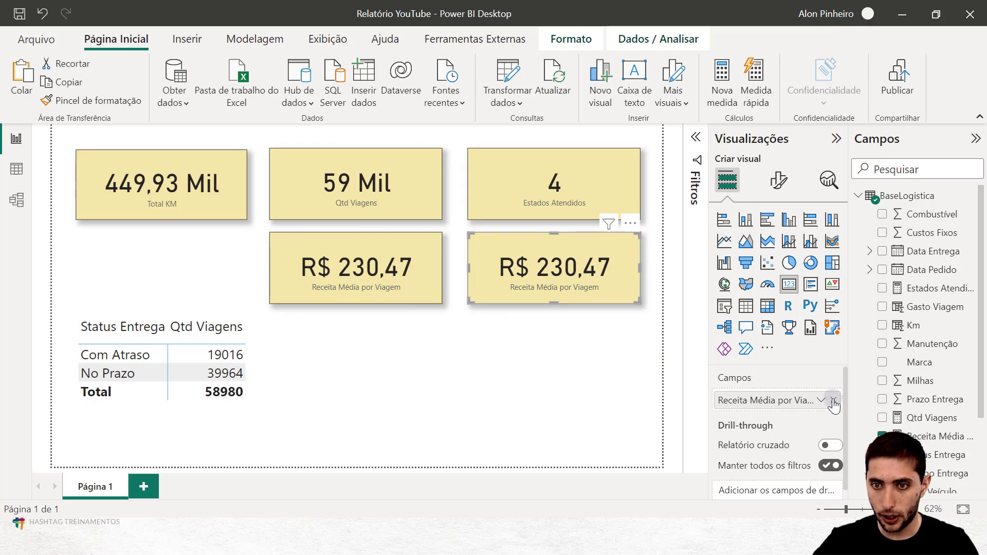
Replace the Receita Média por Viagem field in the copied card with the Total Gasto measure.
left_click(834, 399)
scroll(903, 395, "down", 2)
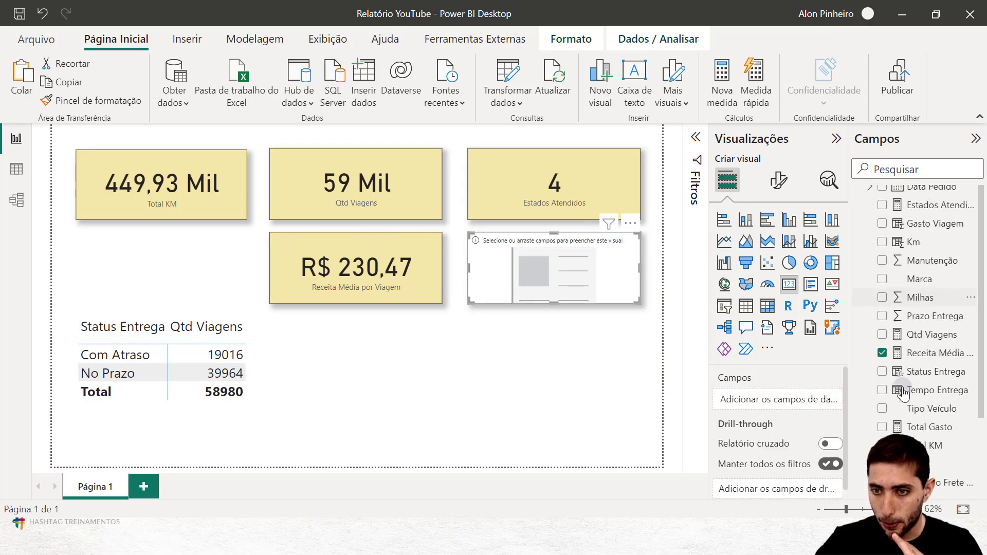
scroll(906, 394, "up", 2)
scroll(908, 396, "down", 2)
scroll(909, 394, "up", 2)
scroll(910, 399, "down", 2)
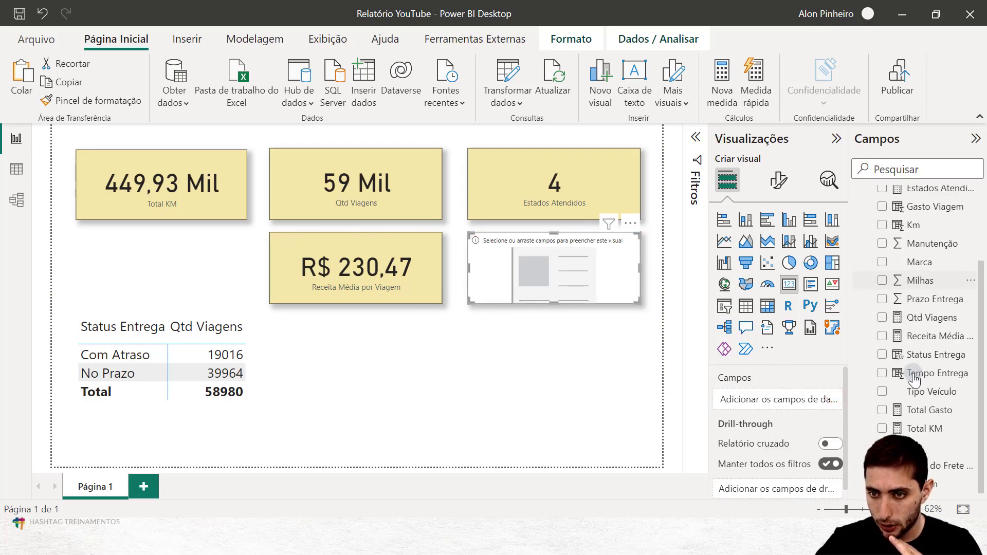
left_click_drag(910, 414, 769, 402)
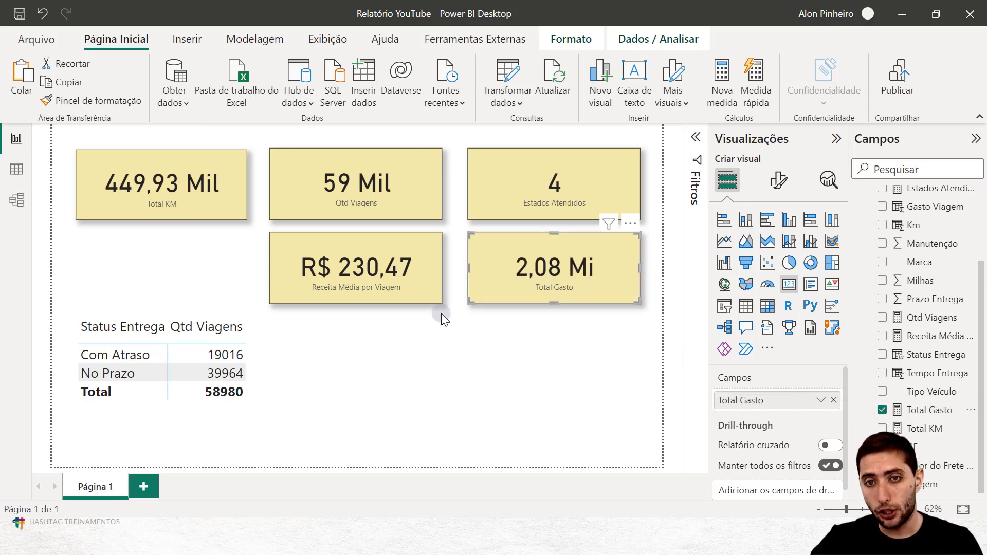
left_click(515, 273)
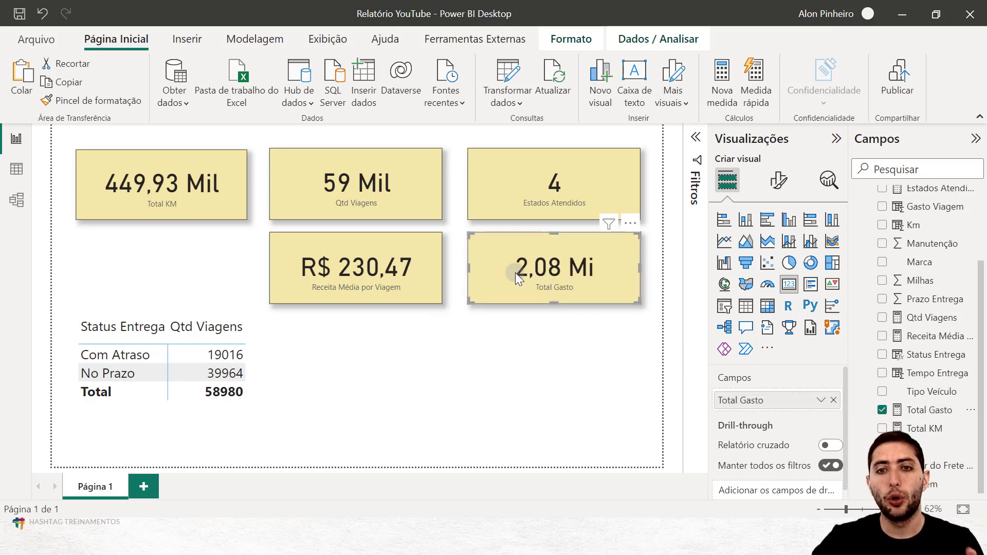
left_click(554, 265)
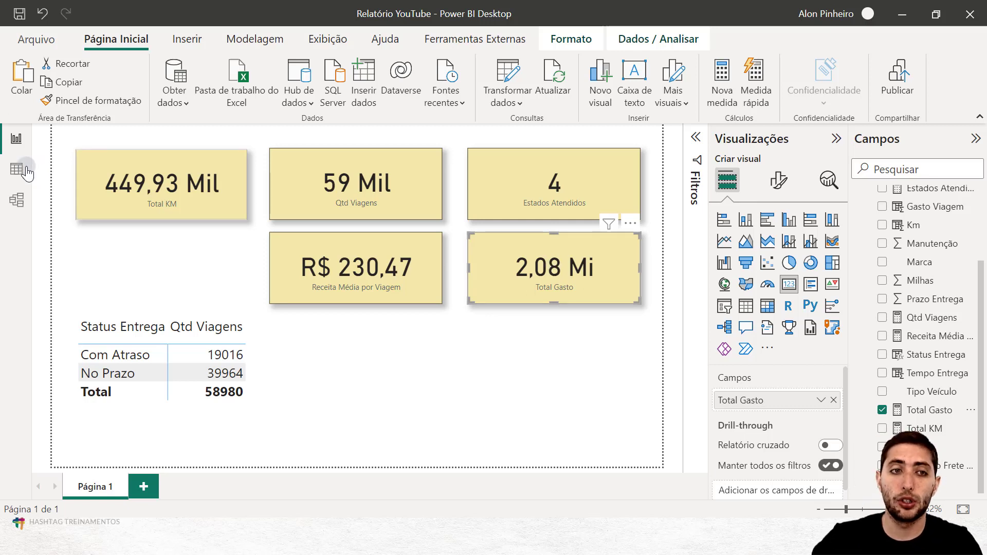
left_click(600, 300)
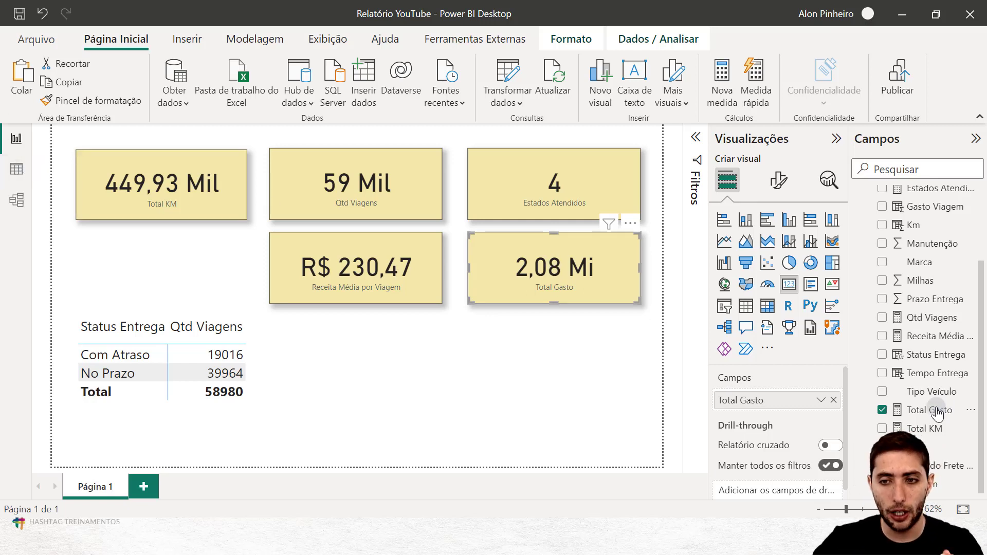
Return to the BaseLogistica data table and select the Gasto Viagem column.
left_click(16, 171)
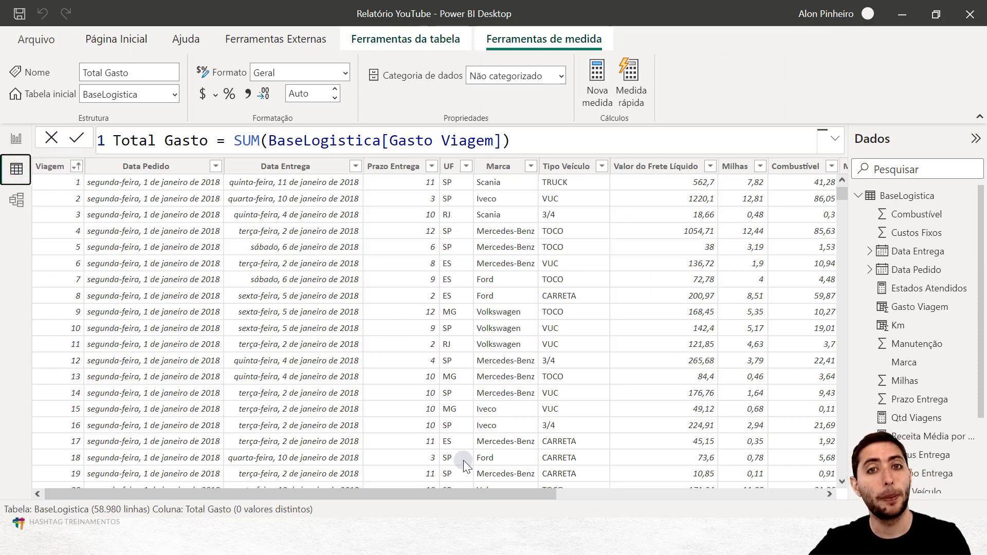
left_click_drag(503, 492, 708, 493)
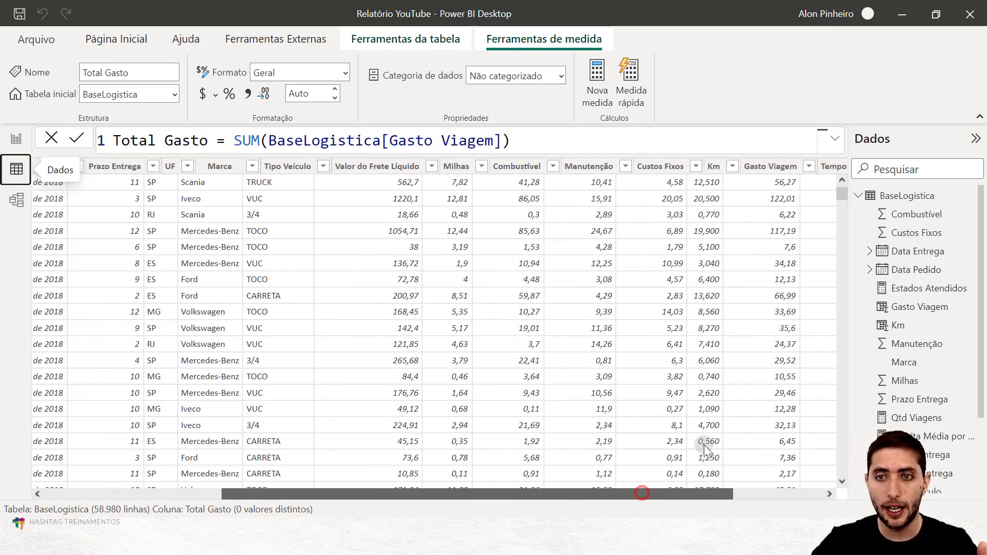
left_click(756, 167)
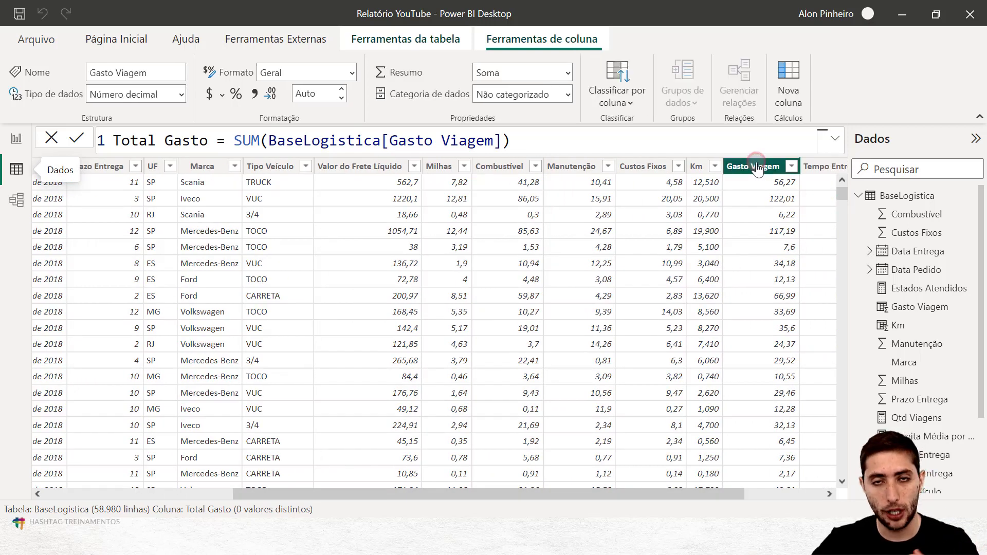
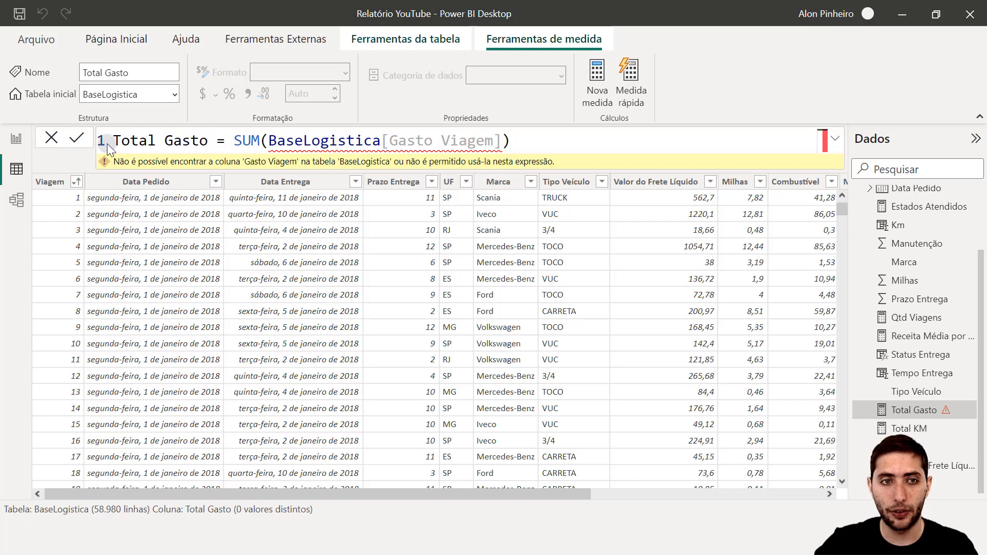
Replace the SUM expression in the Total Gasto measure with a SUMX function that takes BaseLogistica as its table argument.
left_click_drag(240, 142, 529, 136)
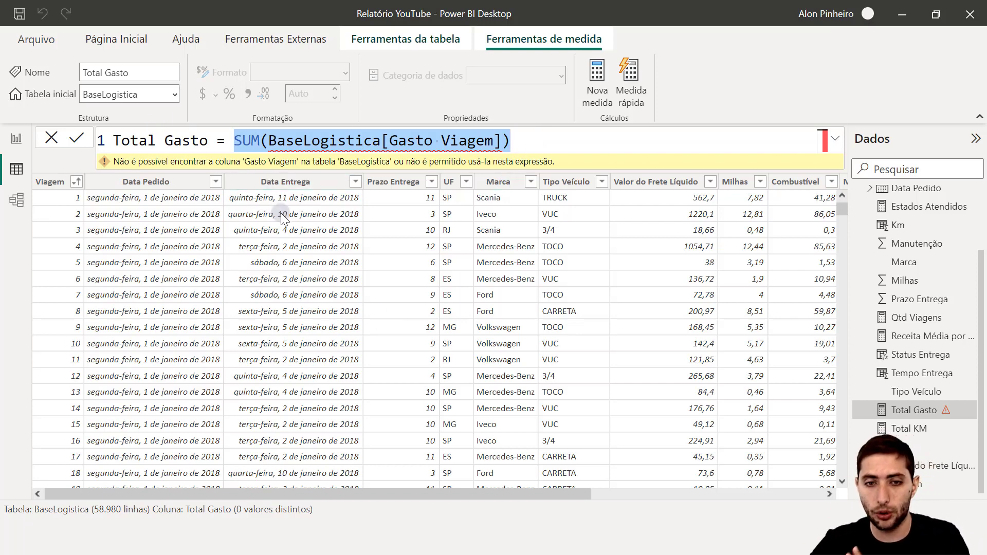
left_click(452, 505)
left_click_drag(452, 498, 550, 489)
left_click_drag(702, 475, 742, 465)
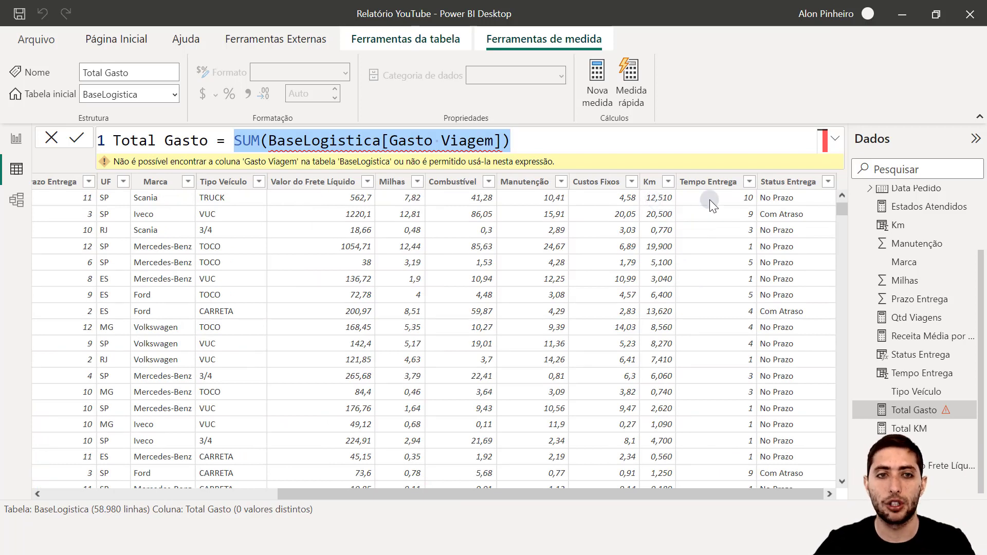
left_click(264, 140)
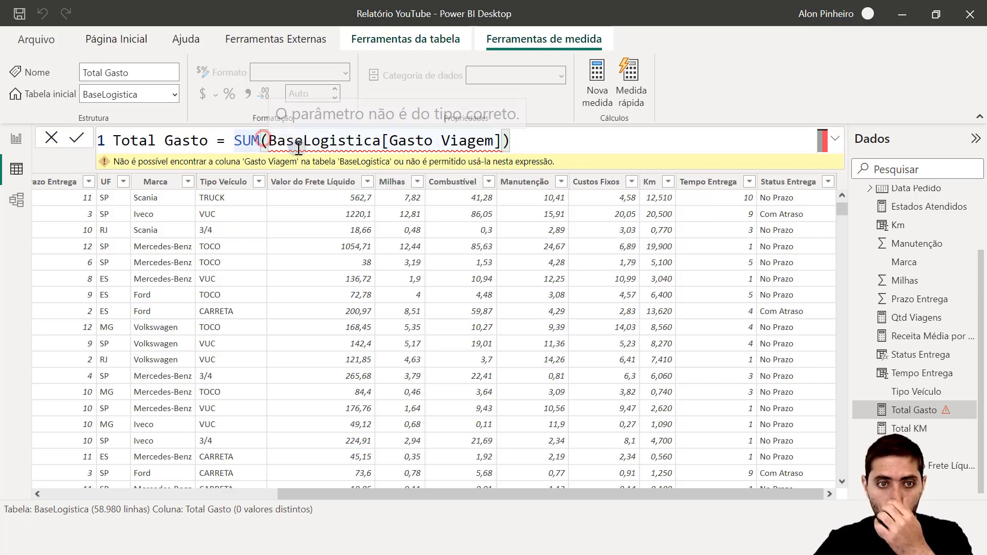
left_click_drag(234, 140, 513, 143)
type("sumx")
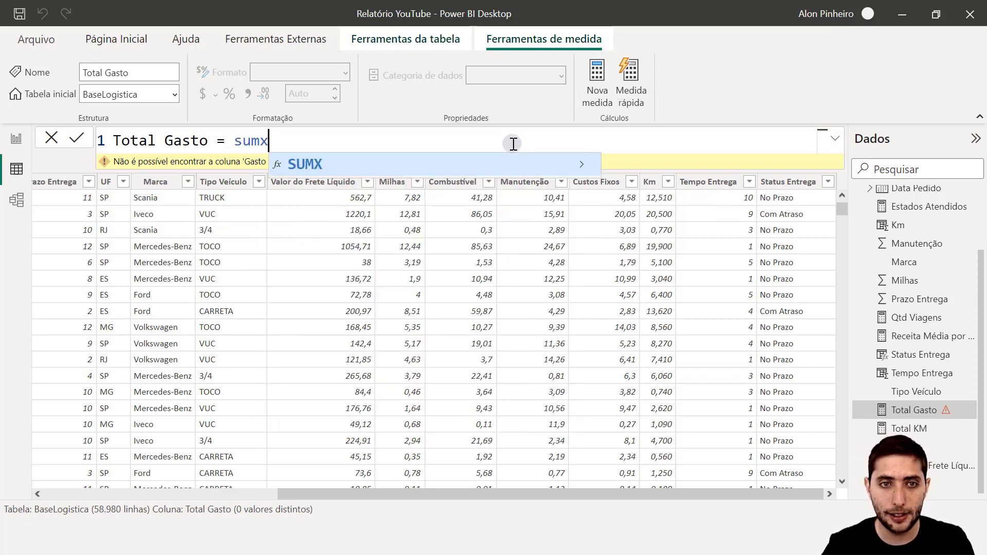
key("Tab")
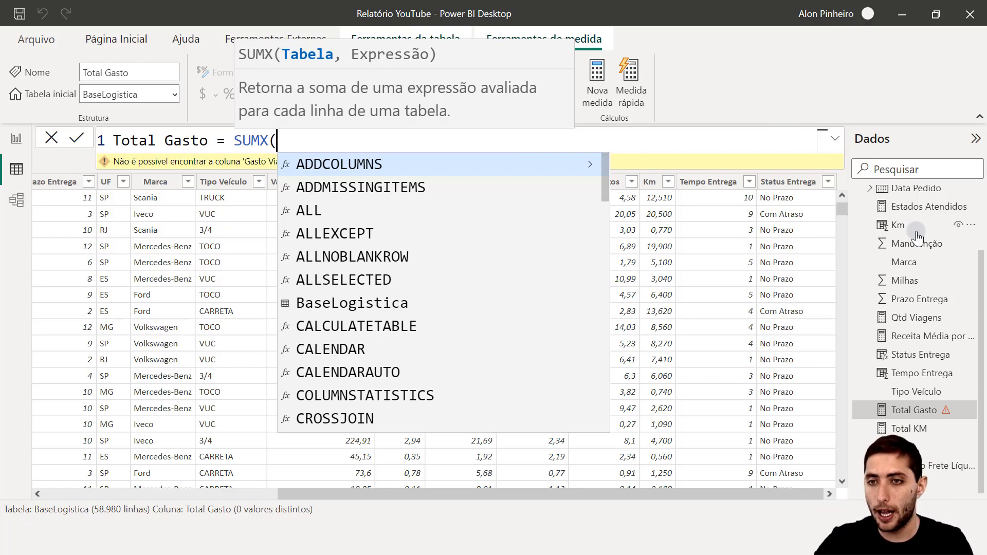
scroll(897, 216, "up", 2)
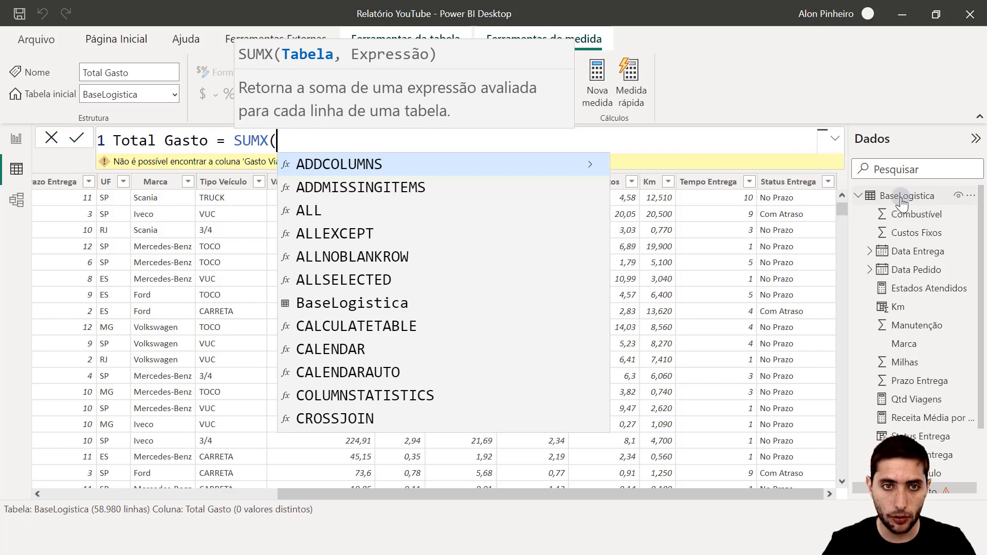
type("baselog")
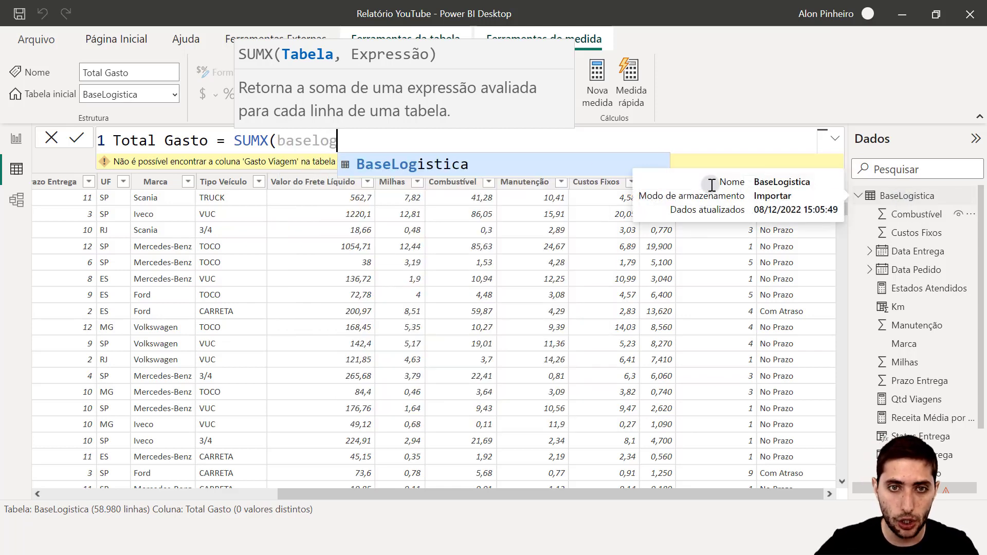
left_click(488, 166)
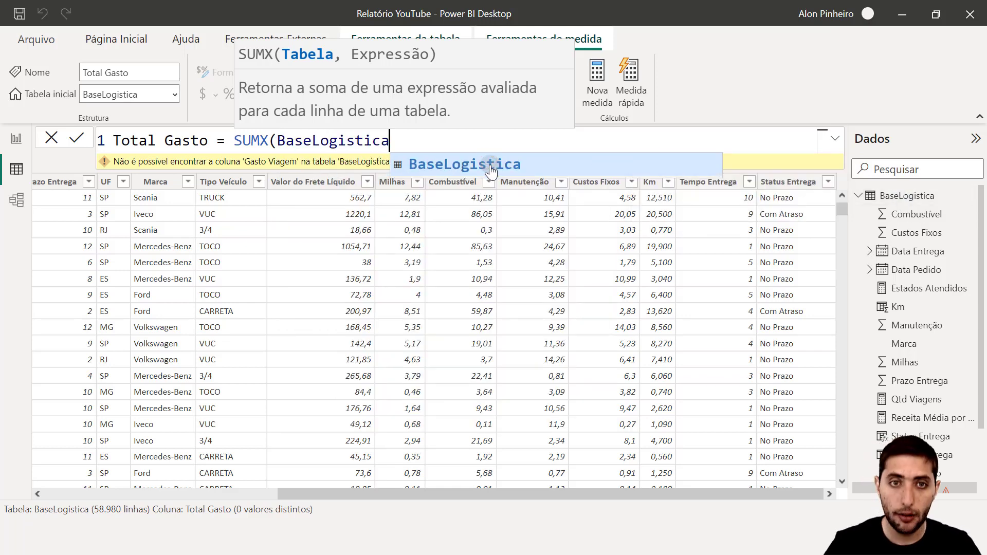
type(",")
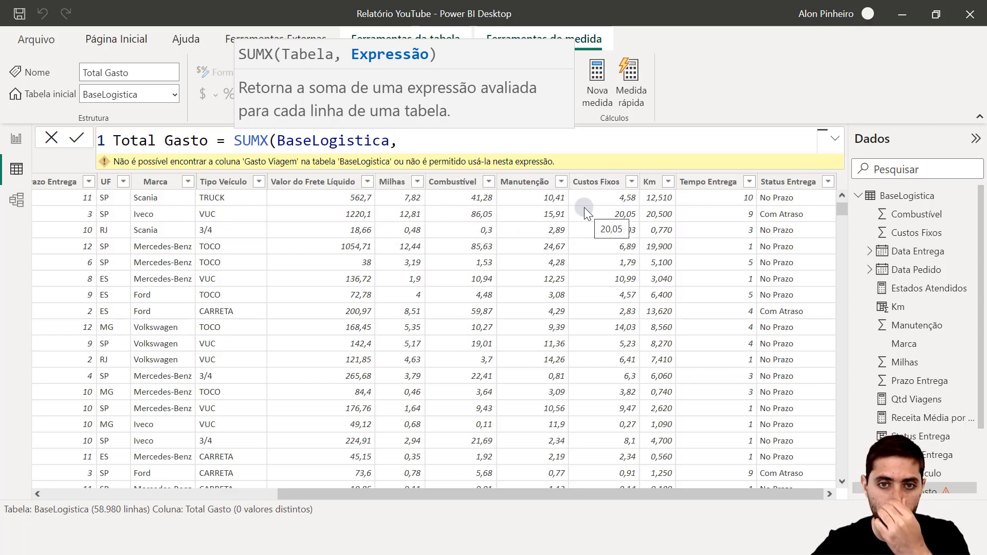
Complete the SUMX expression with BaseLogistica[Combustível]+BaseLogistica[Manutenção]+BaseLogistica[Custos Fixos] and commit the Total Gasto measure.
left_click_drag(656, 493, 630, 493)
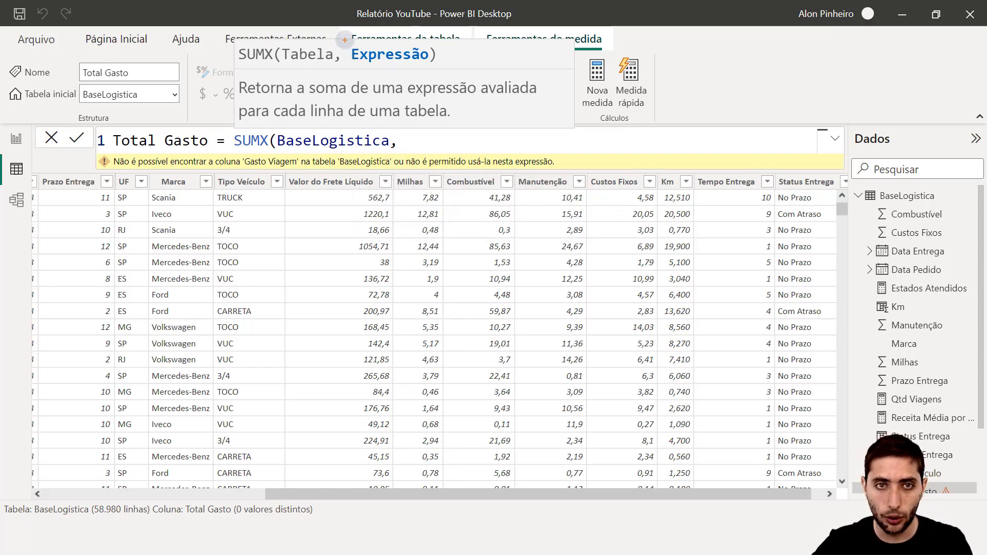
mouse_move(345, 39)
left_mouse_down()
mouse_move(429, 78)
mouse_move(433, 69)
left_mouse_up()
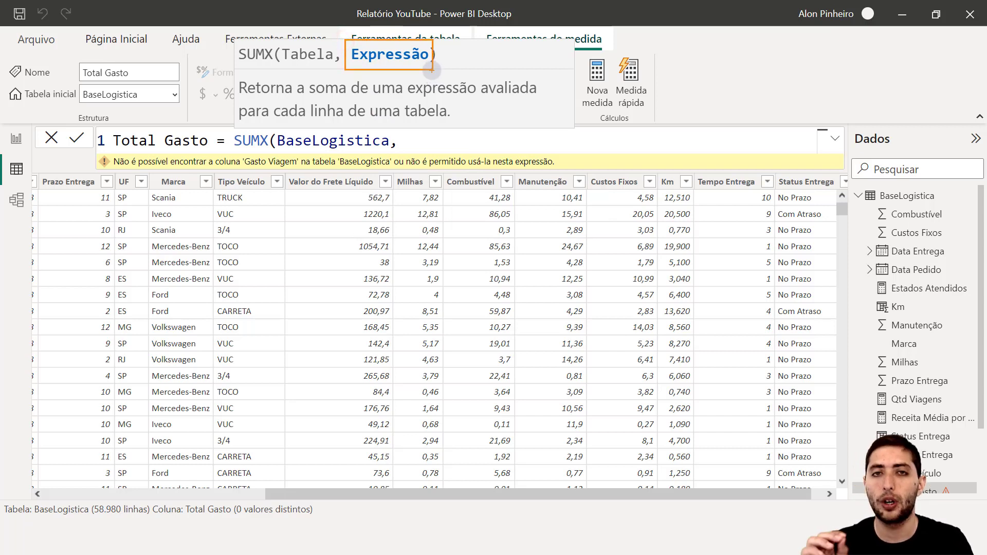
key("Escape")
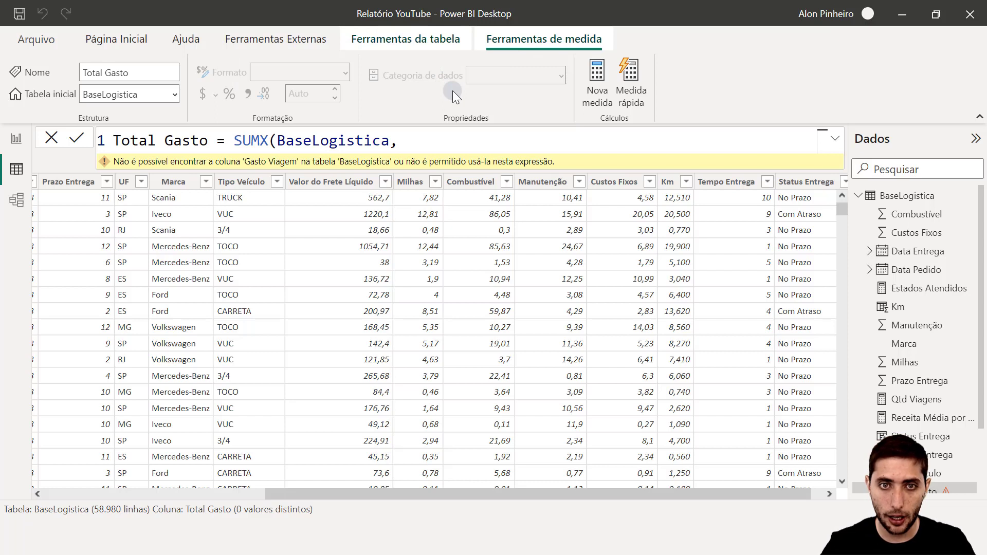
type("combu")
key("Tab")
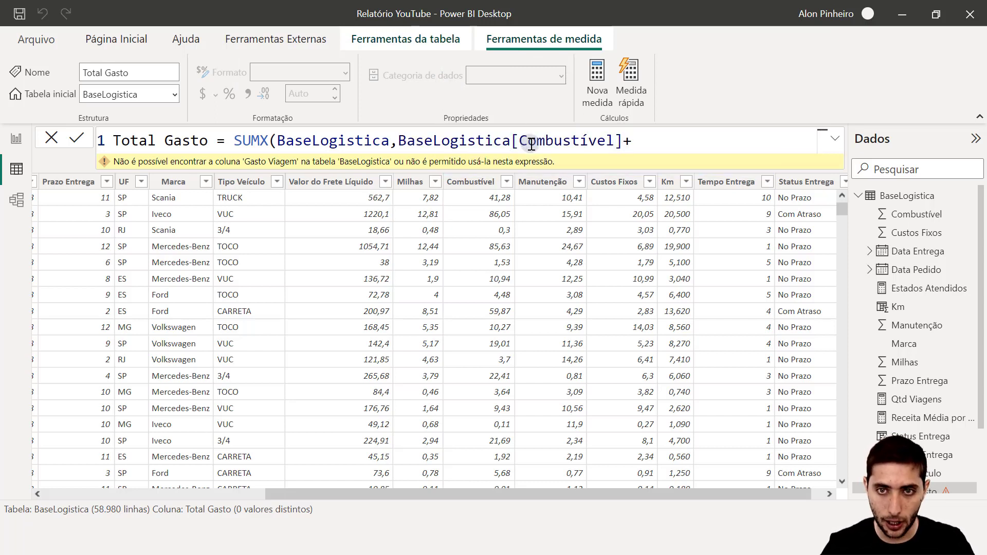
type("+manu")
key("Tab")
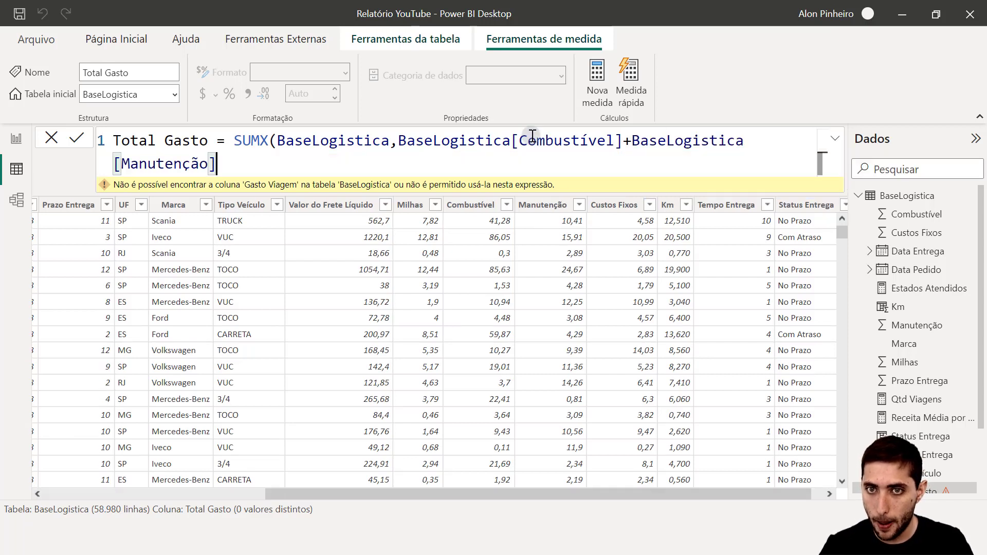
type("+")
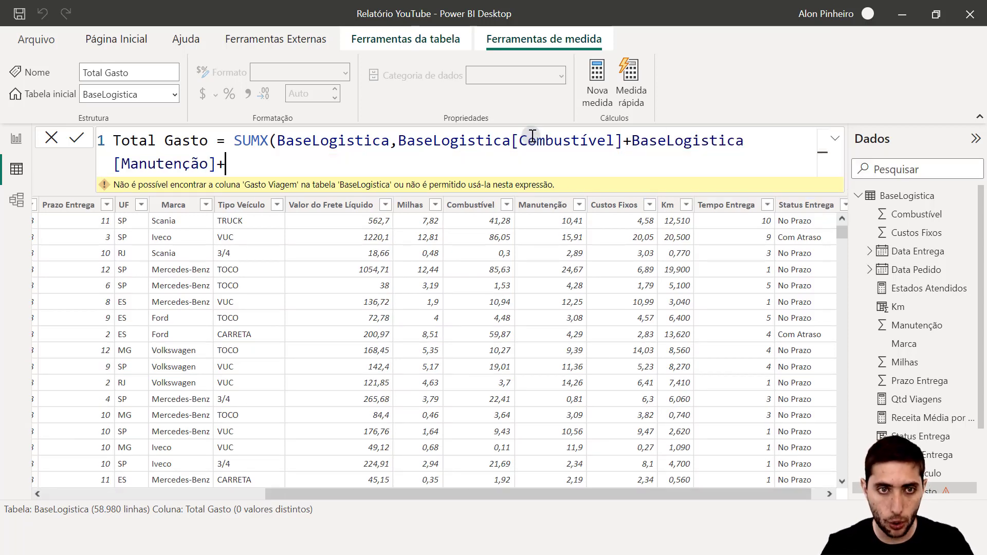
type("custo")
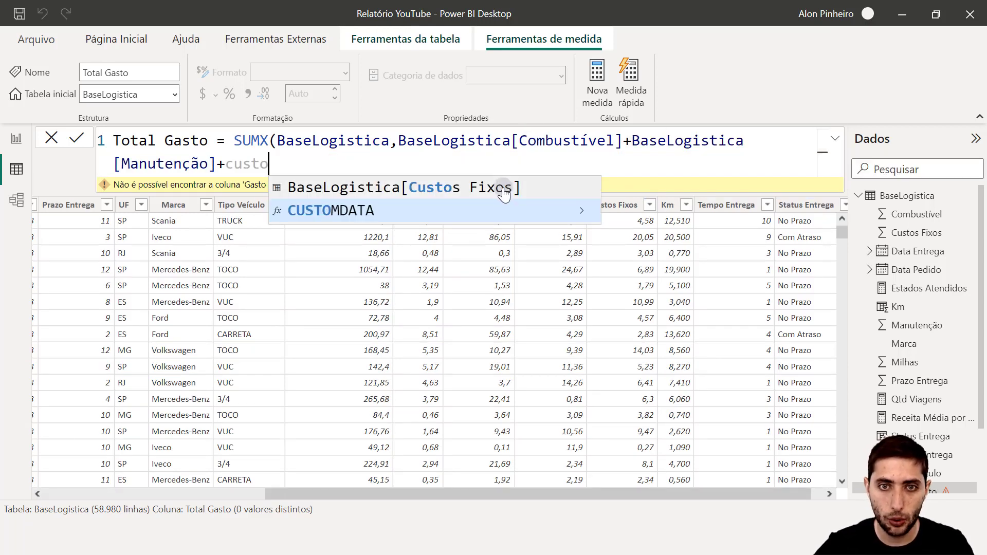
key("Tab")
type(")")
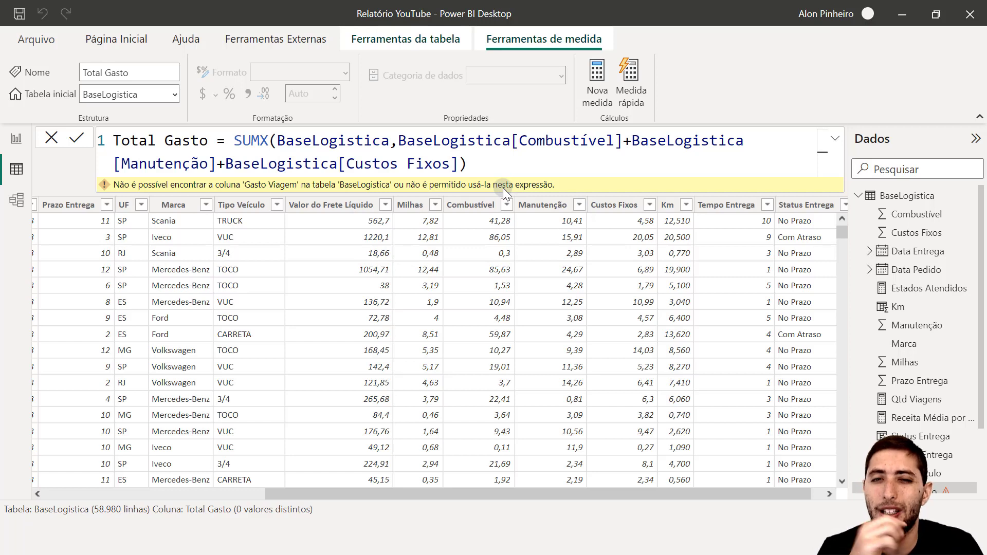
key("Return")
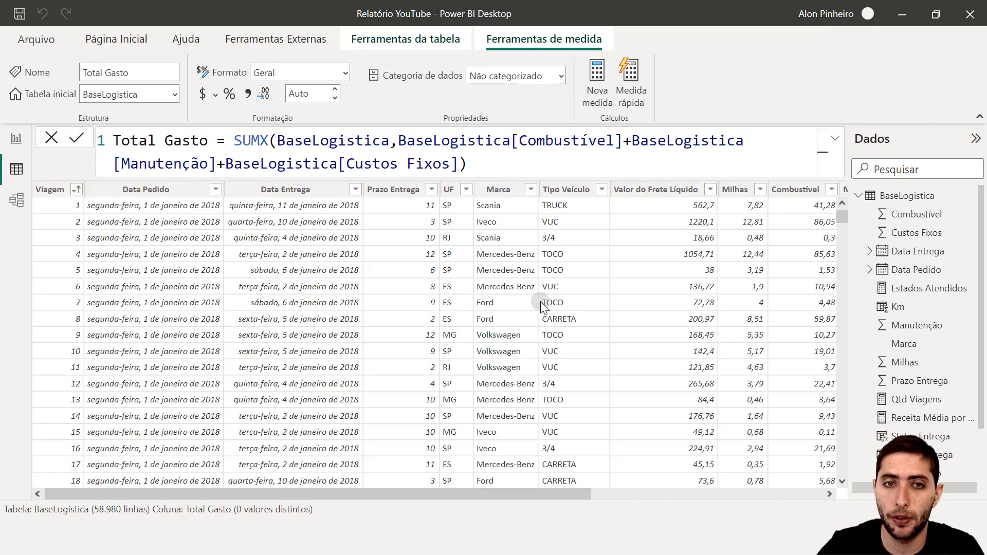
Check the Total Gasto card on the report page and compare the measure's expression with the cost columns in the data table.
left_click(16, 138)
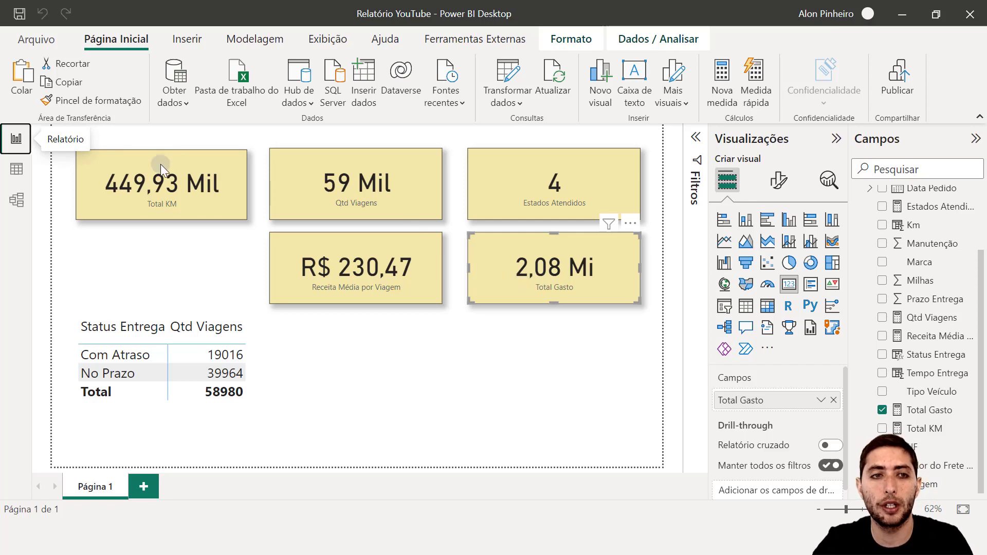
left_click(7, 168)
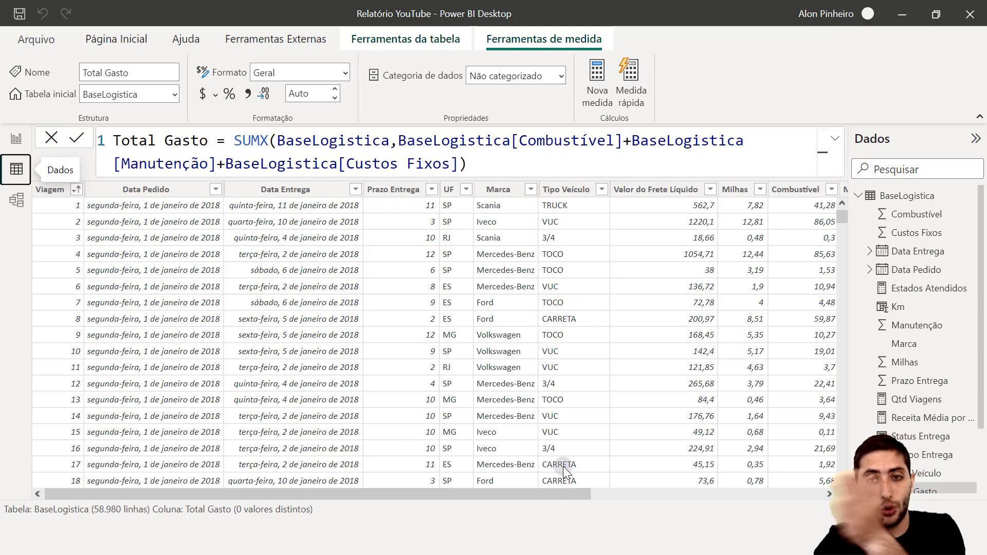
left_click_drag(547, 494, 637, 477)
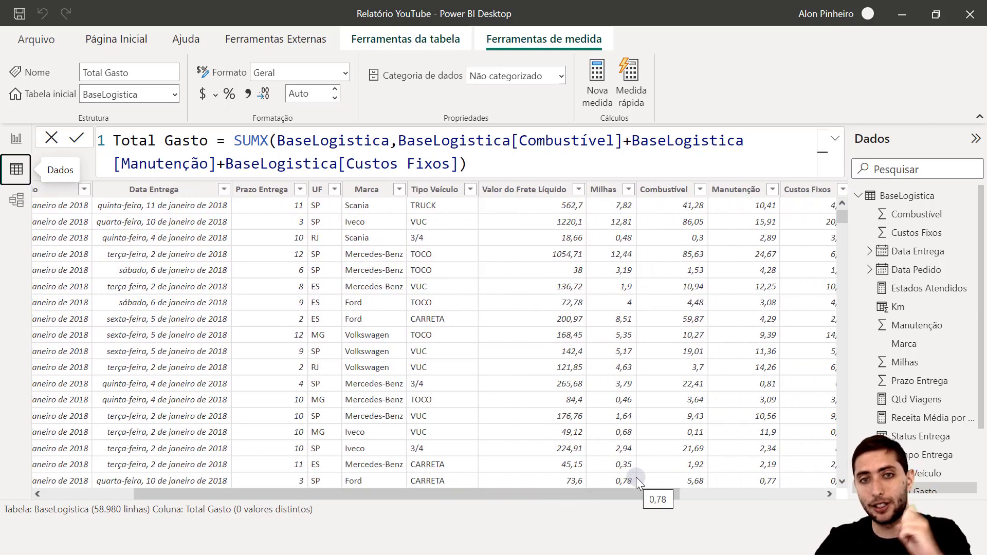
left_click_drag(399, 143, 472, 164)
left_click(472, 165)
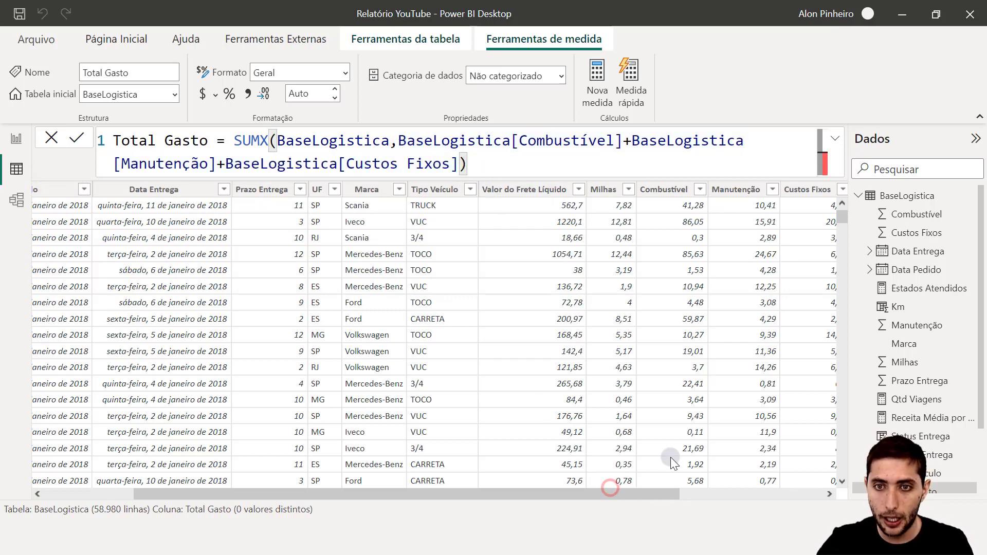
mouse_move(632, 194)
left_mouse_down()
mouse_move(734, 234)
mouse_move(851, 214)
left_mouse_up()
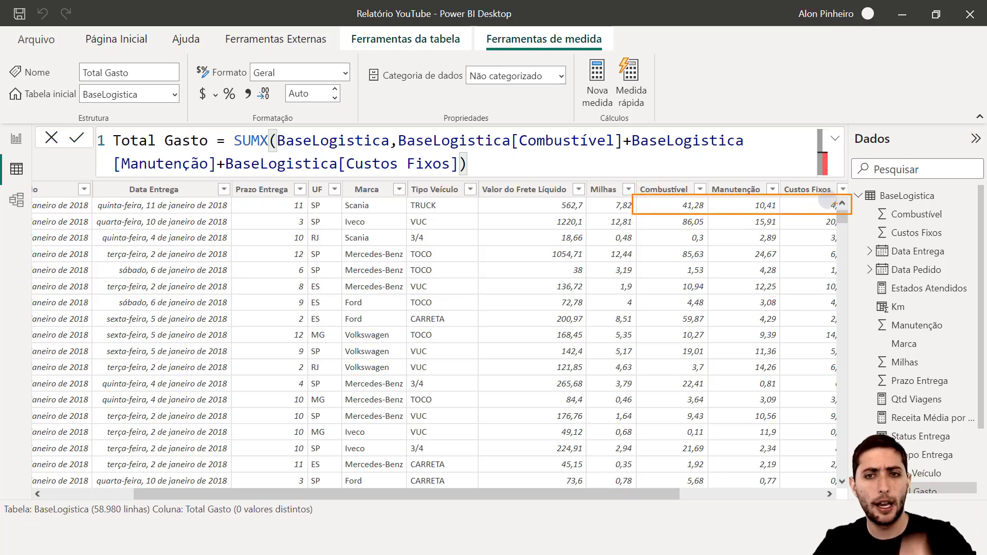
mouse_move(638, 213)
left_mouse_down()
mouse_move(765, 237)
mouse_move(862, 240)
mouse_move(853, 229)
left_mouse_up()
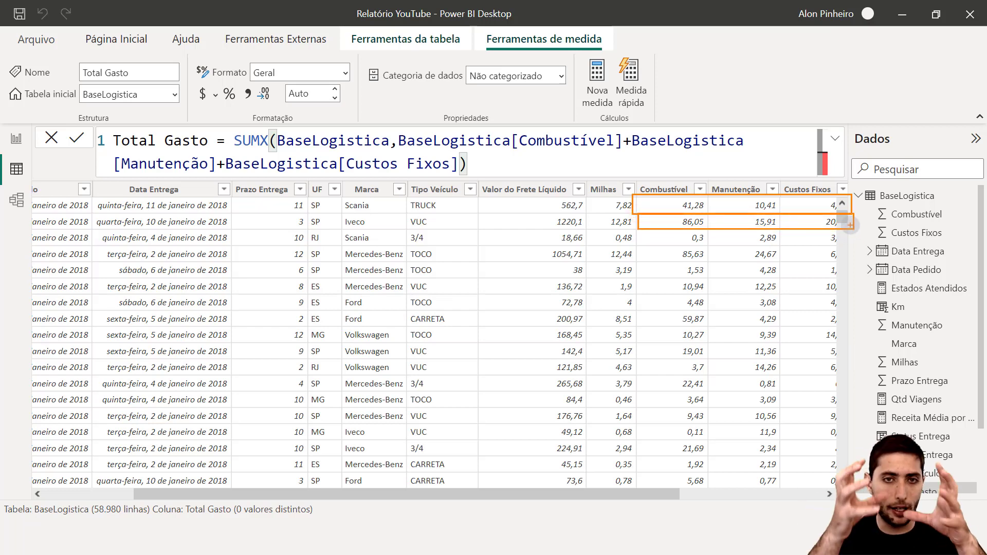
key("Escape")
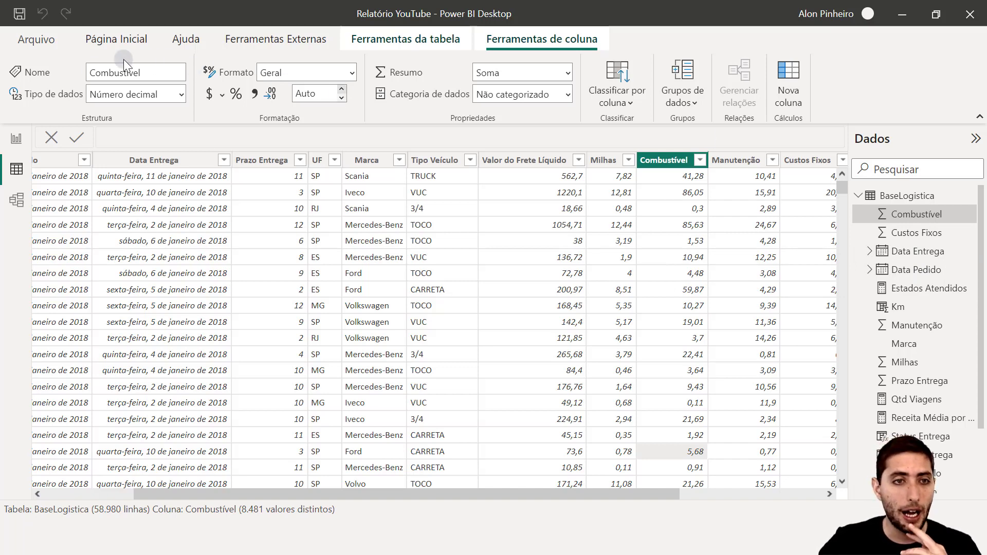
Create a new measure in the BaseLogistica table and name it Gasto Médio Viagem.
left_click_drag(610, 497, 742, 478)
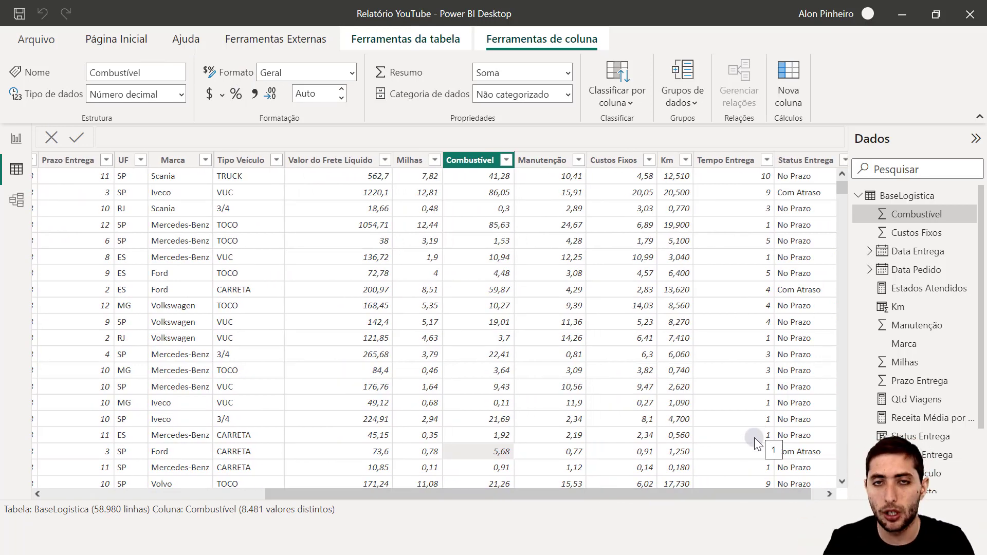
right_click(619, 291)
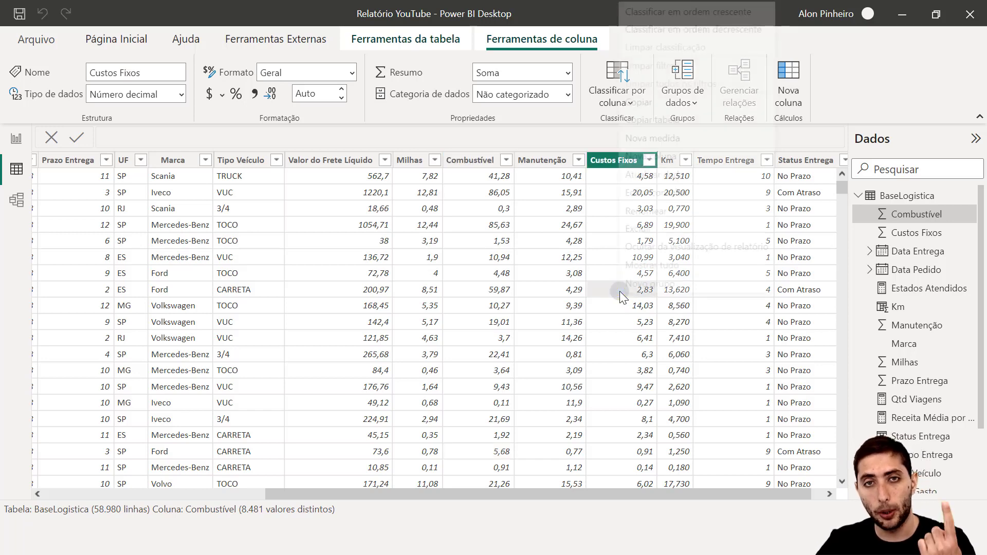
left_click(678, 139)
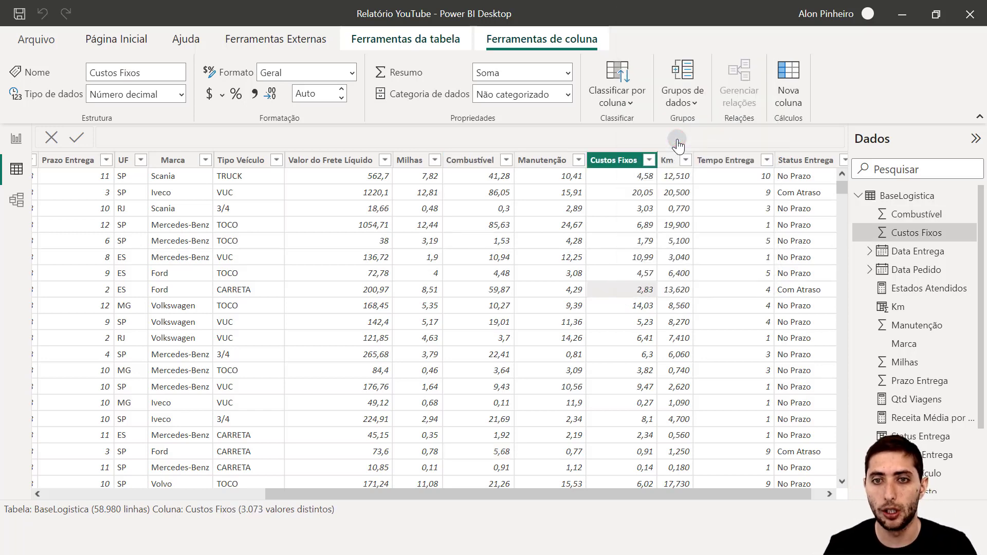
type("Gasto Mé")
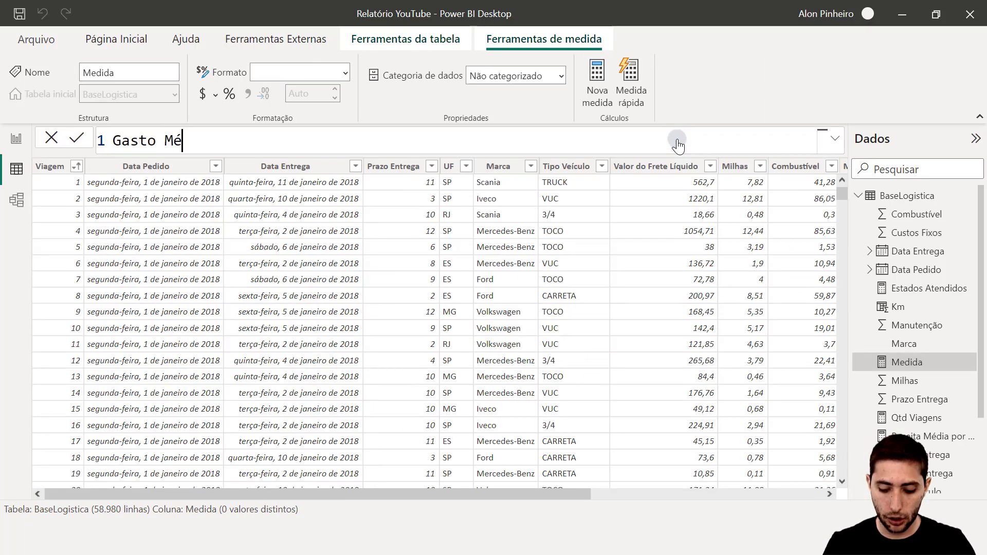
type("dio Viagem =")
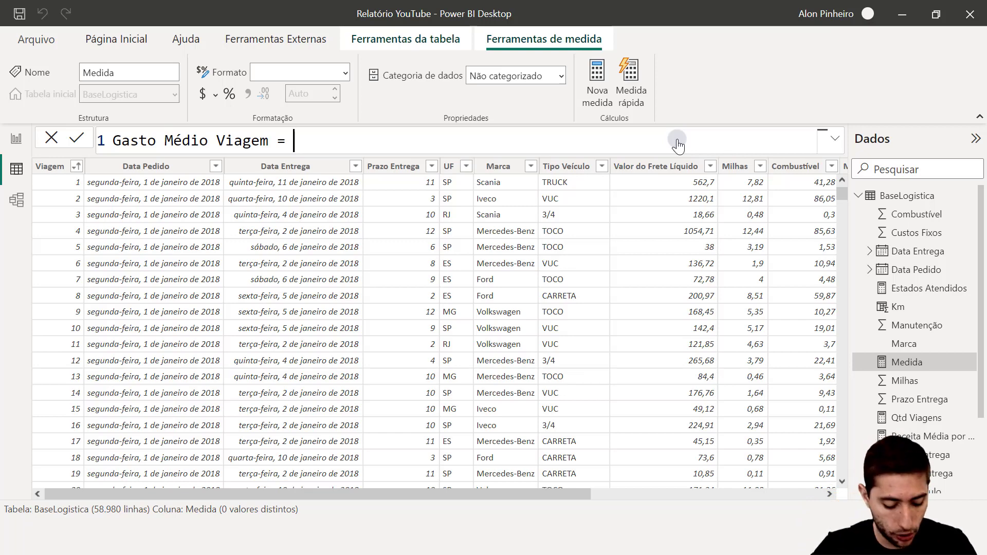
Start the Gasto Médio Viagem expression with the AVERAGE function and check the argument it expects.
type("averag")
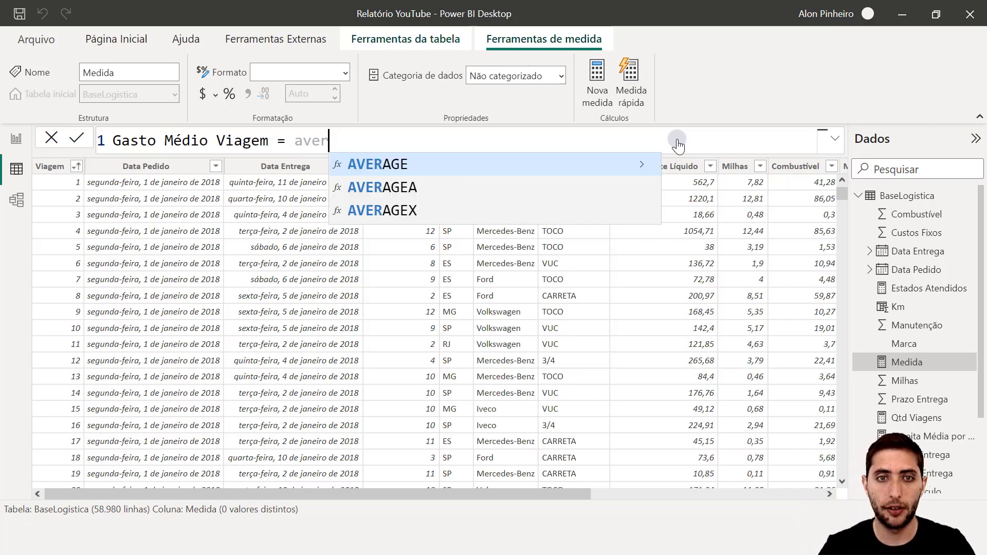
key("Down")
key("Down")
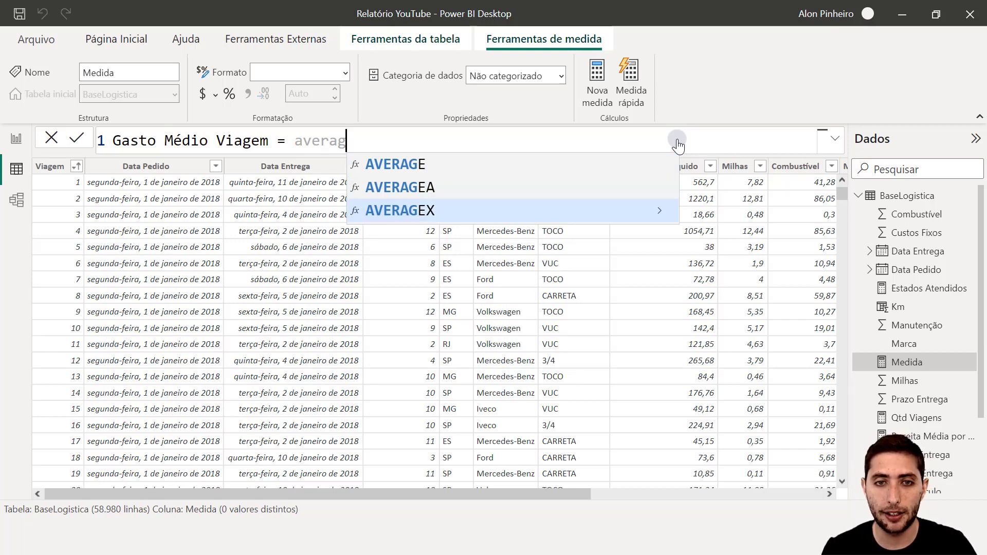
key("Up")
key("Up")
key("Down")
key("Down")
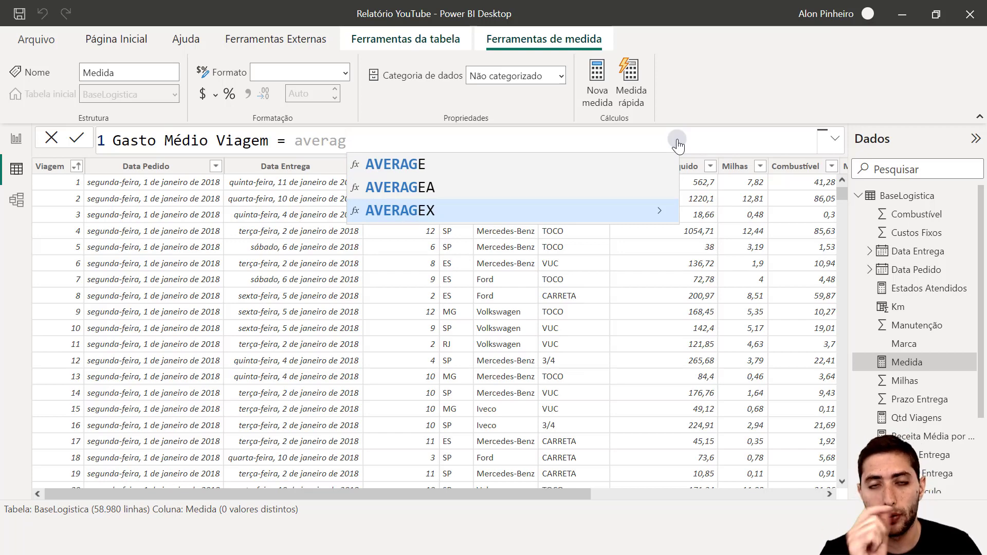
key("Up")
key("Up")
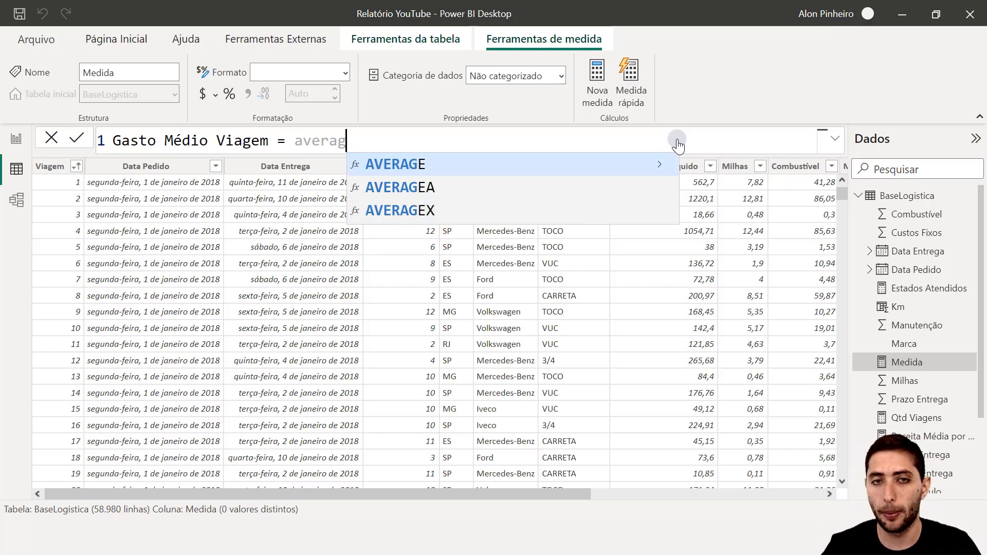
key("Tab")
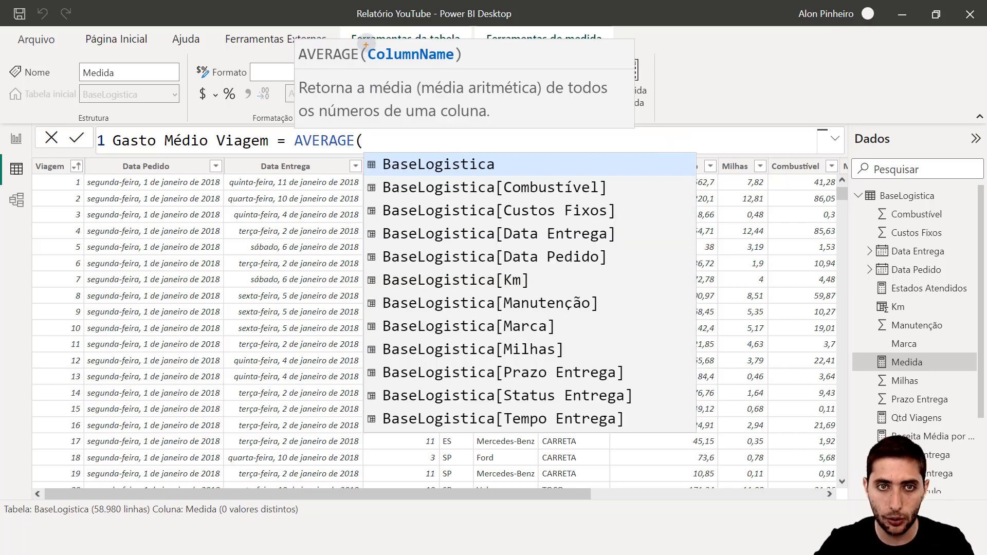
key("ctrl+2")
left_click_drag(364, 39, 460, 69)
key("Escape")
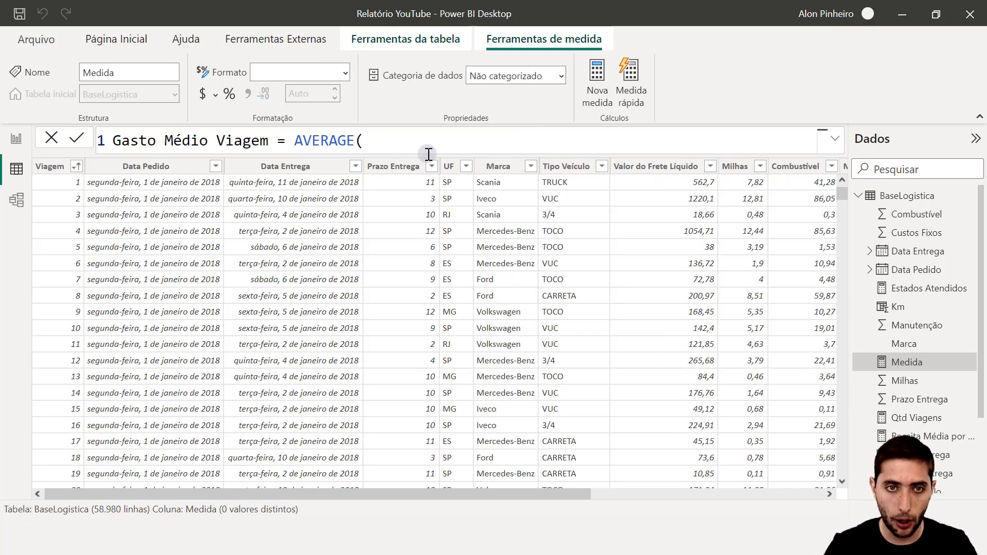
Change the function in the measure to AVERAGEX and supply BaseLogistica as its table argument.
key("BackSpace")
type("x")
left_click(445, 163)
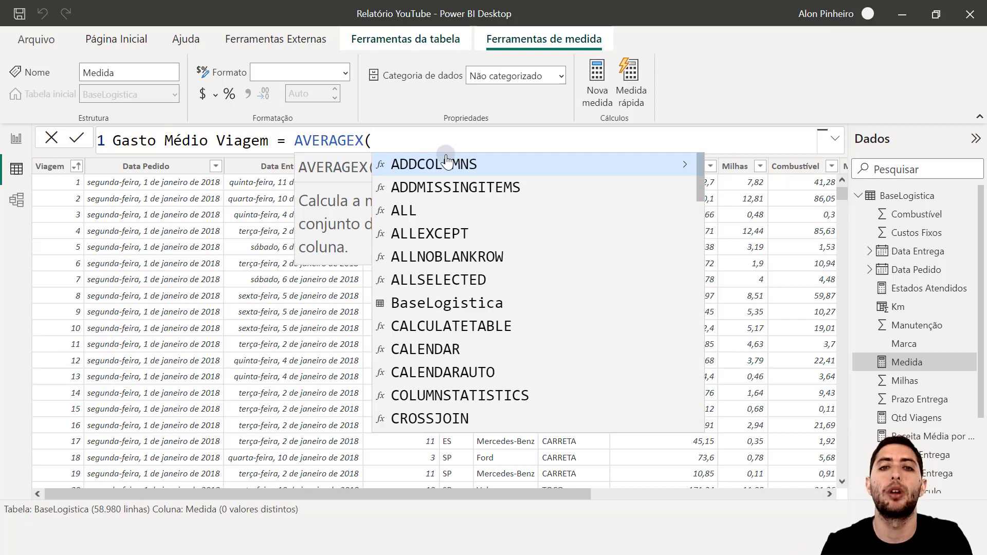
key("Escape")
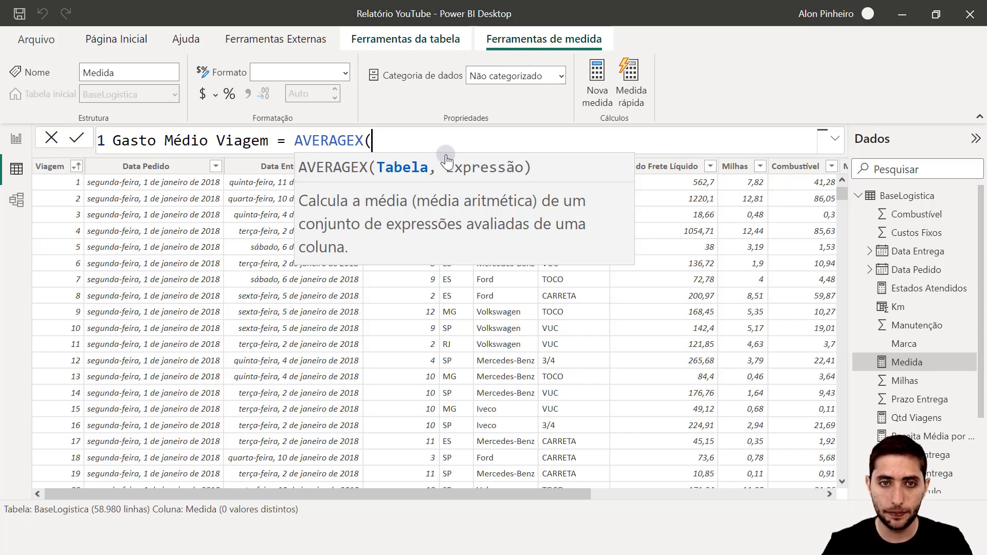
type("baselo")
key("Tab")
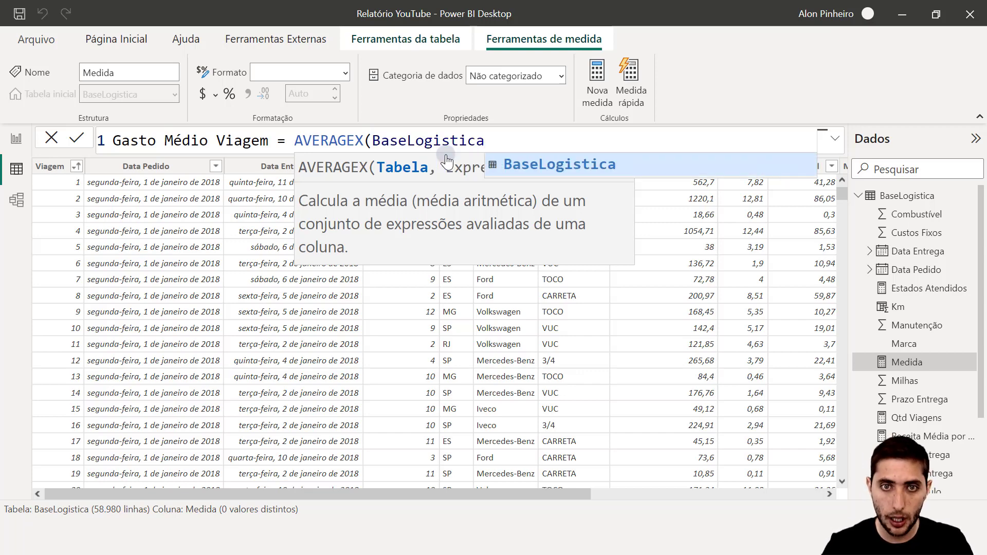
type(",")
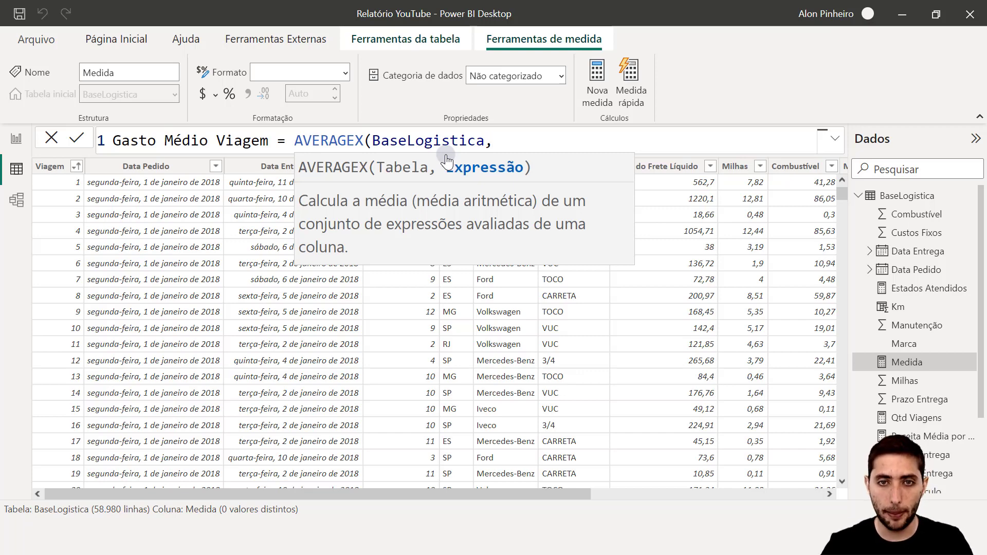
Complete the AVERAGEX expression with BaseLogistica[Combustível]+BaseLogistica[Manutenção]+BaseLogistica[Custos Fixos] and commit the Gasto Médio Viagem measure.
type("combu")
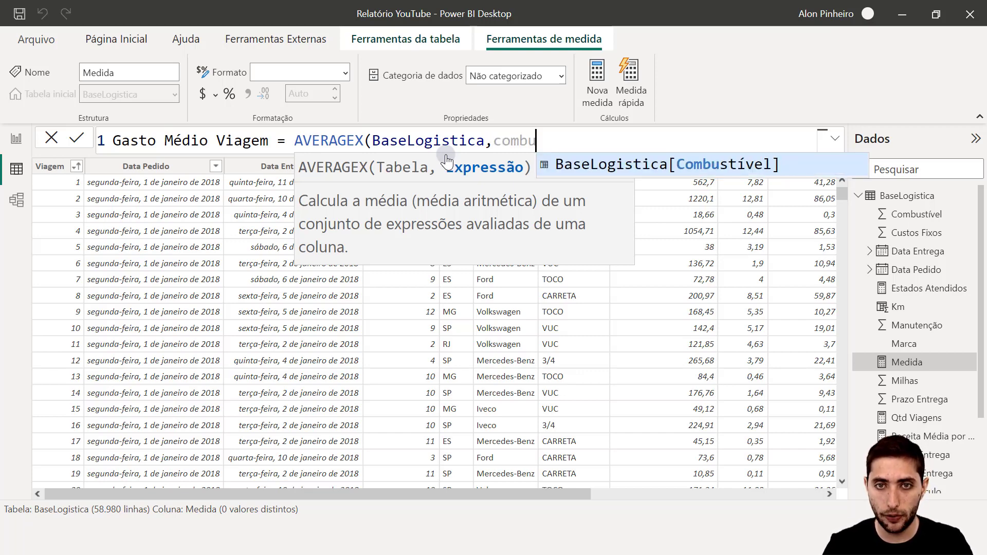
key("Tab")
type("+")
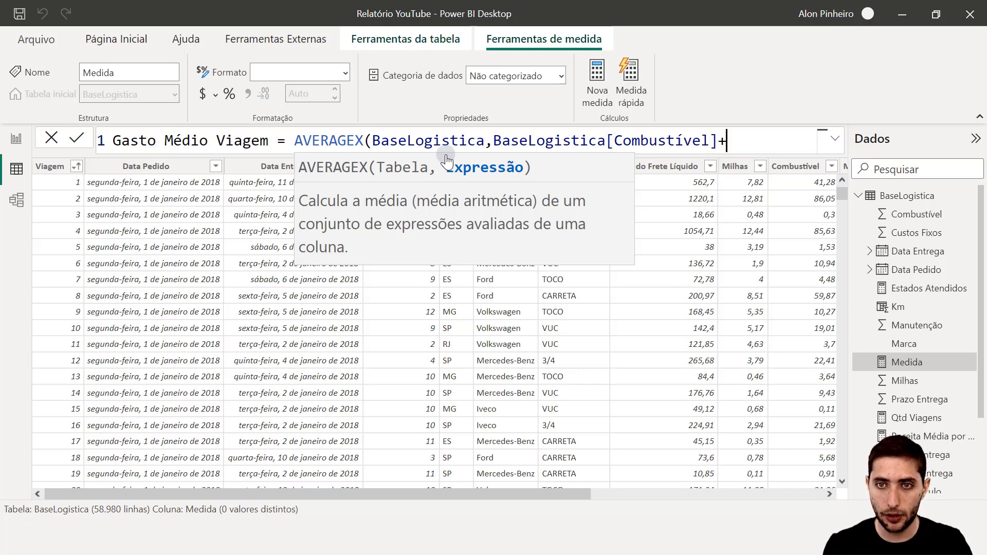
type("manu")
key("Tab")
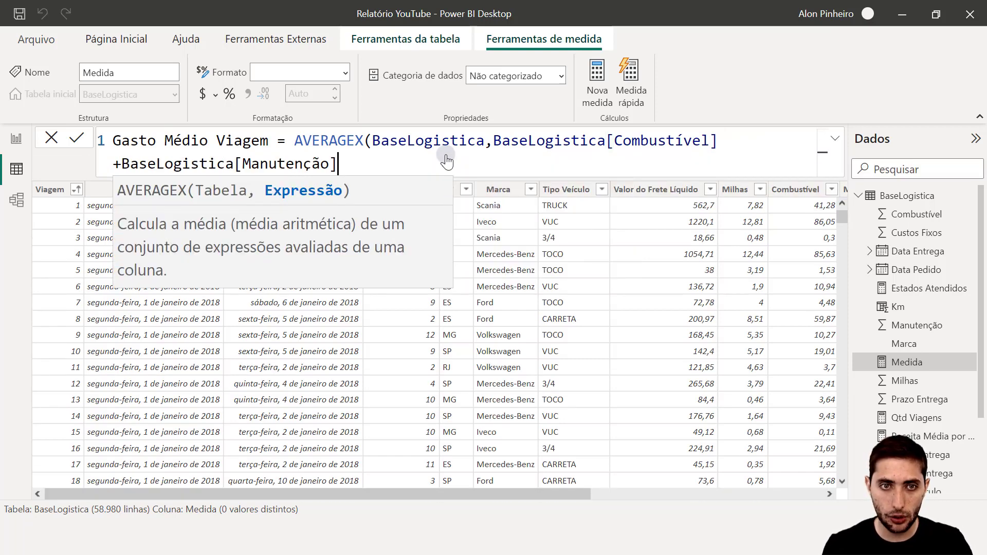
type("+")
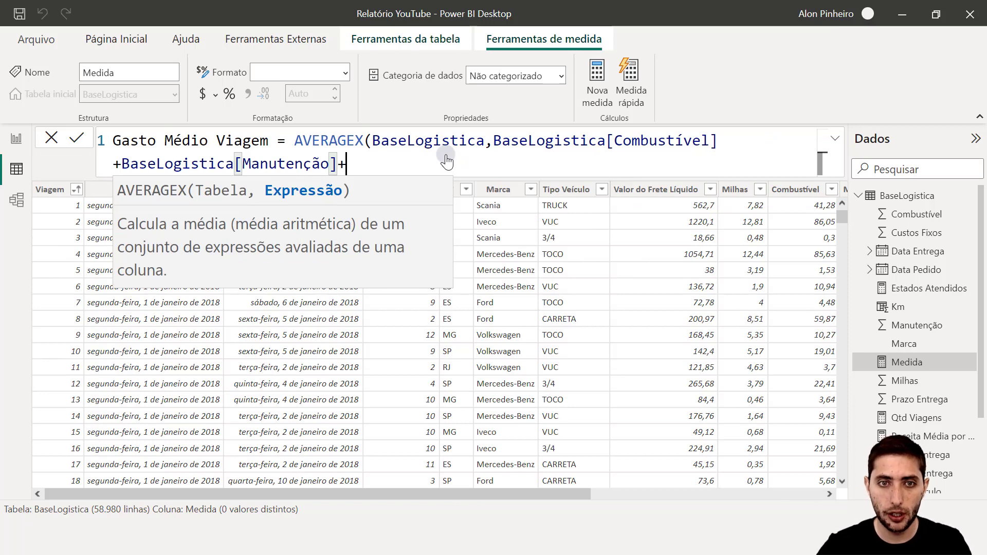
type("custo")
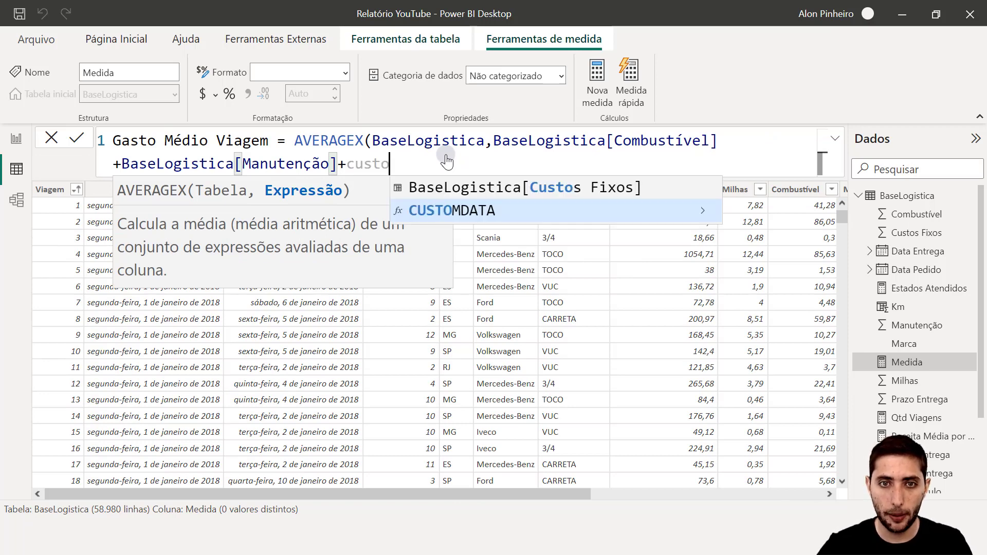
left_click(466, 189)
type(")")
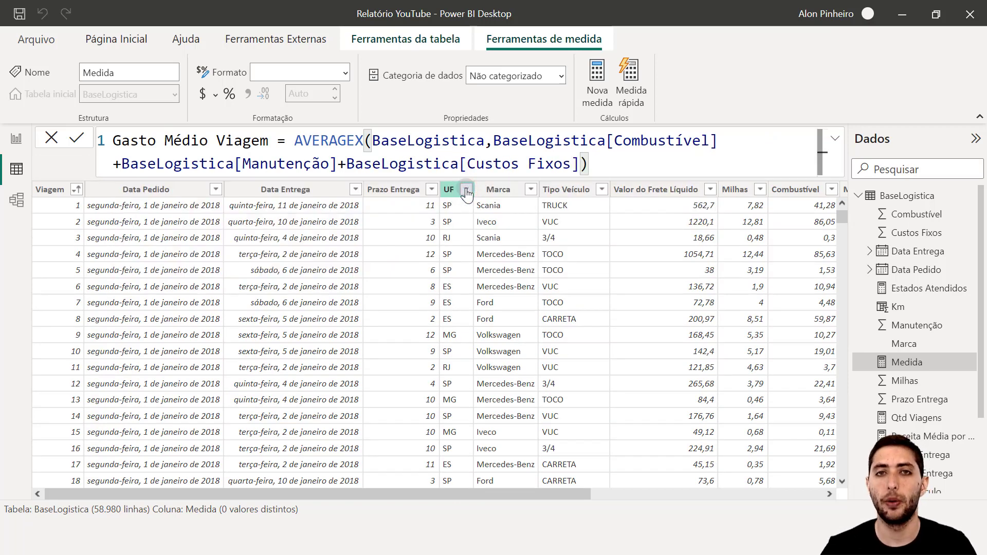
key("Return")
Replace Total Gasto with Gasto Médio Viagem in the selected card on the report page.
left_click(18, 140)
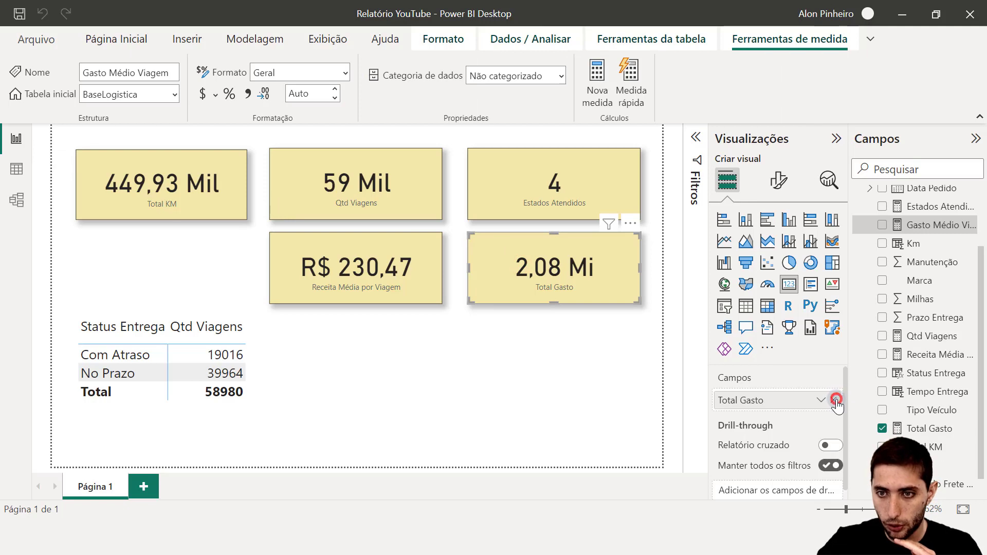
left_click(883, 225)
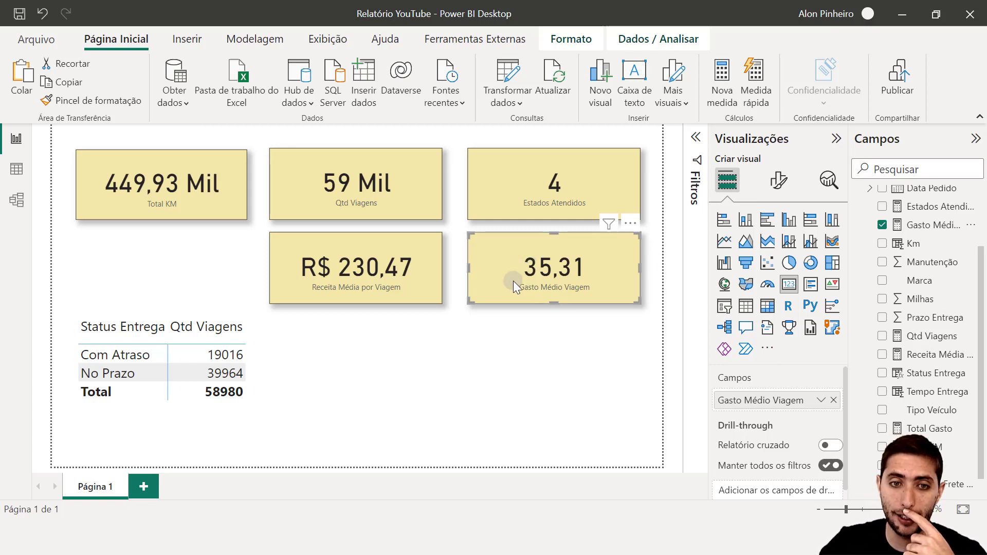
Remove Status Entrega from the rows and Qtd Viagens from the values of the matrix.
left_click(240, 429)
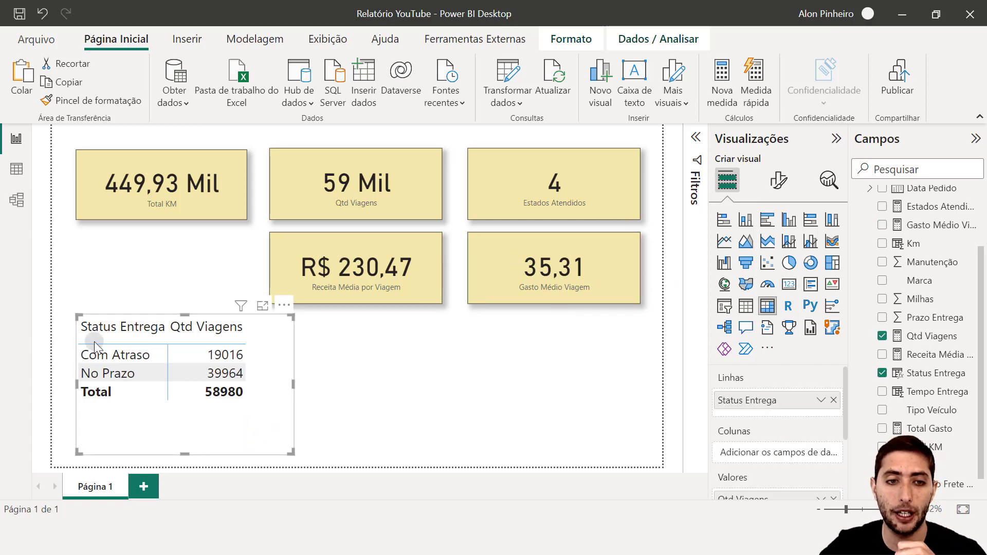
left_click(834, 402)
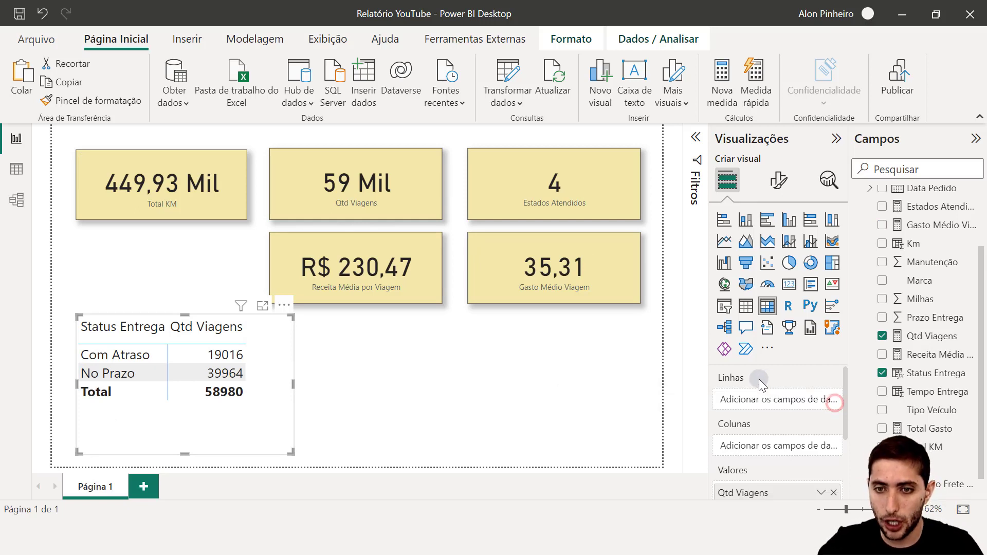
scroll(802, 414, "down", 1)
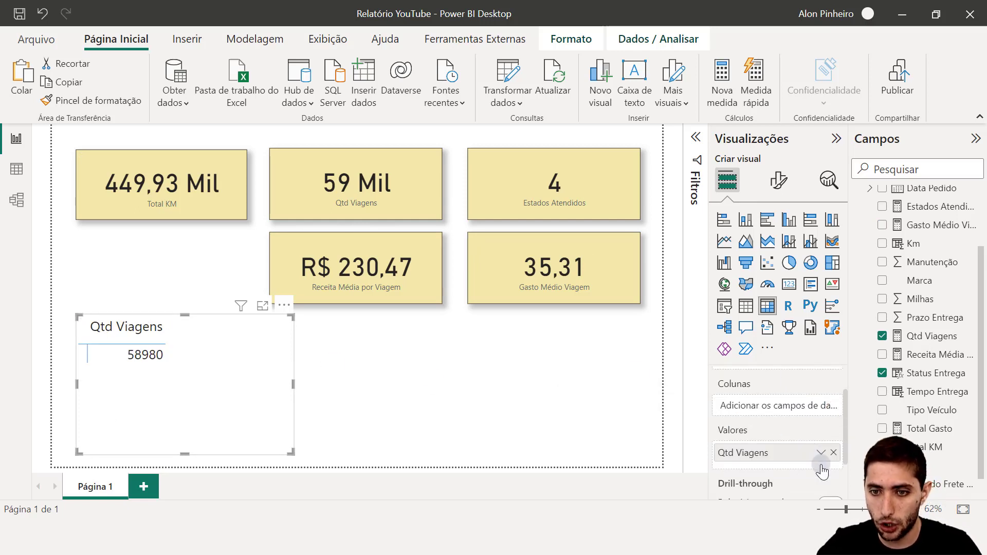
left_click(833, 451)
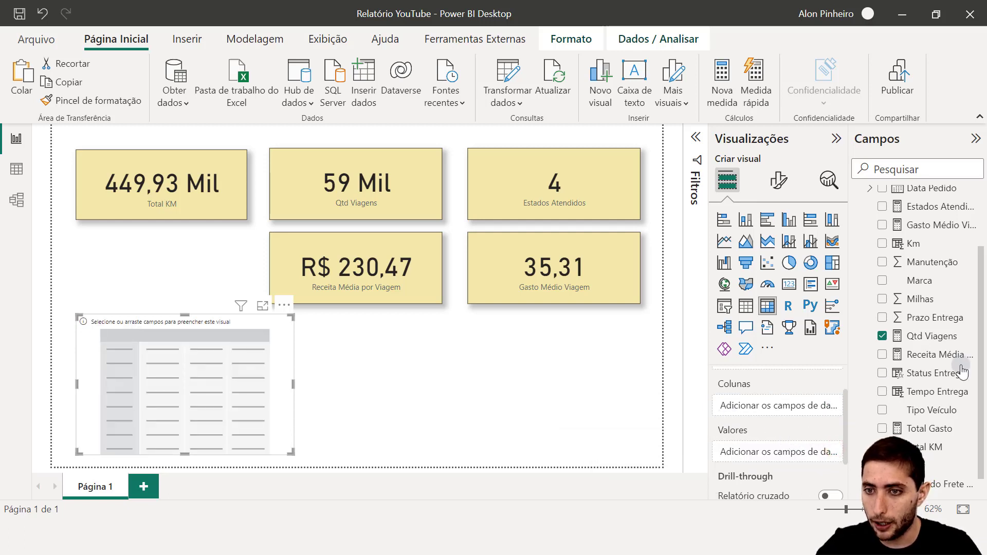
Fill the empty matrix with Total Gasto as values and Marca as rows, and make it slightly taller.
scroll(944, 389, "down", 1)
scroll(944, 389, "up", 1)
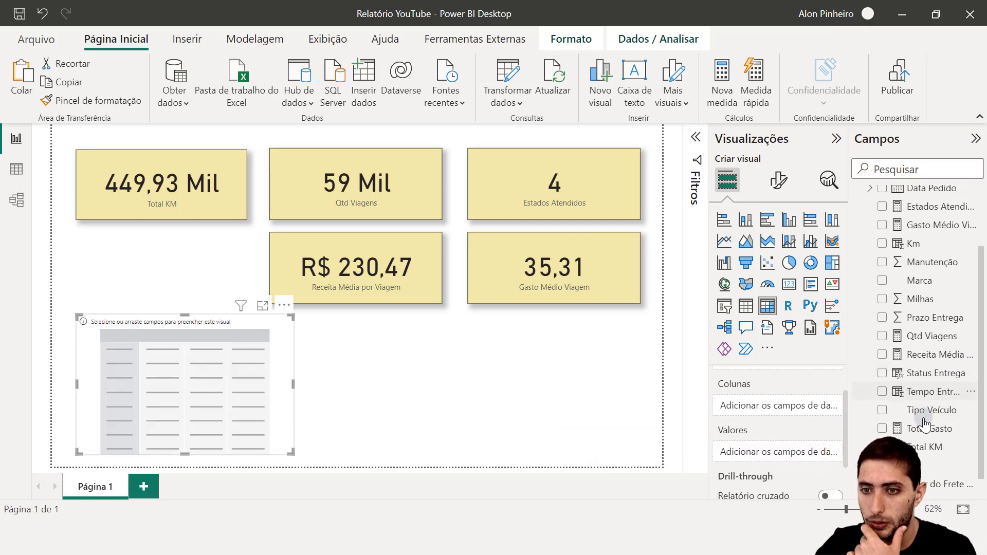
left_click_drag(939, 434, 772, 455)
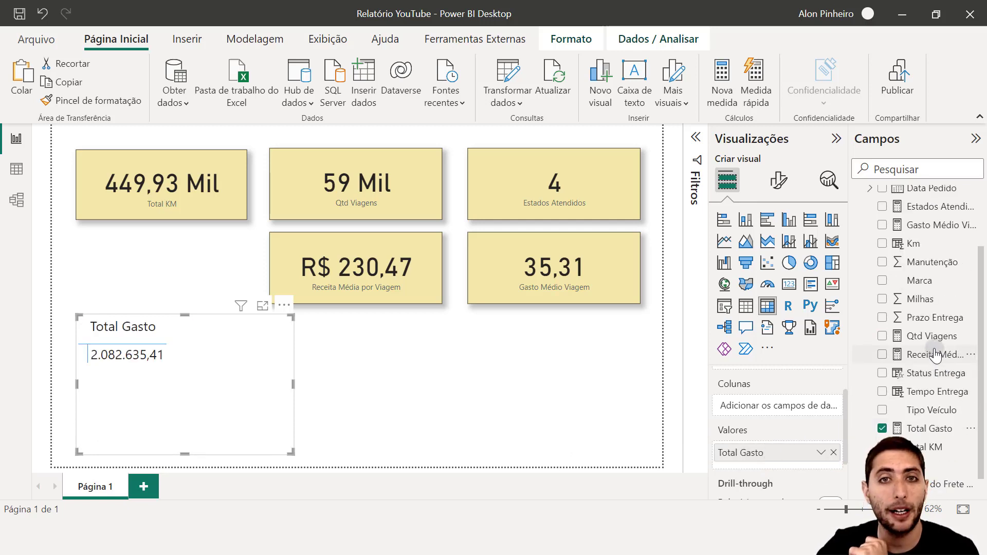
left_click_drag(948, 284, 794, 420)
scroll(795, 420, "up", 2)
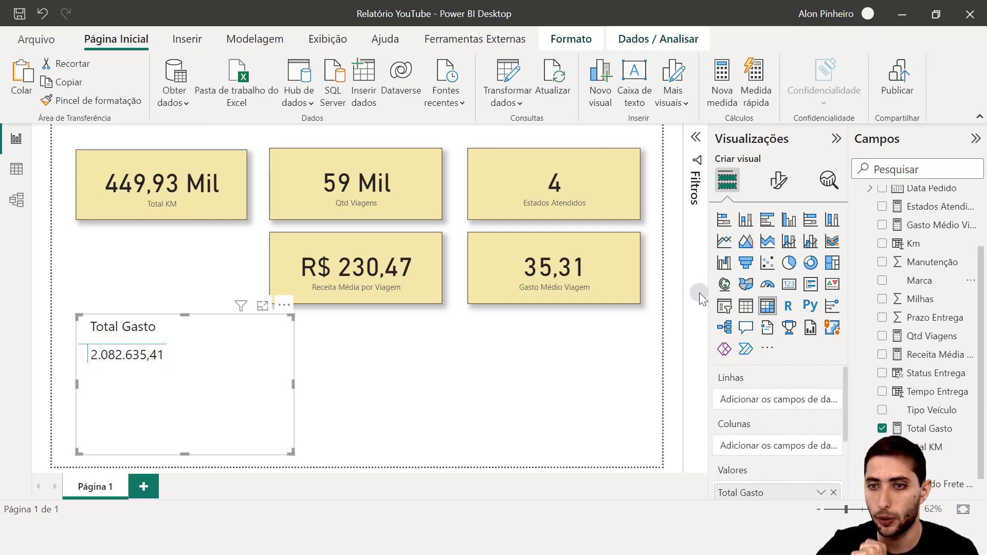
left_click_drag(940, 289, 796, 410)
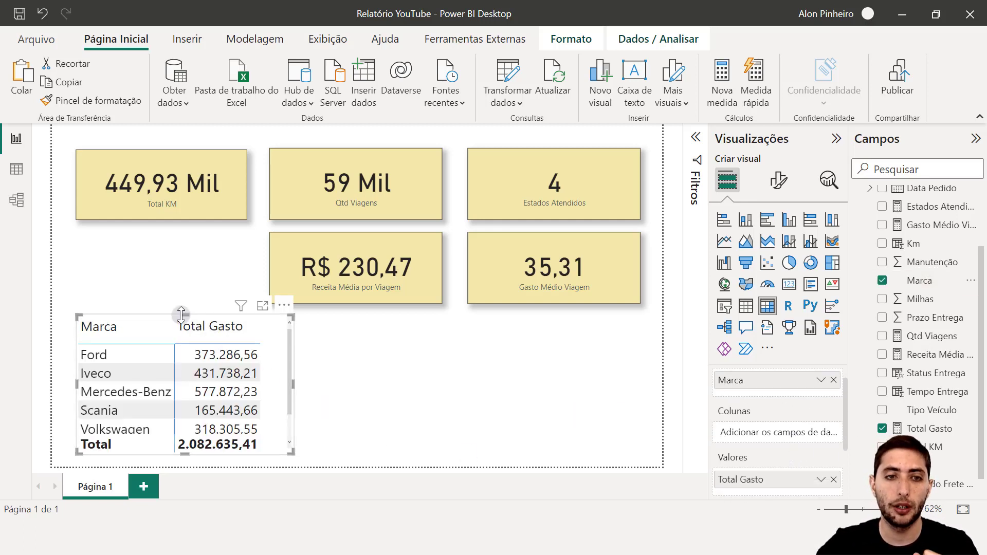
left_click_drag(185, 314, 187, 309)
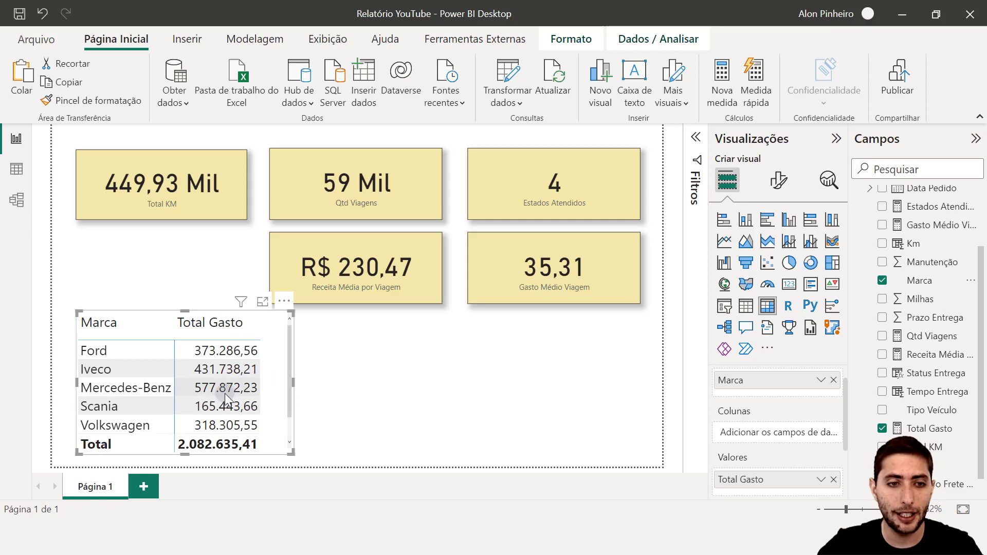
scroll(225, 393, "down", 1)
scroll(227, 393, "up", 1)
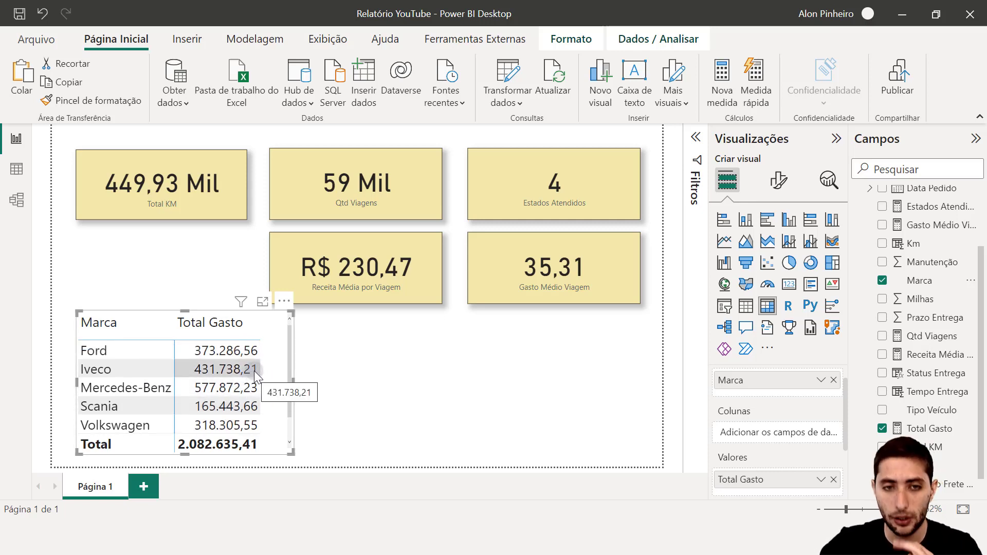
left_click(339, 339)
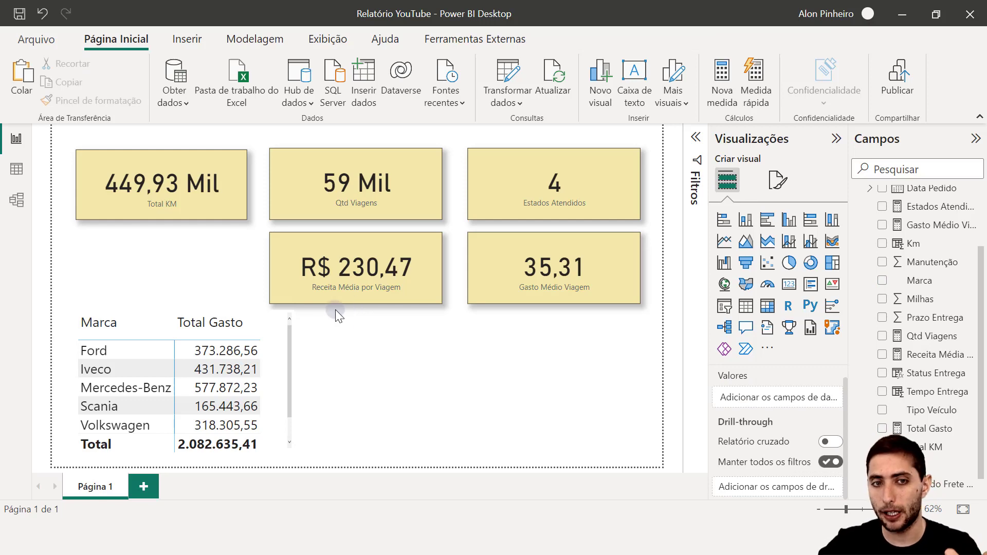
Review the formulas of the Km column and the Total KM measure alongside the cost columns in the data table.
left_click(17, 169)
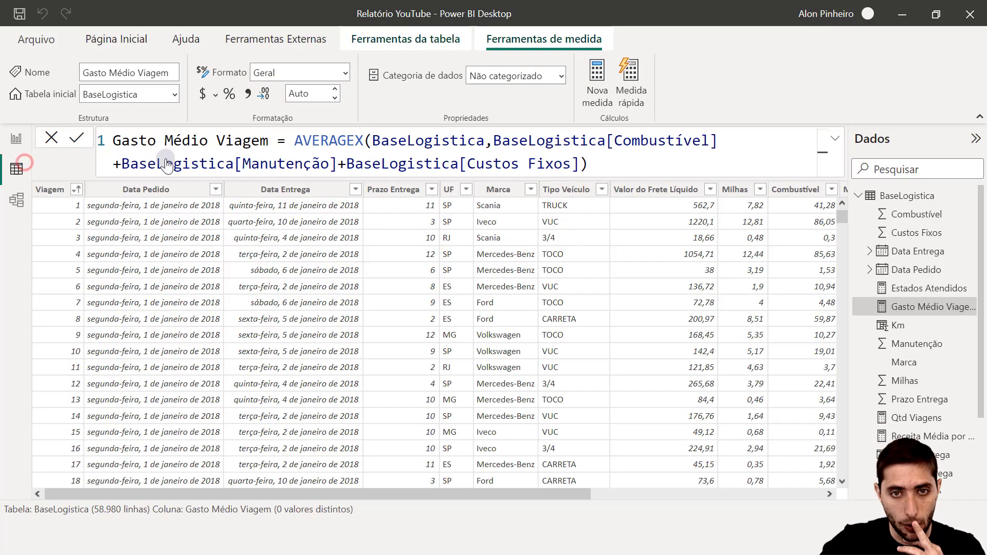
left_click_drag(532, 493, 712, 465)
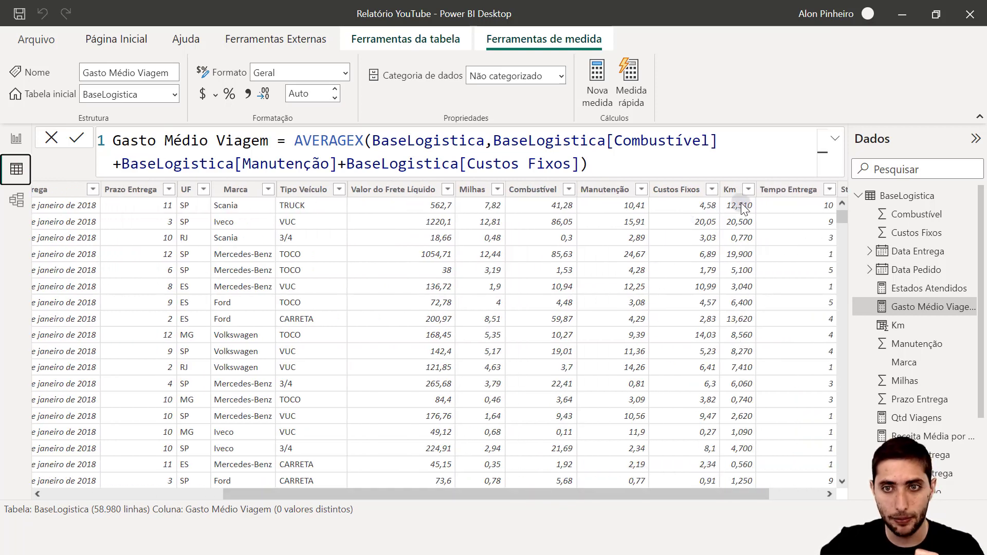
left_click(731, 191)
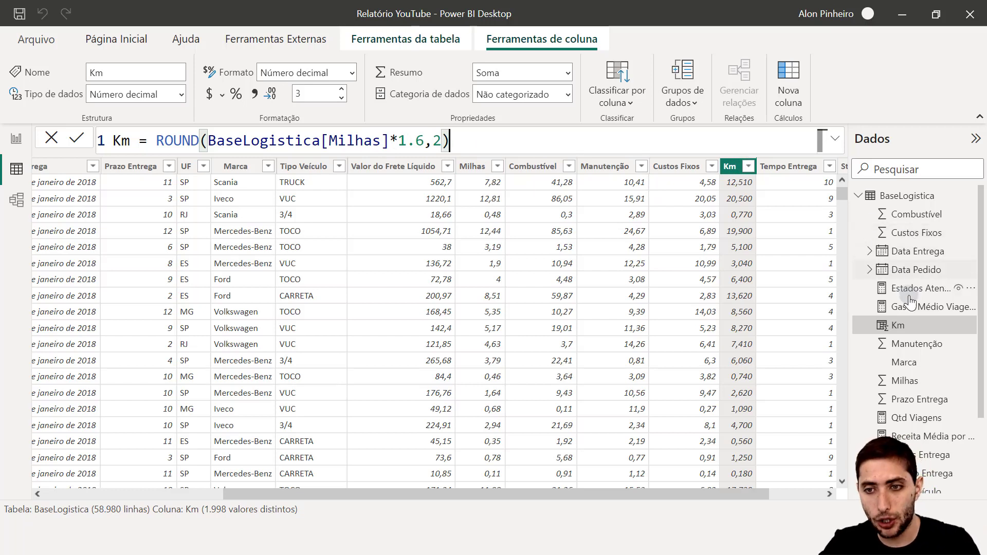
scroll(910, 303, "down", 3)
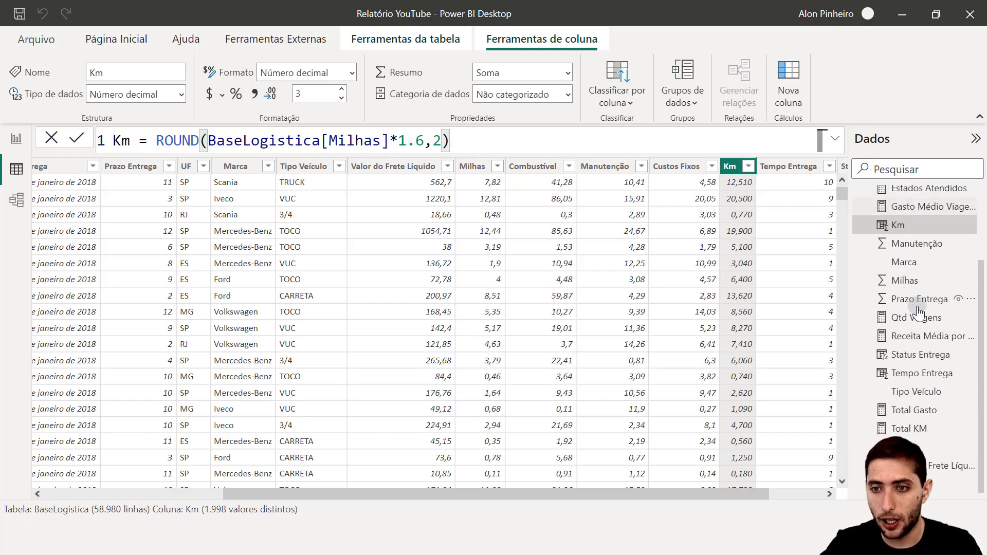
left_click(909, 429)
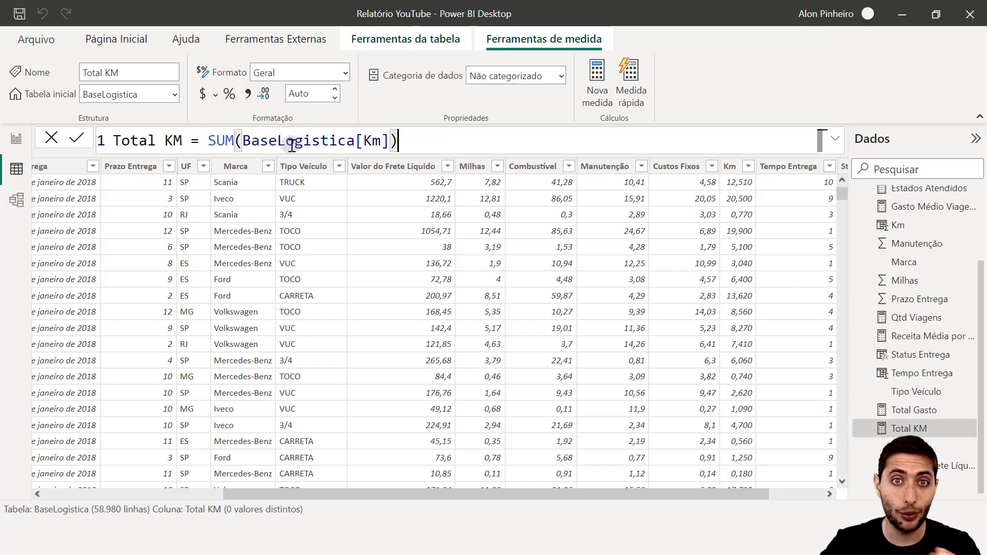
left_click(731, 165)
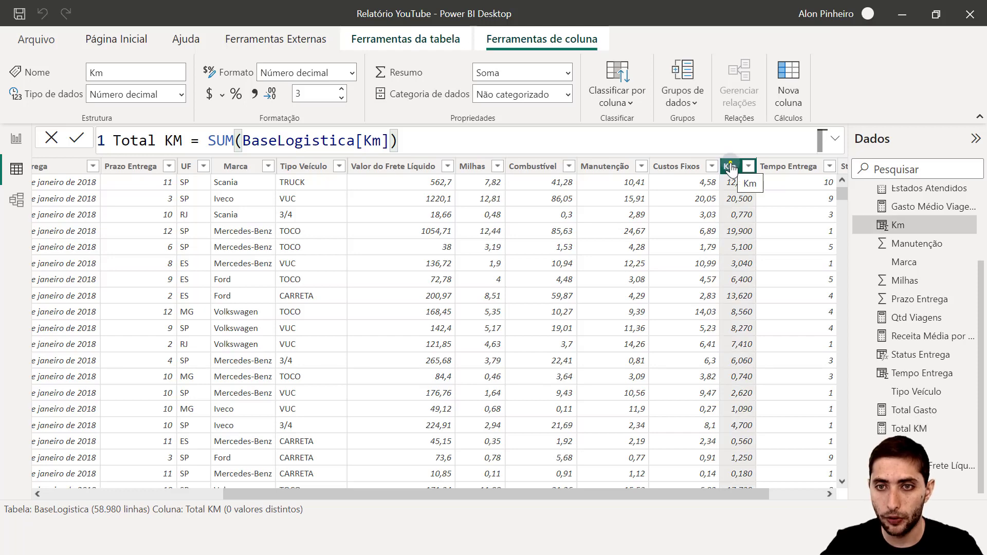
Delete the Km column from the BaseLogistica table and confirm the deletion.
right_click(730, 165)
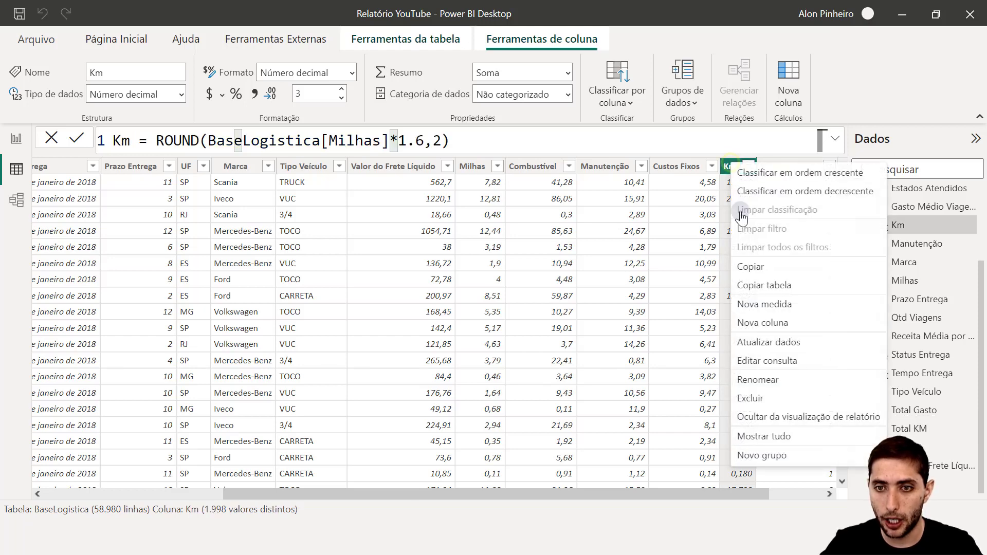
left_click(765, 398)
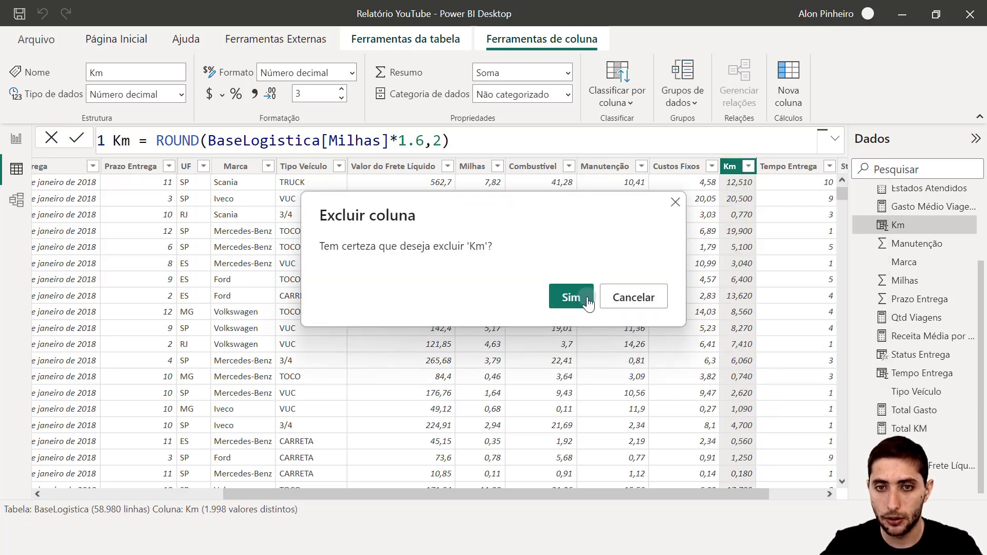
left_click(580, 297)
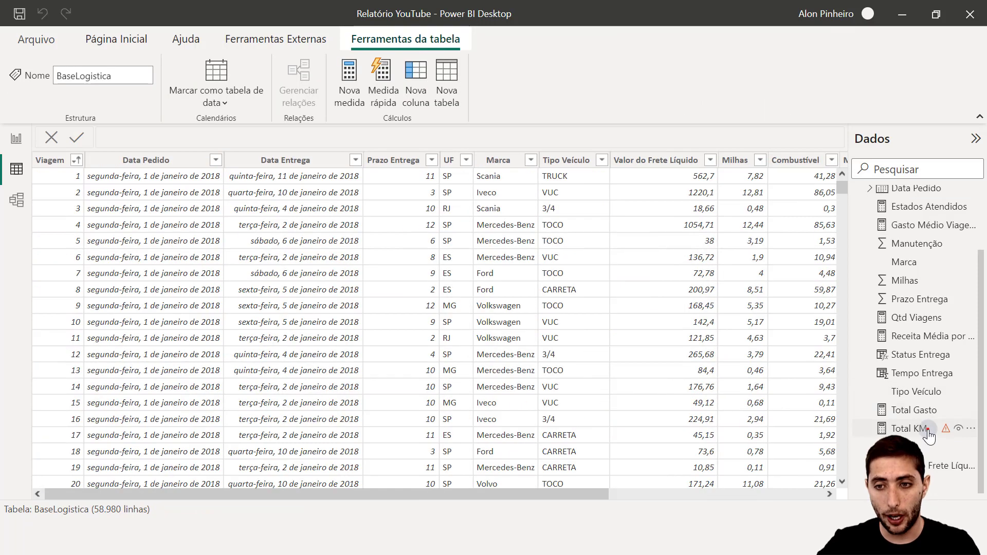
Clear the SUM expression from the Total KM measure and check its card on the report page.
left_click(927, 429)
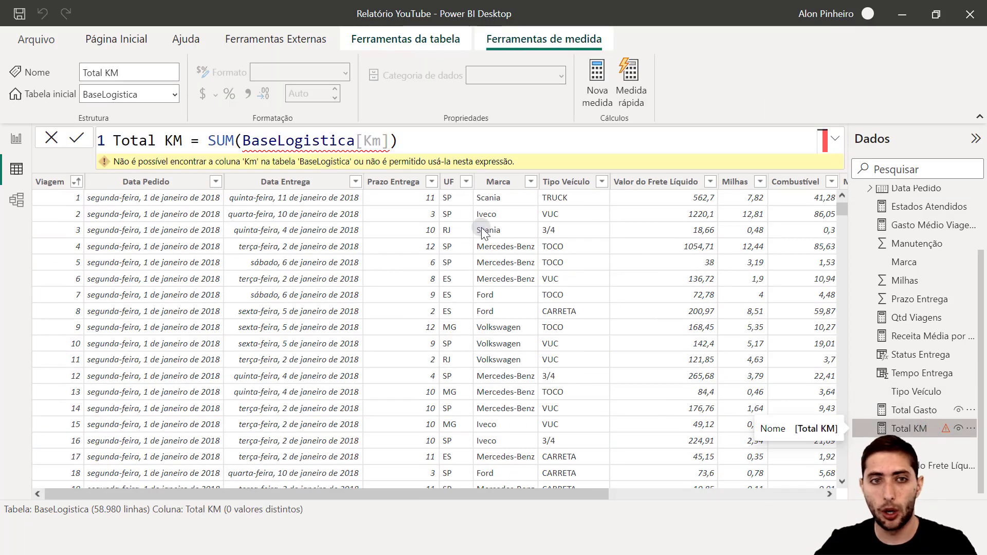
mouse_move(337, 138)
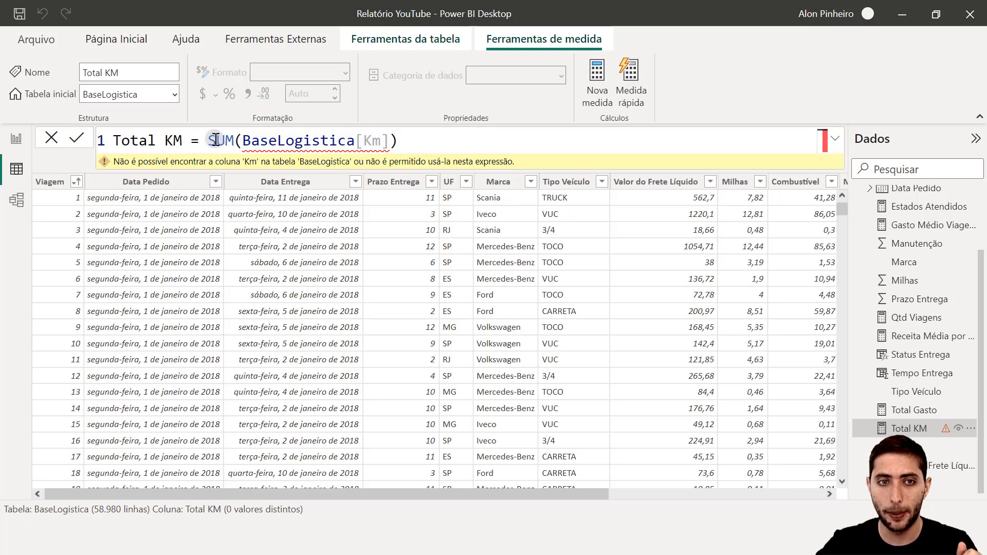
left_click_drag(208, 140, 425, 145)
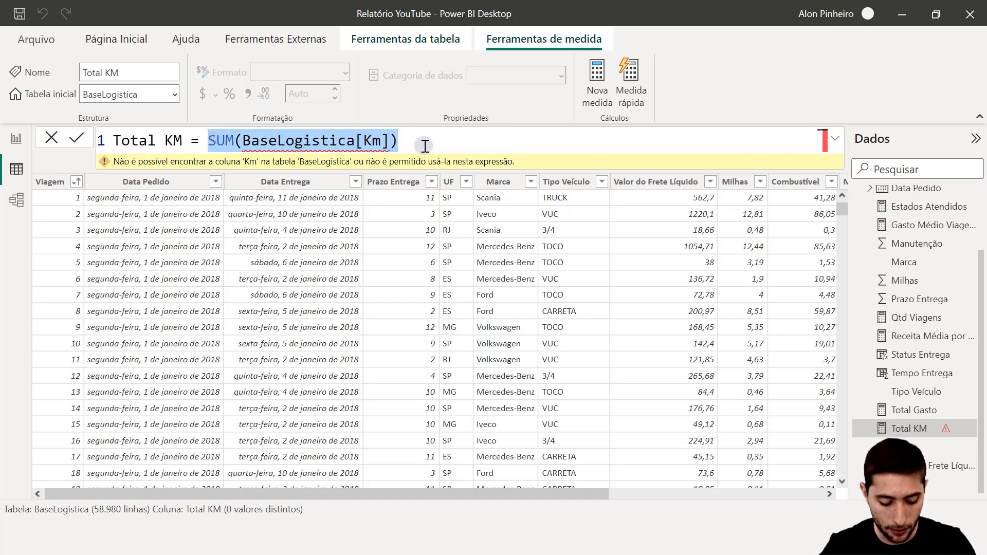
type("sumx")
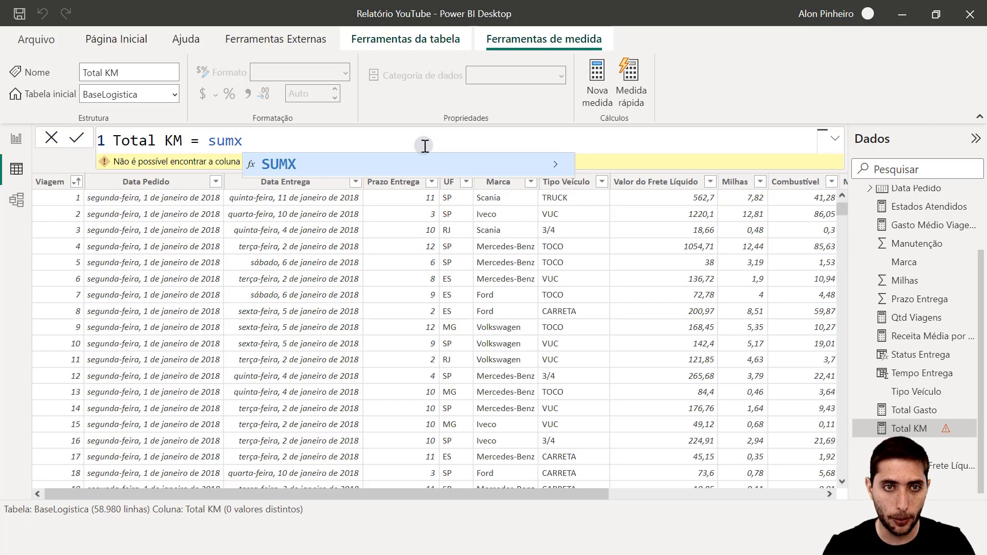
key("Tab")
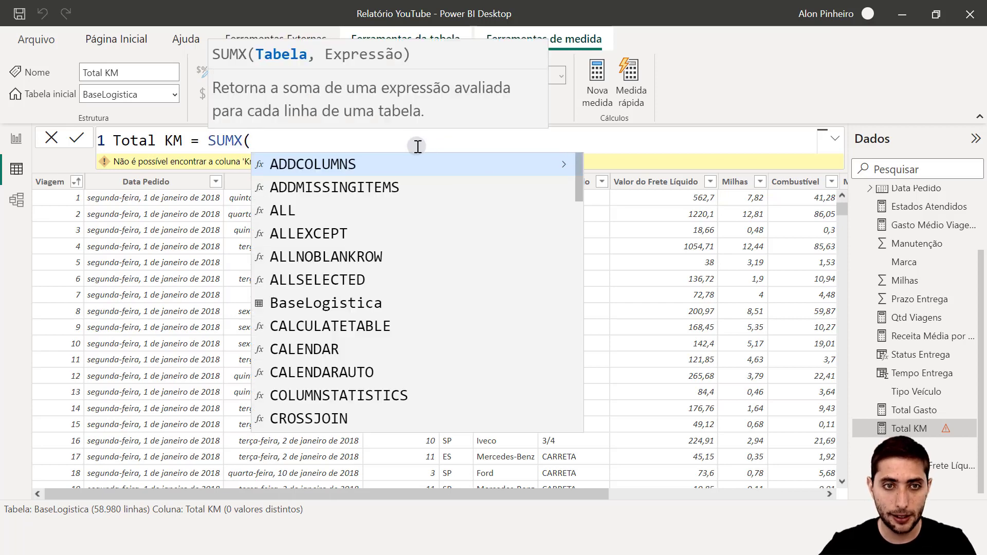
key("BackSpace")
key("BackSpace")
key("BackSpace")
key("BackSpace")
key("BackSpace")
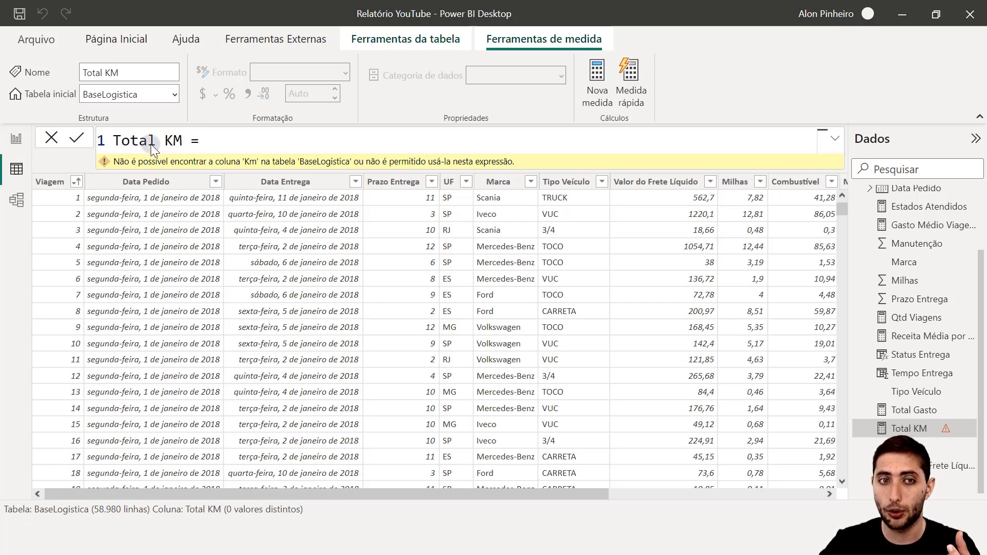
left_click(16, 138)
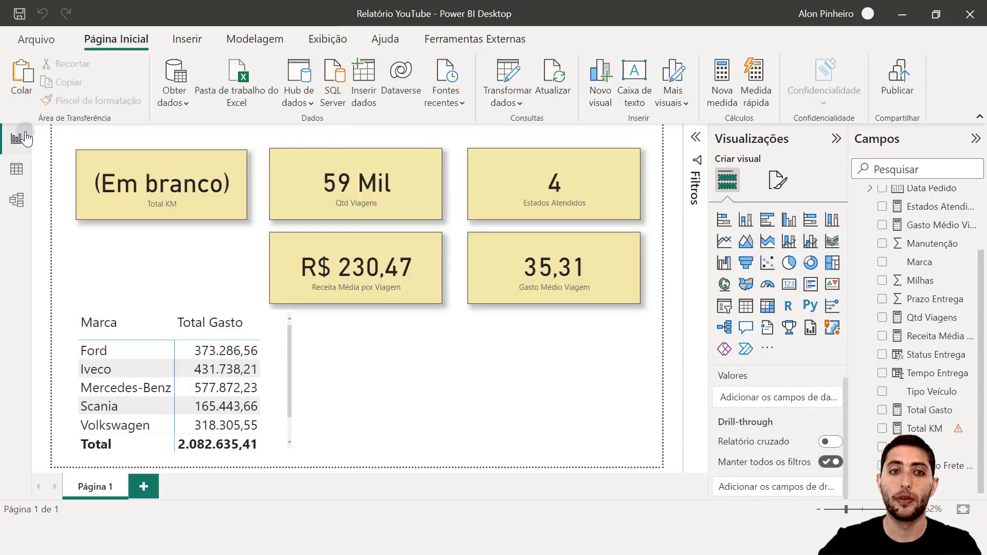
left_click(168, 185)
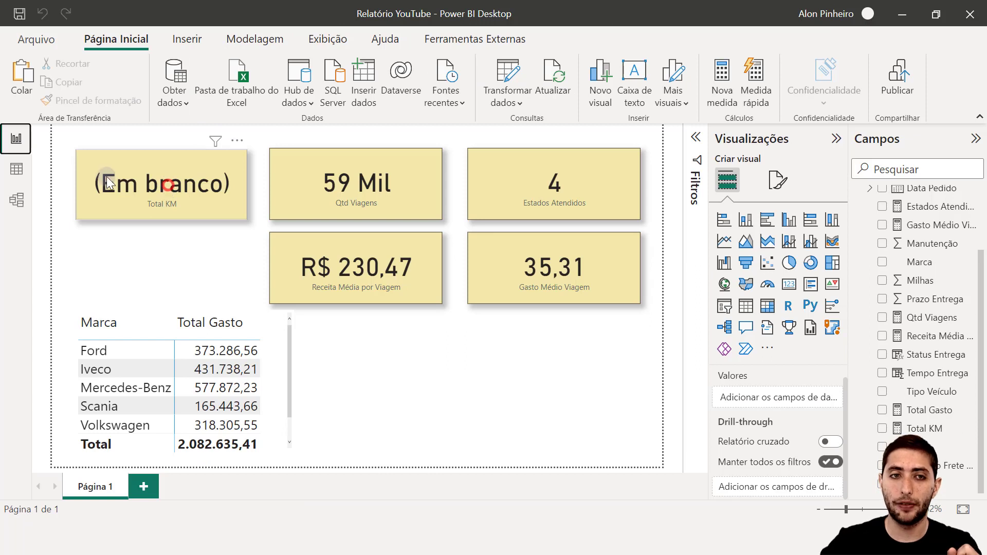
left_click(141, 194)
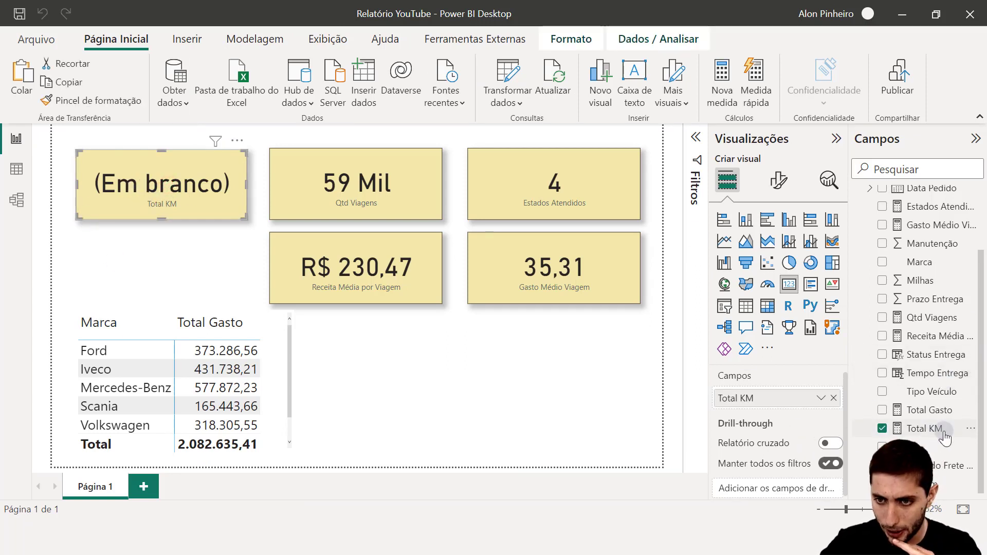
Write the Total KM measure in the data table as a SUMX over BaseLogistica of BaseLogistica[Milhas]*1.6.
left_click(18, 168)
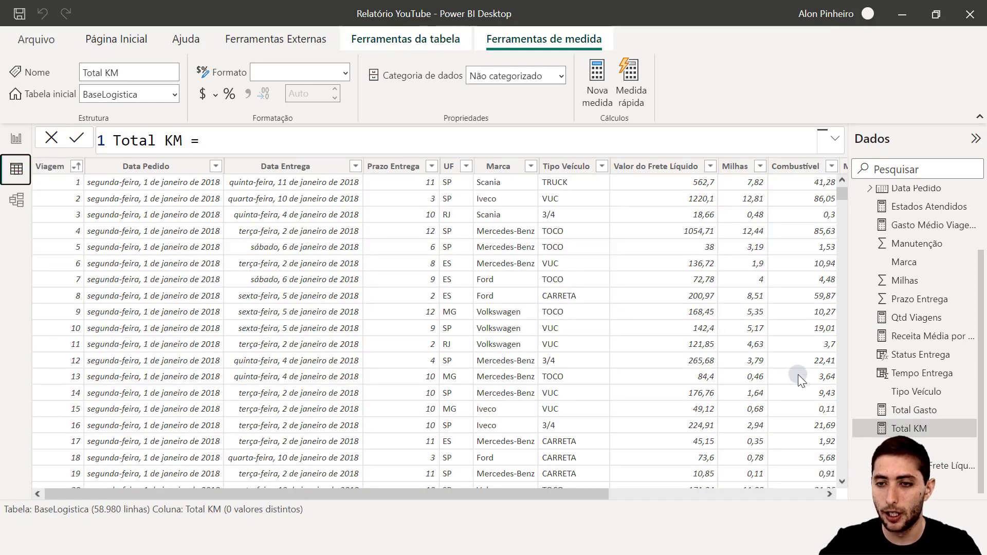
left_click(249, 131)
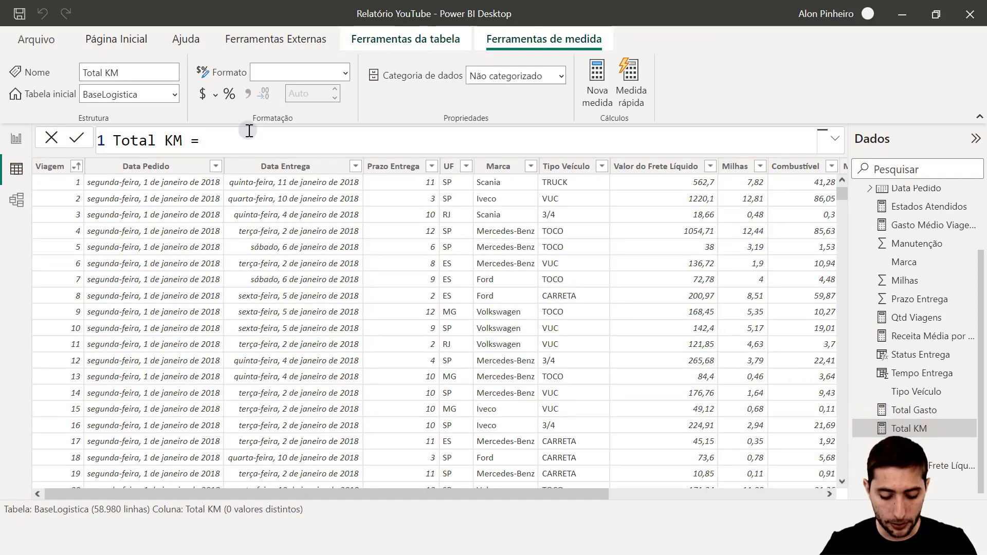
type("sumx(")
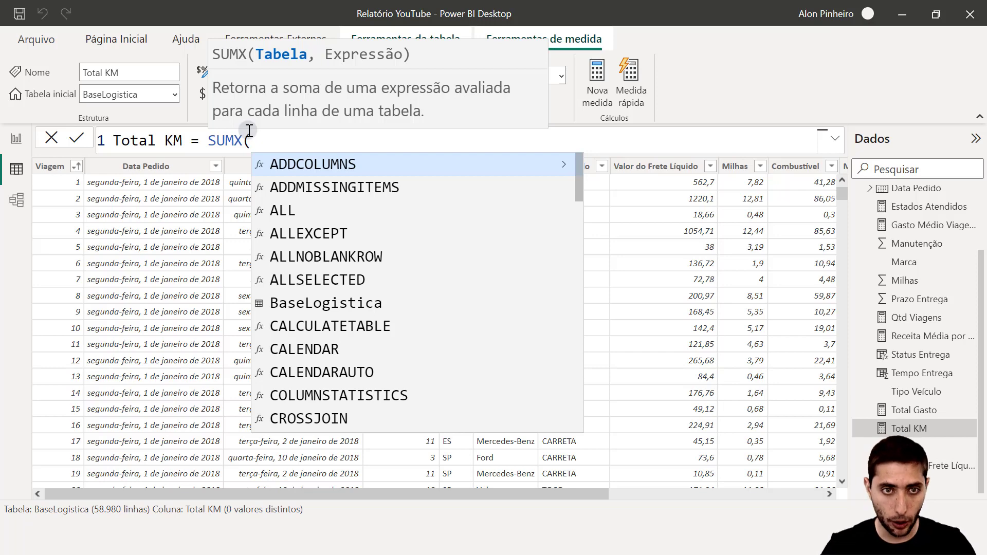
type("BaseLogistica")
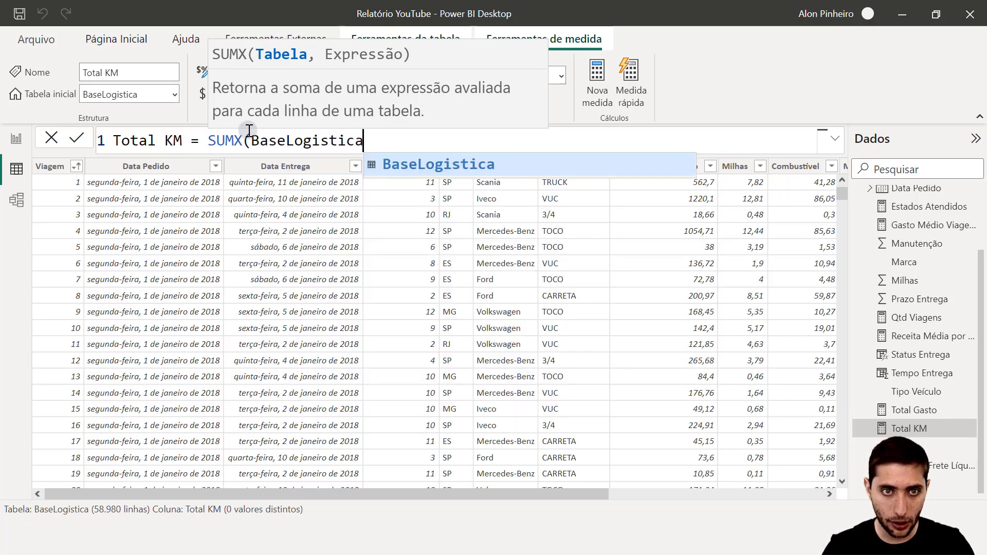
type(",")
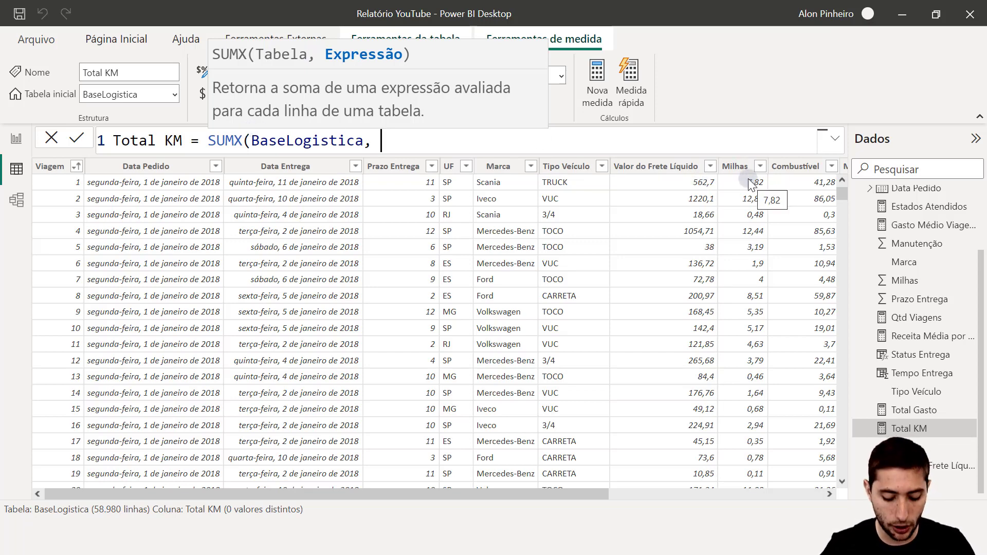
type("milha")
key("Tab")
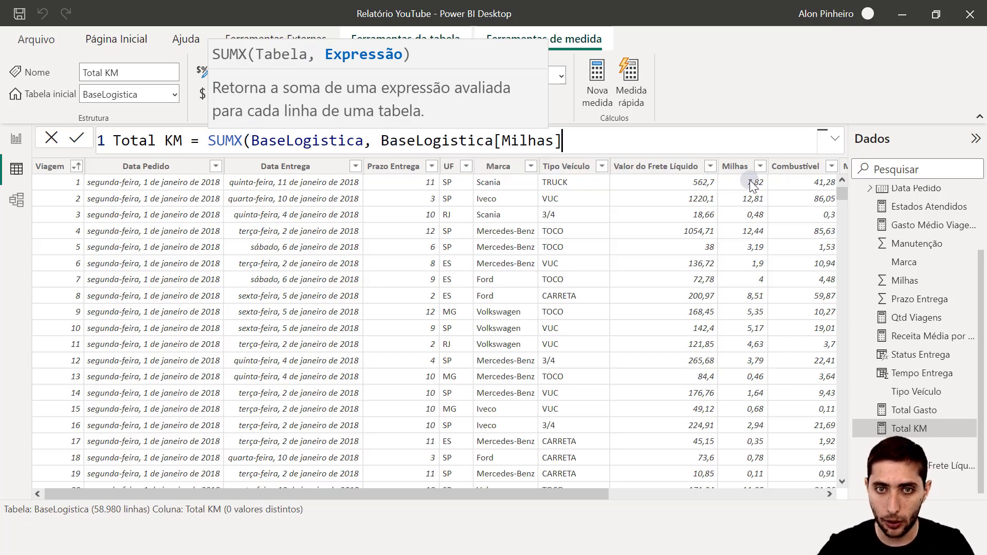
type("*1")
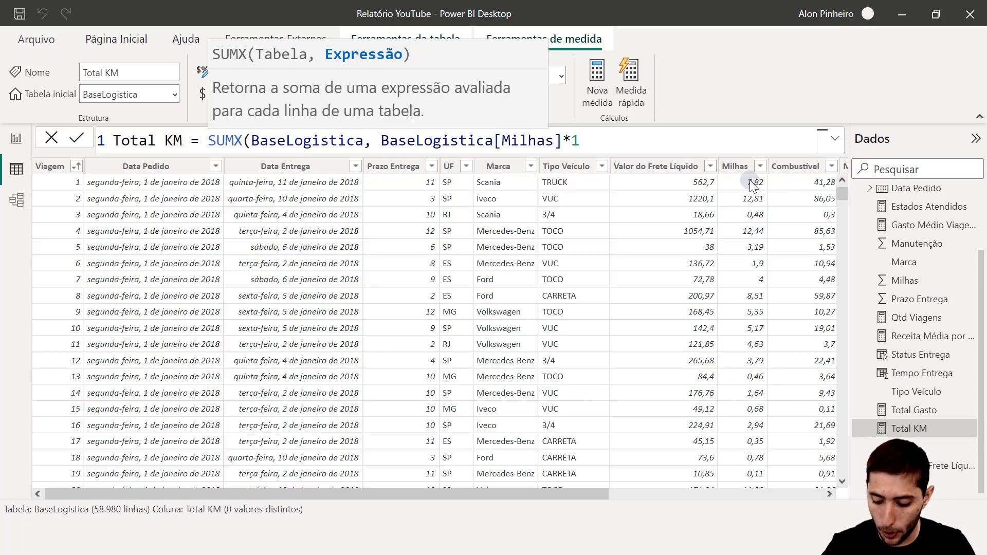
type(".6")
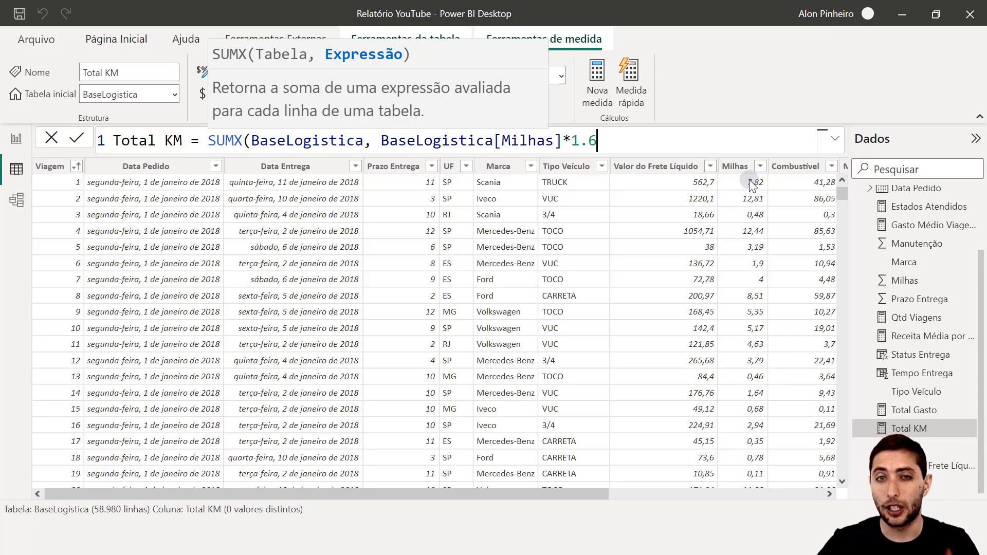
Wrap the BaseLogistica[Milhas]*1.6 expression of Total KM in ROUND with 2 digits, close the SUMX, and commit the formula.
left_click(384, 143)
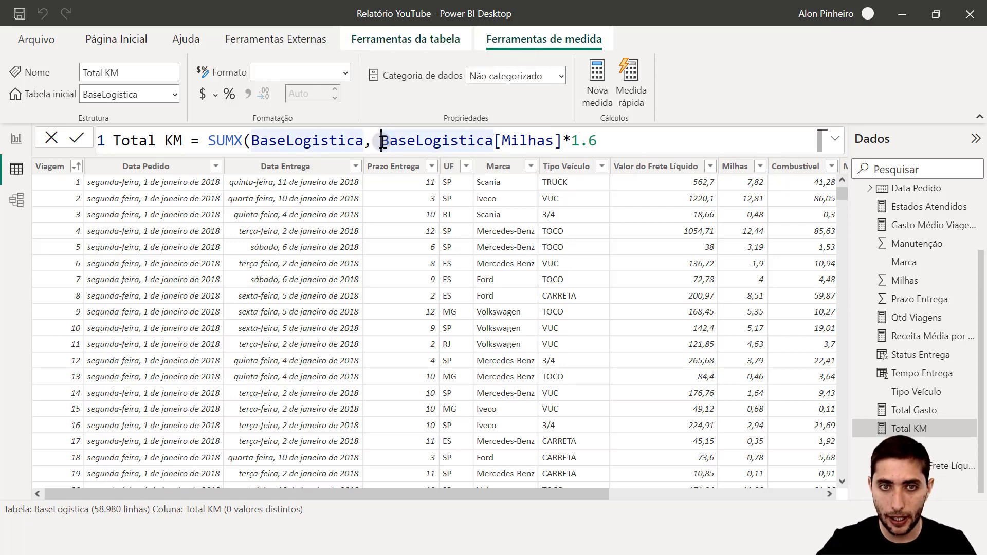
left_click_drag(382, 142, 598, 142)
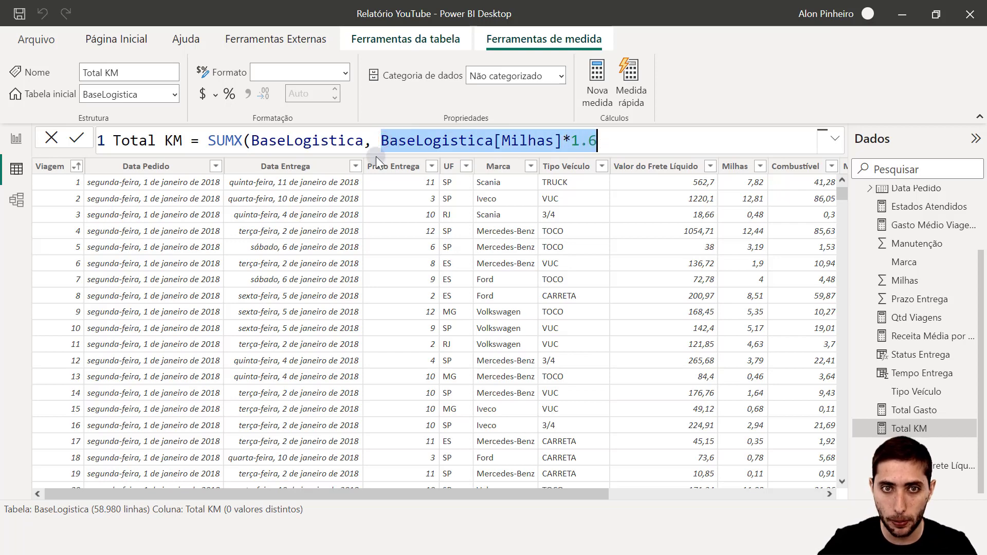
left_click(383, 141)
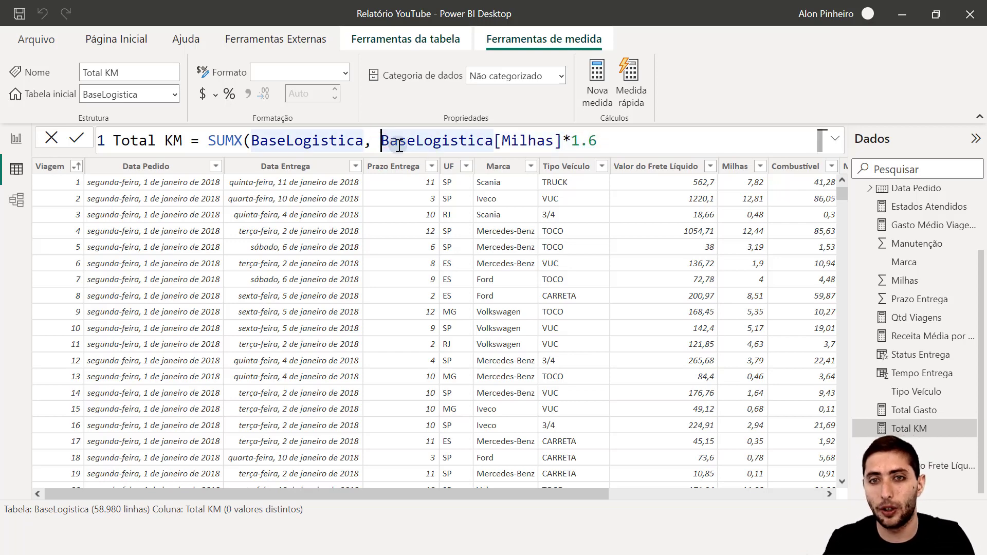
left_click(598, 140)
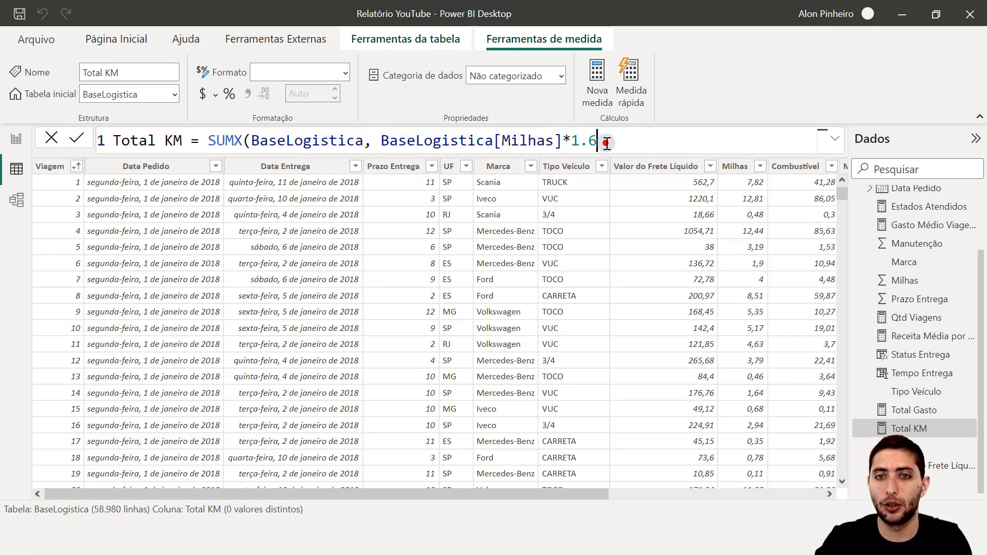
left_click(383, 139)
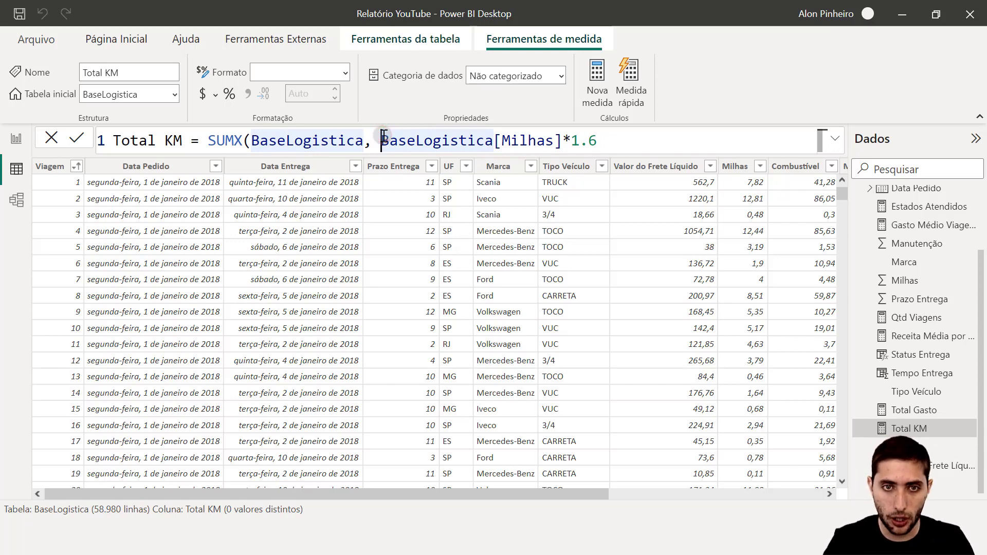
type("round")
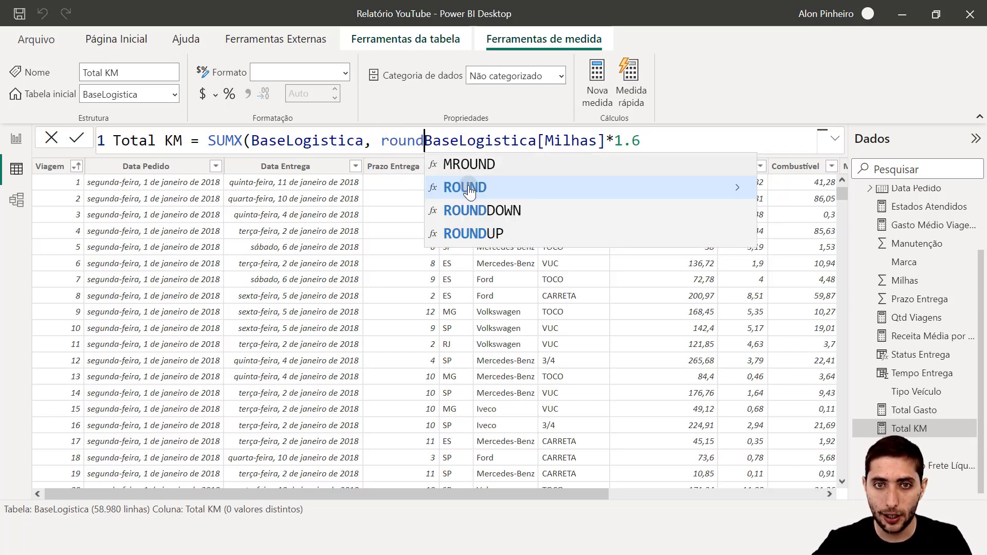
left_click(468, 185)
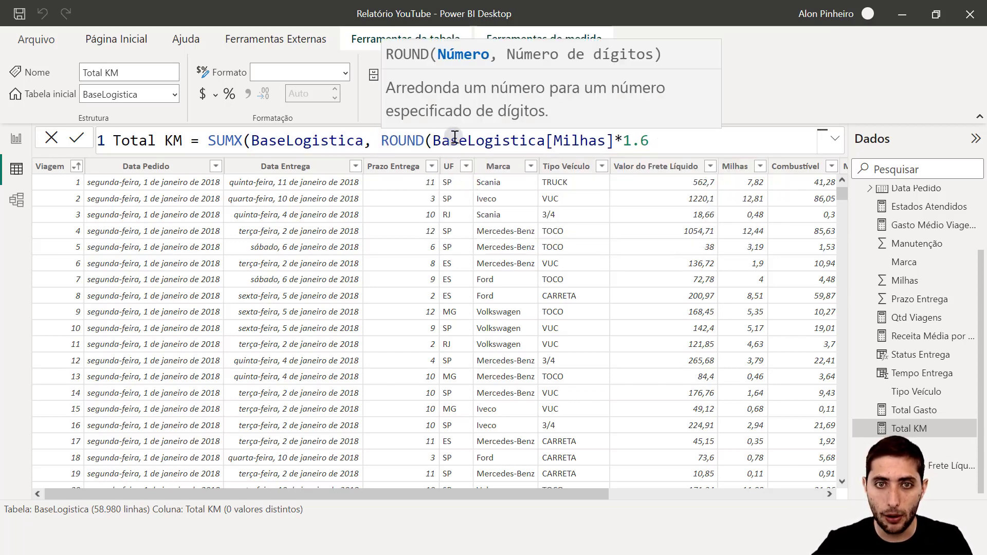
left_click_drag(434, 139, 640, 140)
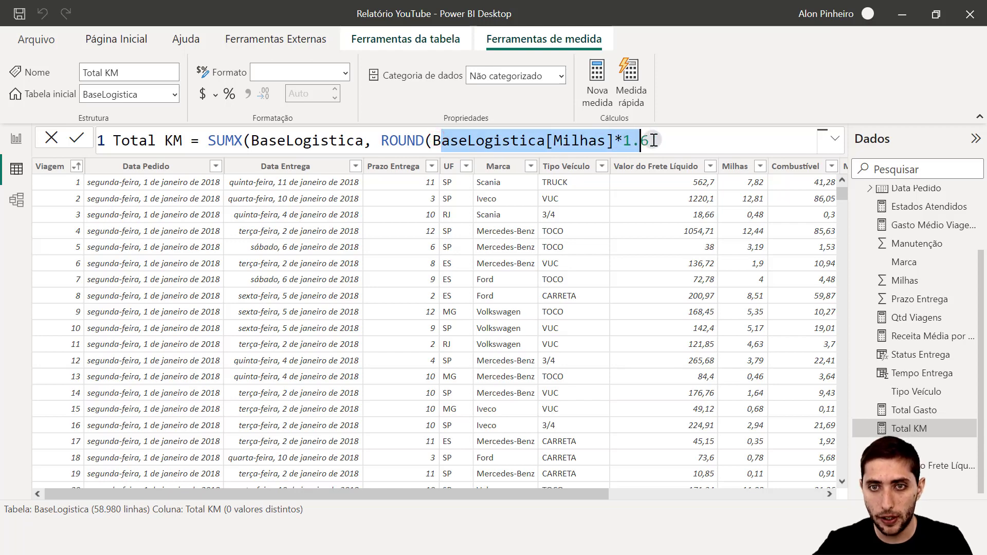
left_click(650, 139)
type(",")
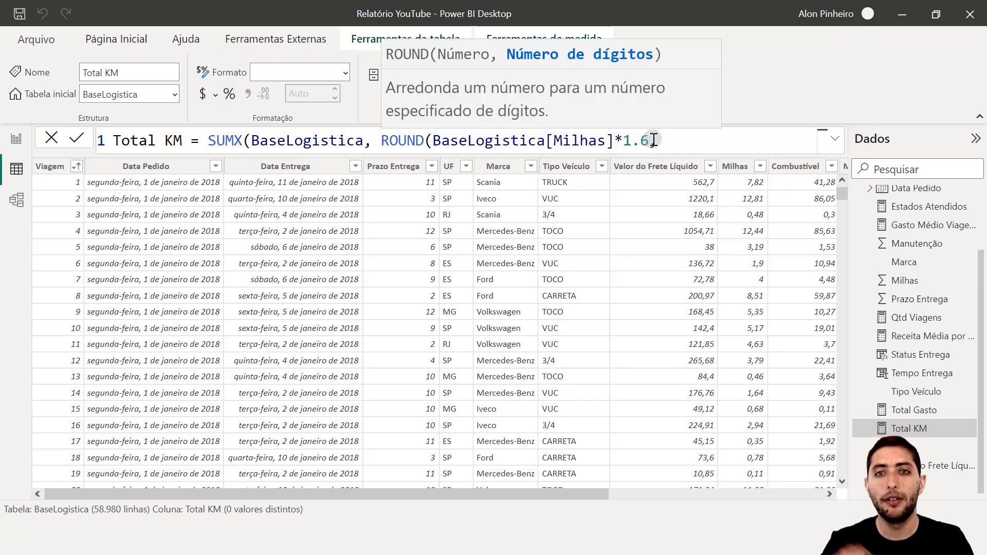
type("2")
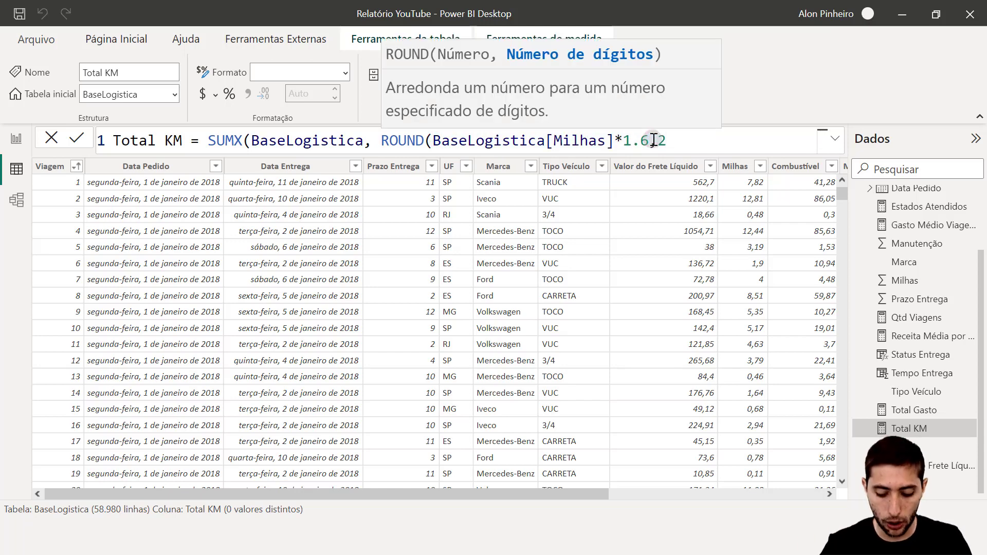
type(")")
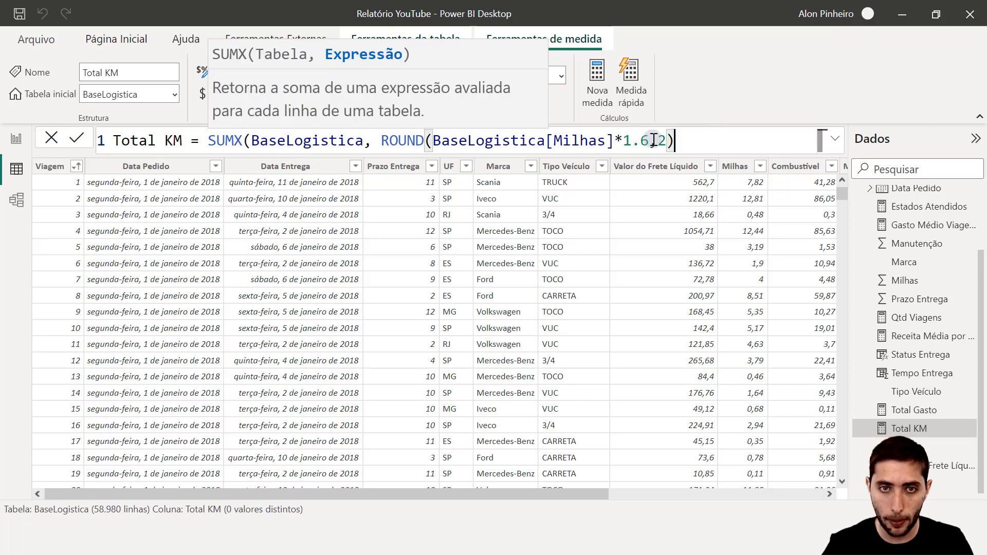
type(")")
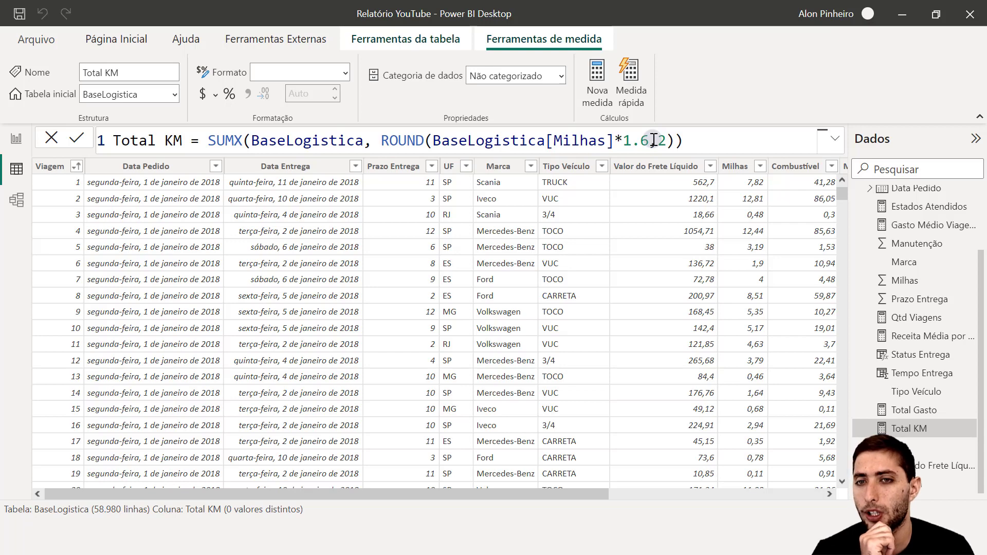
key("Return")
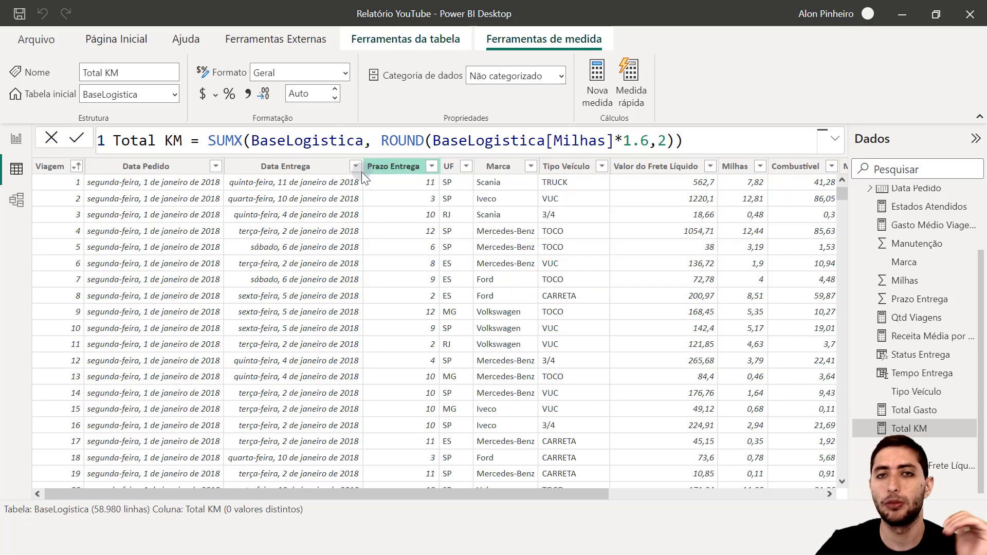
left_click_drag(545, 494, 634, 494)
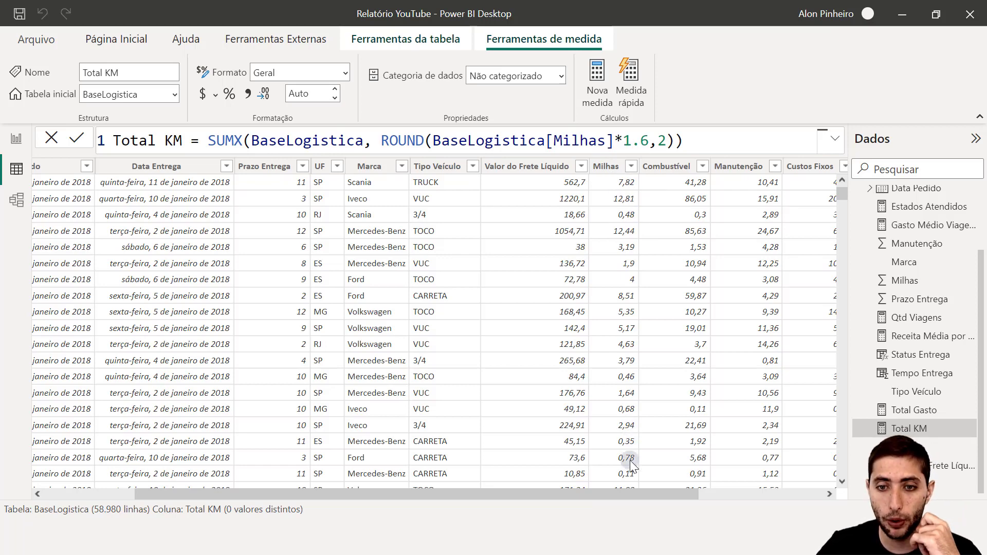
left_click_drag(616, 495, 440, 480)
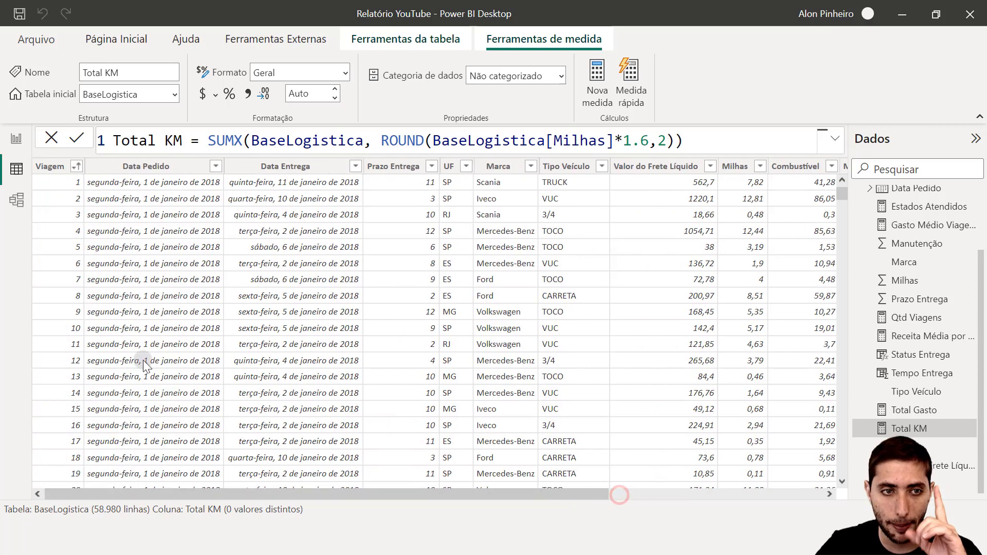
Check the Total KM card on the report page, and select the Valor do Frete Líquido column in the data table.
left_click(78, 167)
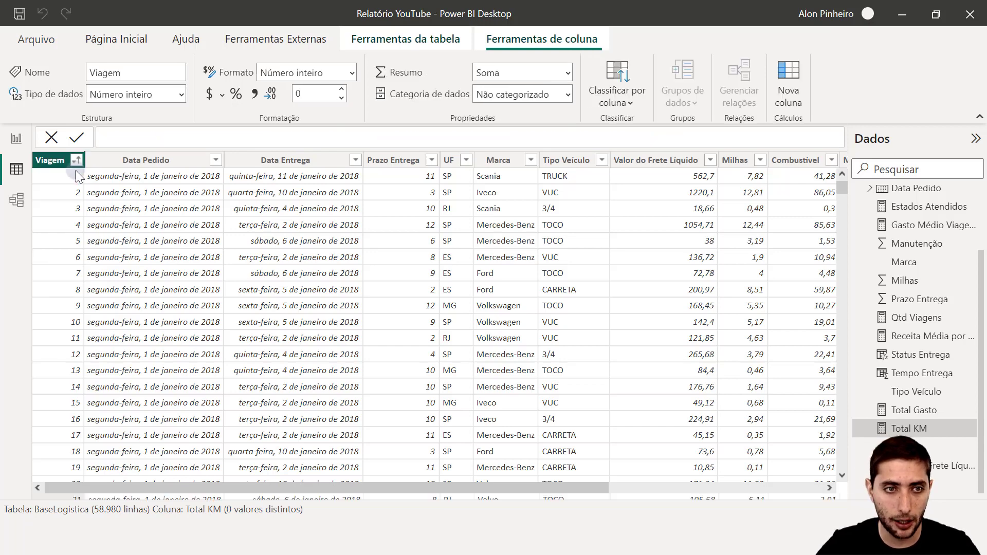
left_click(75, 161)
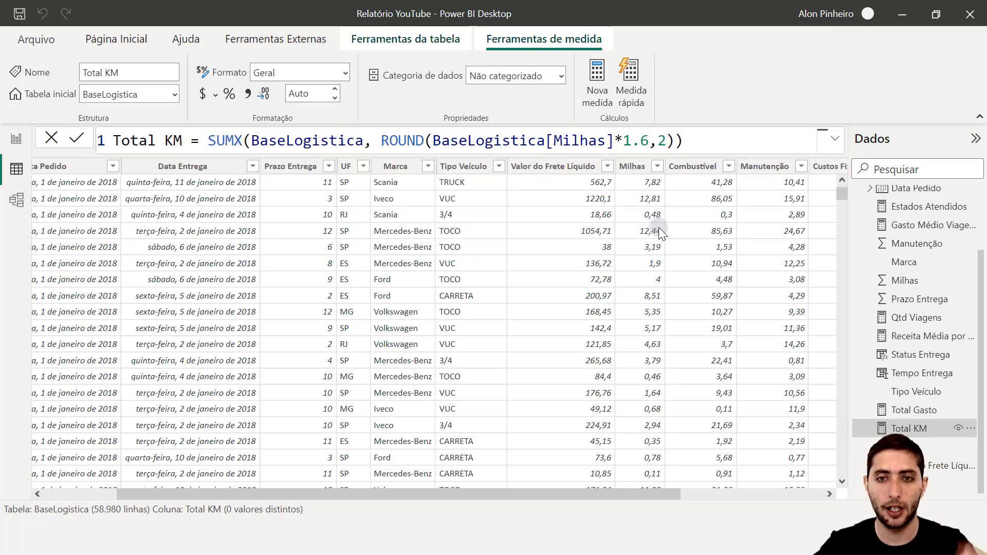
left_click(11, 137)
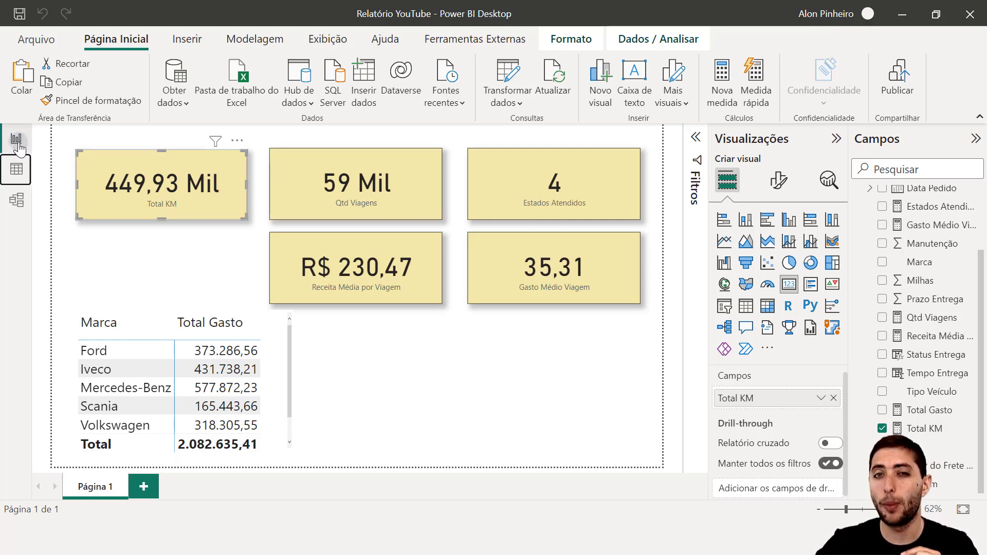
left_click(17, 172)
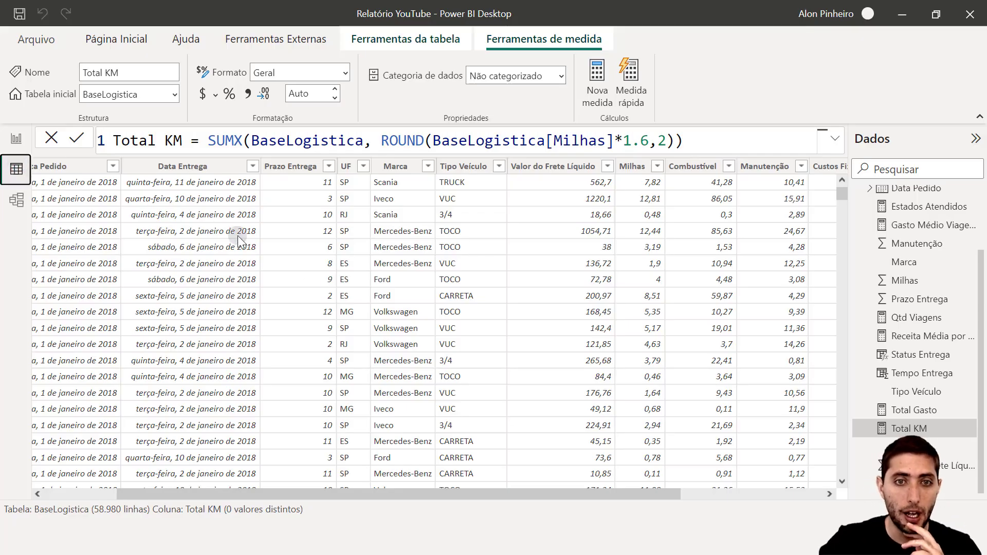
left_click_drag(529, 494, 613, 481)
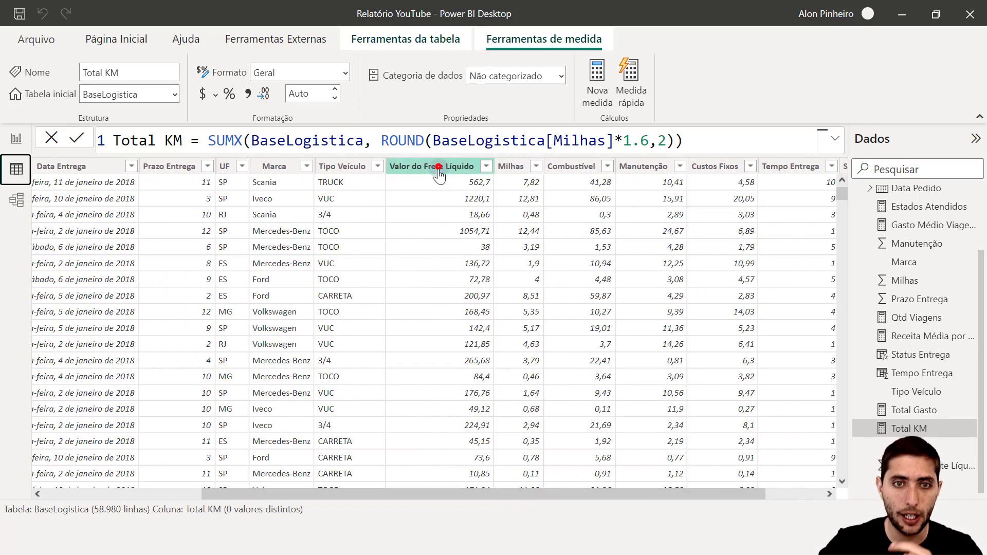
left_click(438, 167)
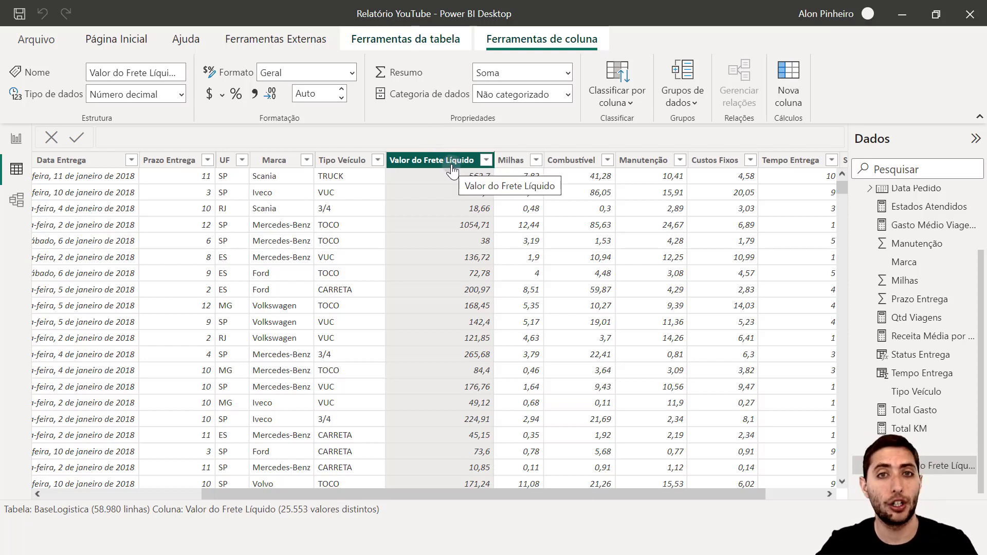
Switch to the WordPad notes and change the factor in the Valor do frete Líquido formula to 0.8, using a decimal point.
key("alt+Tab")
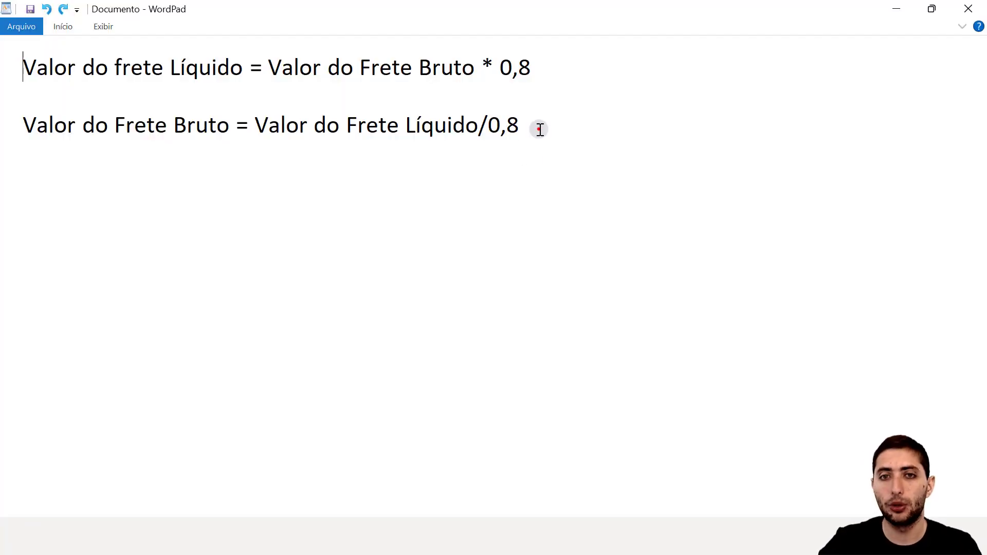
left_click(536, 125)
left_click_drag(26, 62, 478, 69)
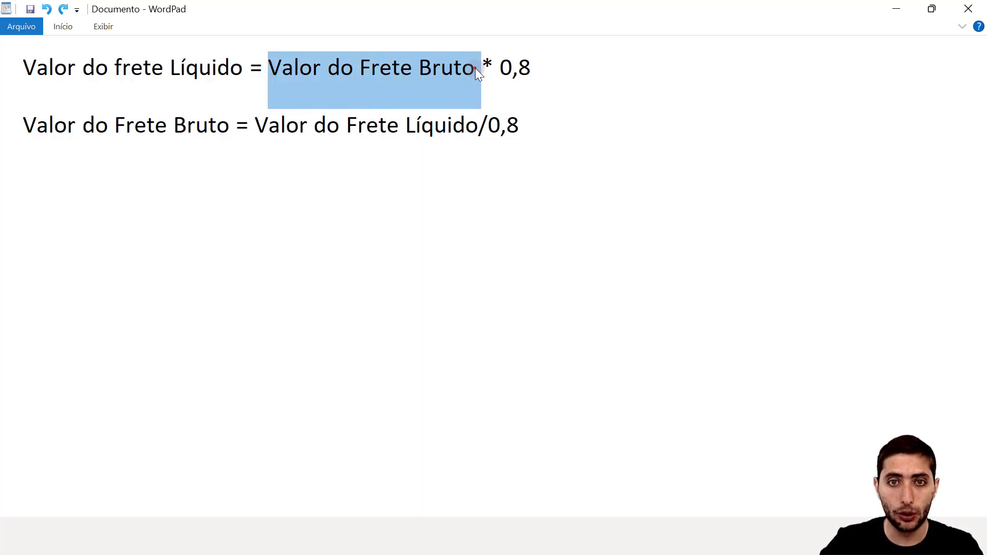
left_click(474, 69)
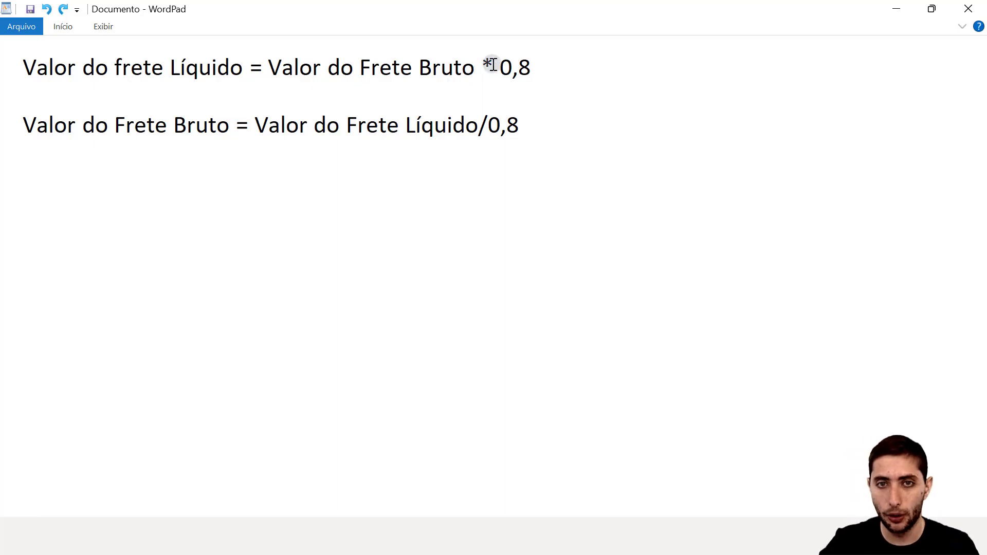
left_click(419, 73)
left_click_drag(421, 74, 531, 72)
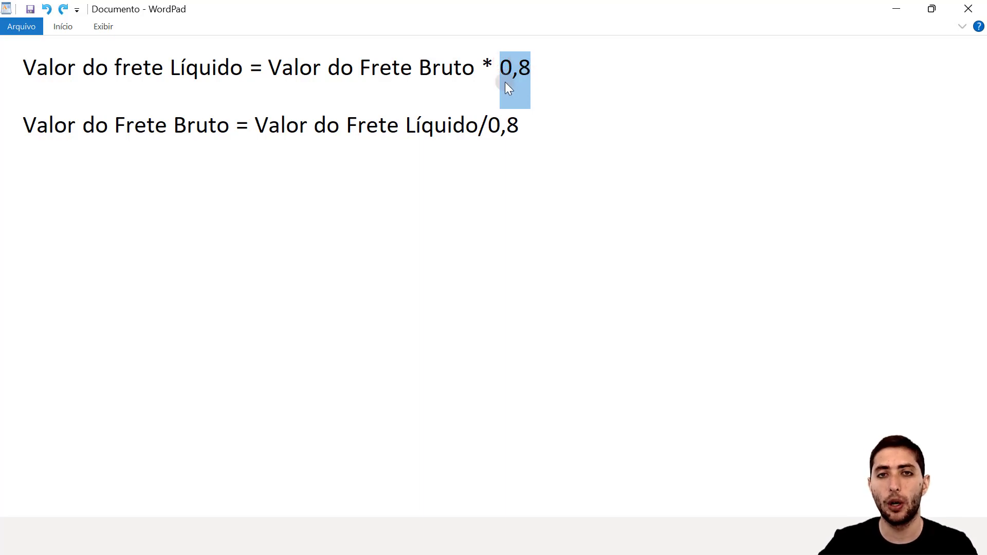
left_click_drag(511, 69, 519, 70)
type(".")
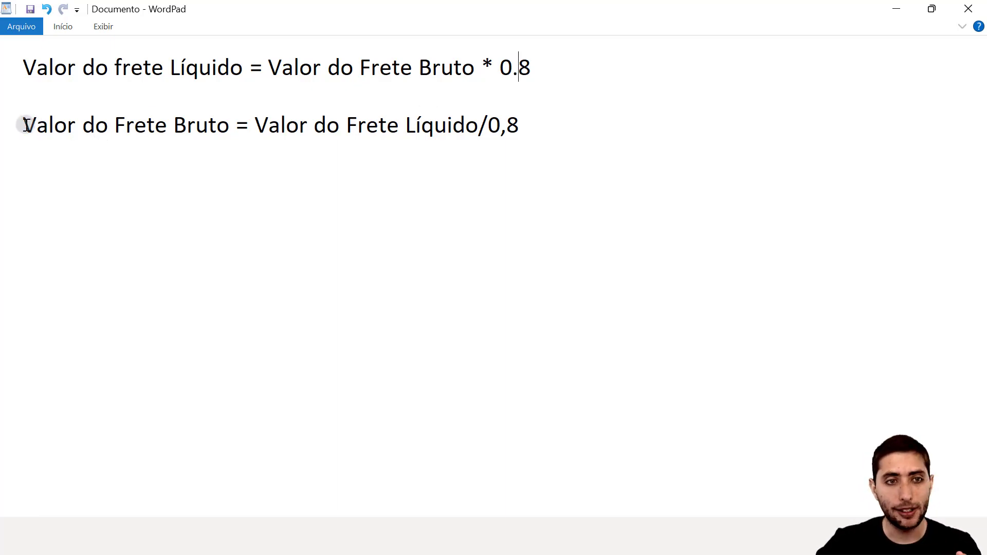
Change the divisor in the Valor do Frete Bruto formula to 0.8, using a decimal point.
left_click_drag(25, 125, 211, 125)
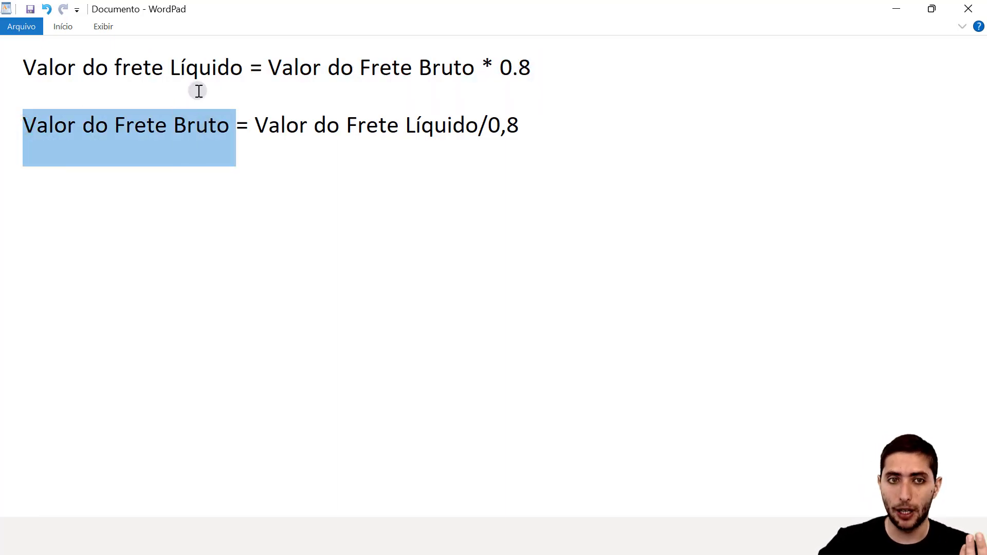
left_click_drag(238, 76, 36, 52)
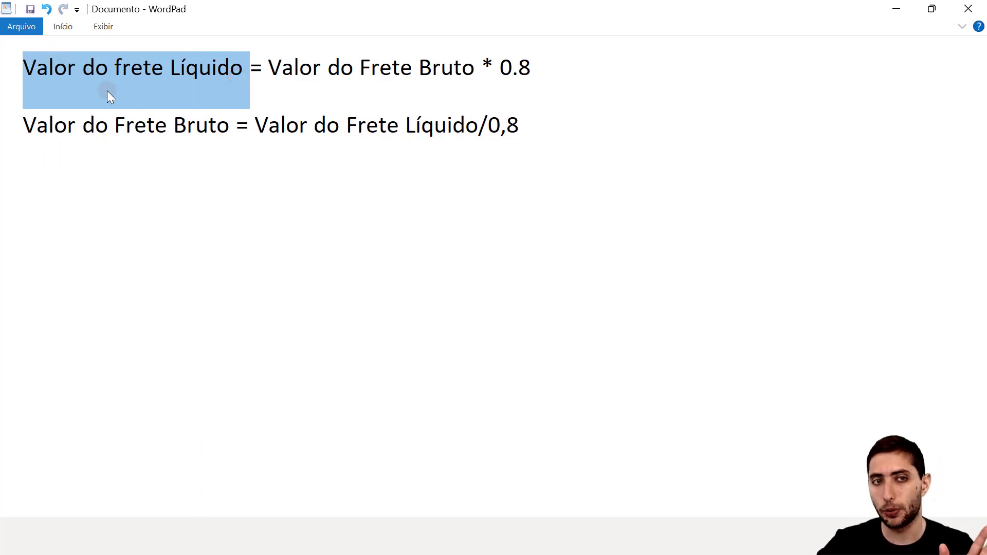
left_click_drag(232, 126, 32, 136)
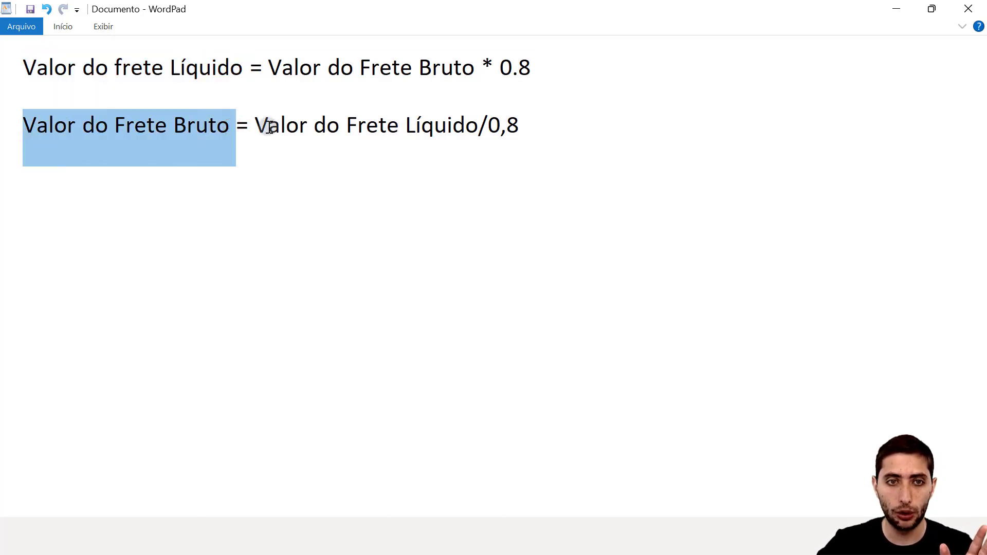
left_click_drag(255, 125, 505, 138)
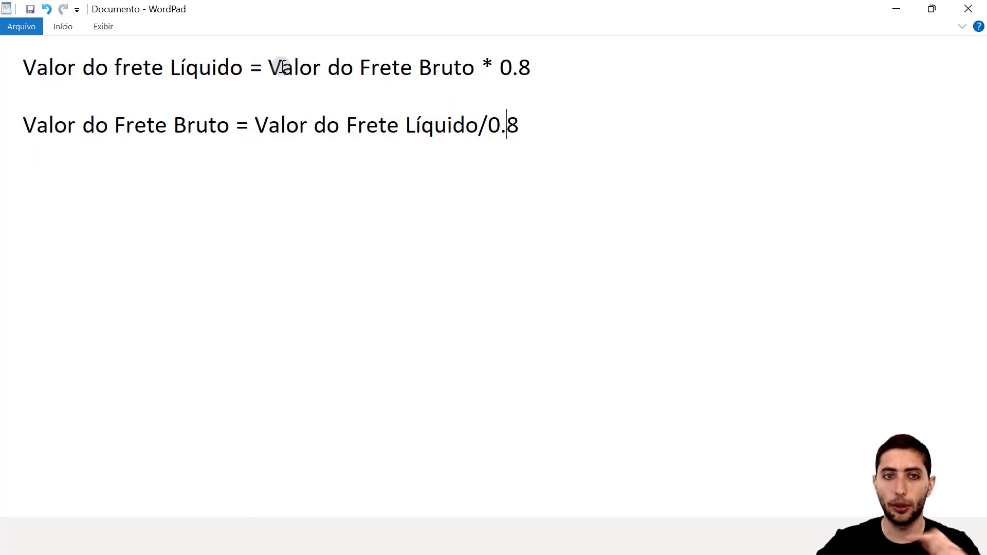
Review the Valor do Frete Bruto formula in the notes and inspect the Valor do Frete Líquido values in the Power BI data table.
left_click_drag(564, 133, 38, 86)
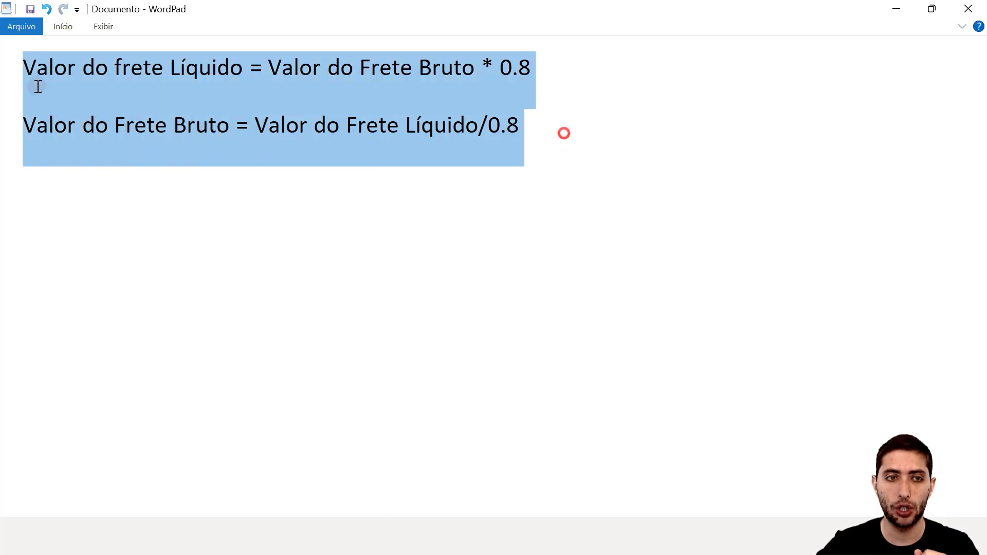
left_click(535, 131)
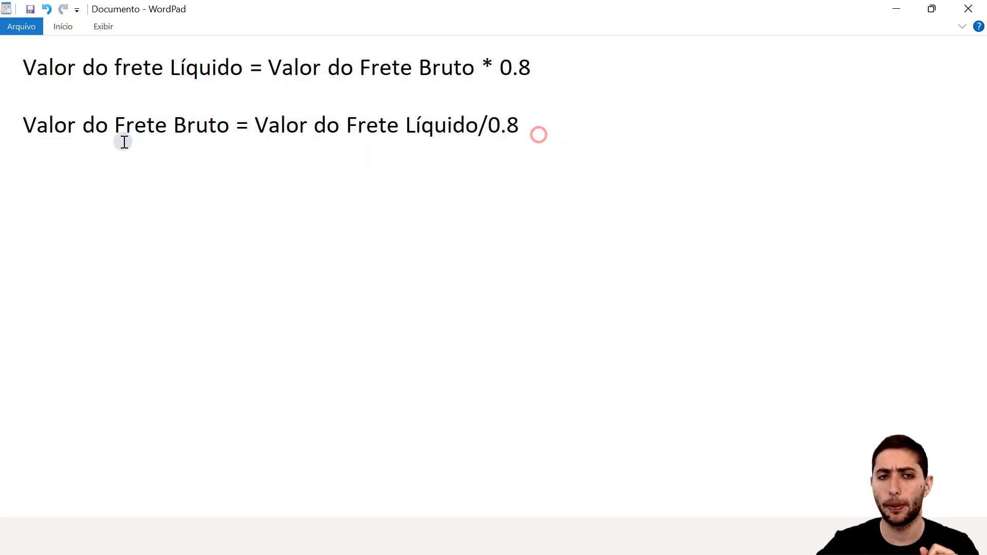
left_click(26, 127)
left_click_drag(35, 129, 507, 114)
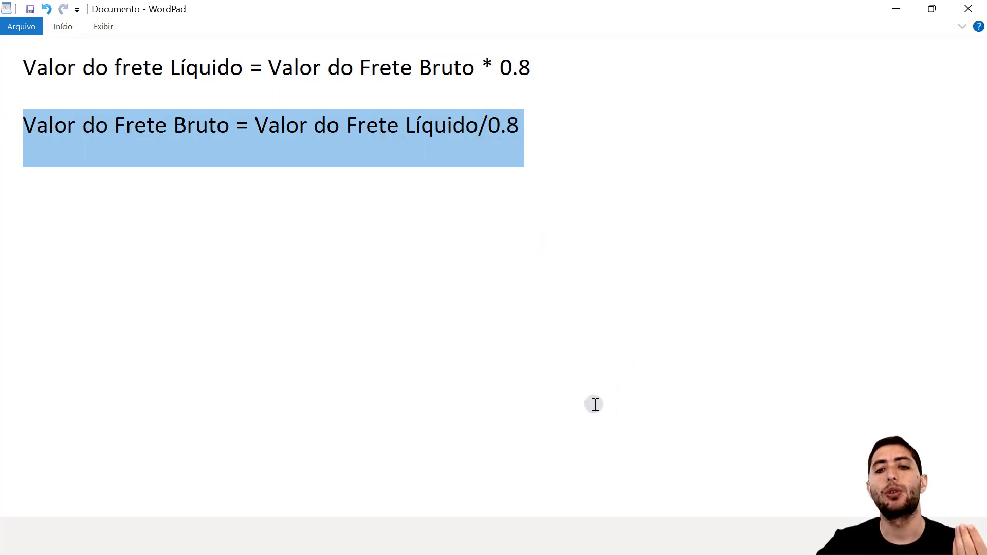
left_click(110, 133)
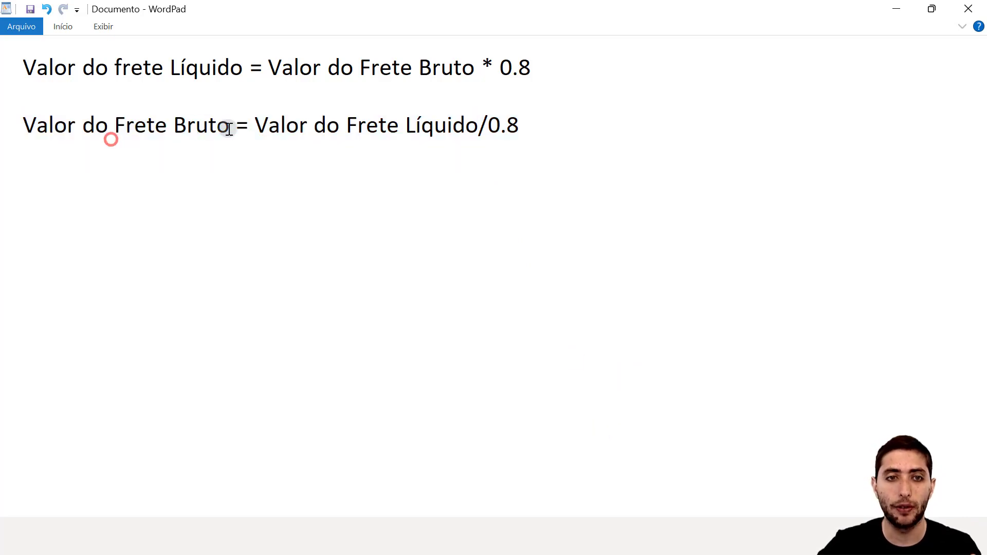
left_click_drag(227, 128, 45, 112)
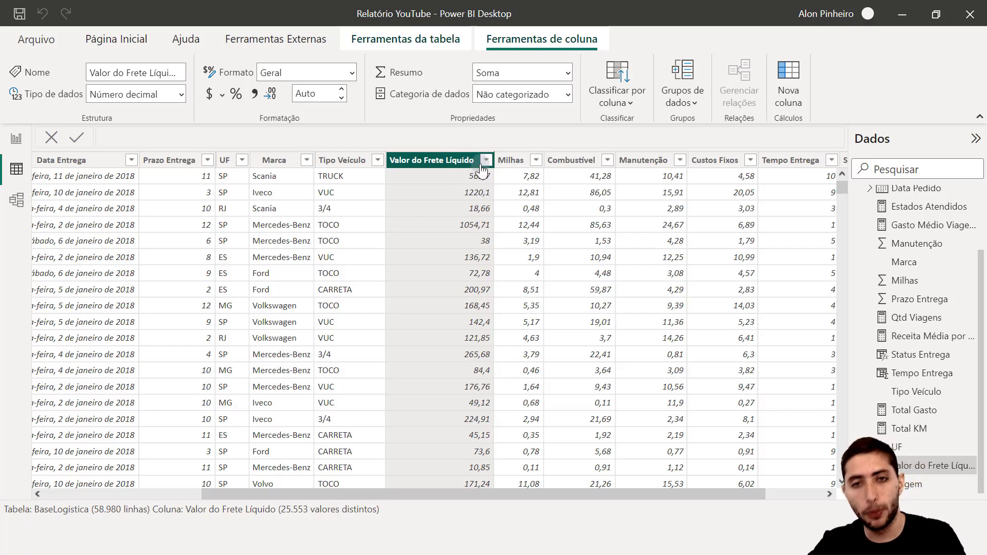
left_click(486, 198)
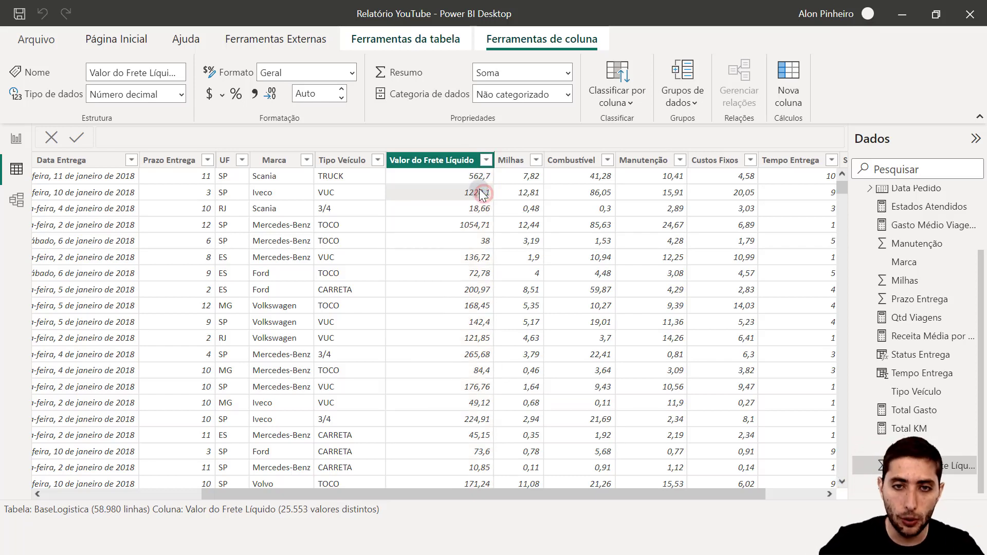
left_click(476, 209)
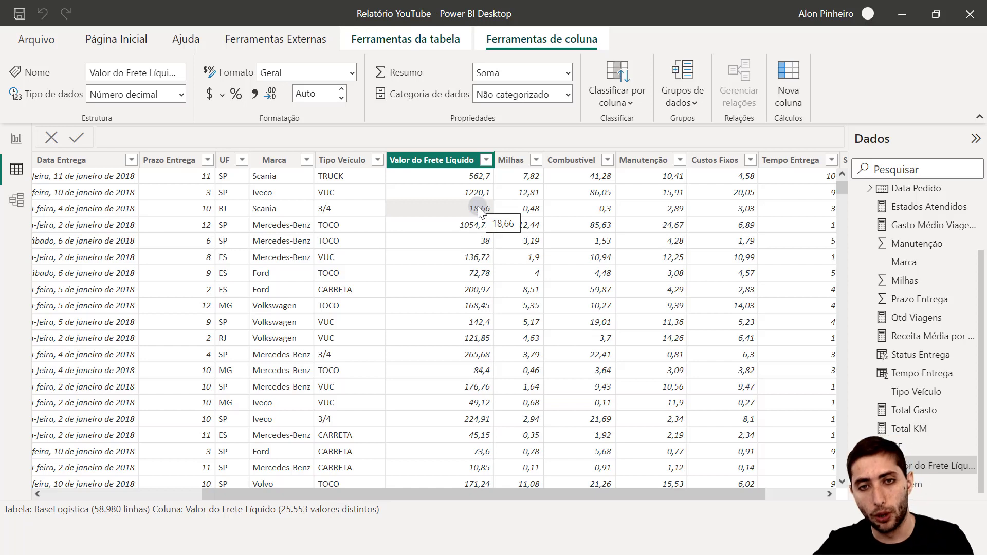
left_click(471, 181)
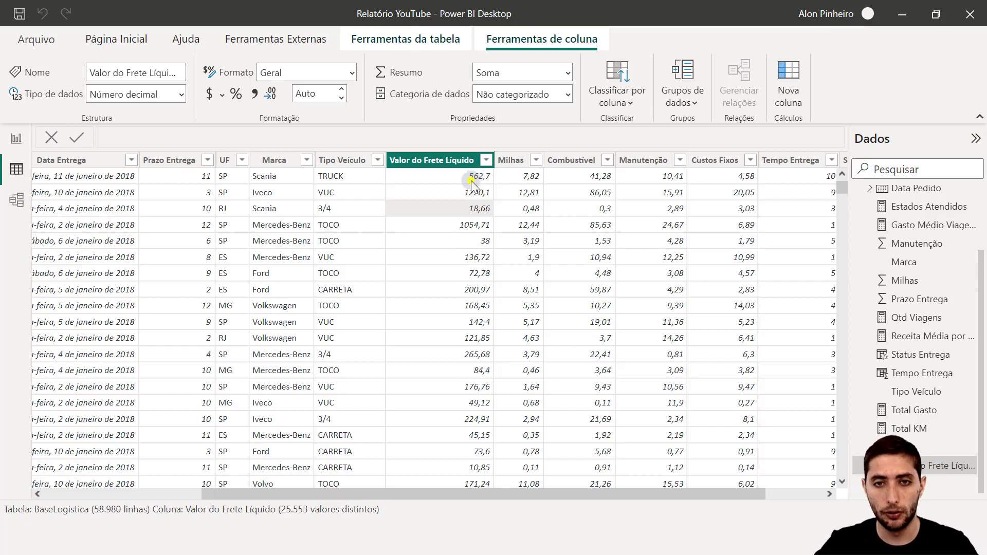
Create a new measure in the BaseLogistica table and name it Total Receita Bruta.
right_click(471, 180)
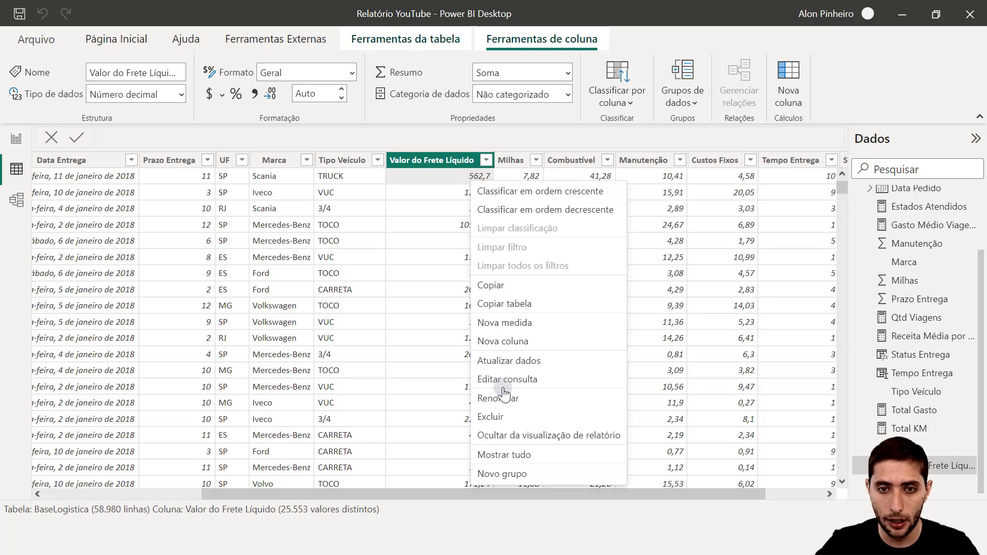
left_click(512, 327)
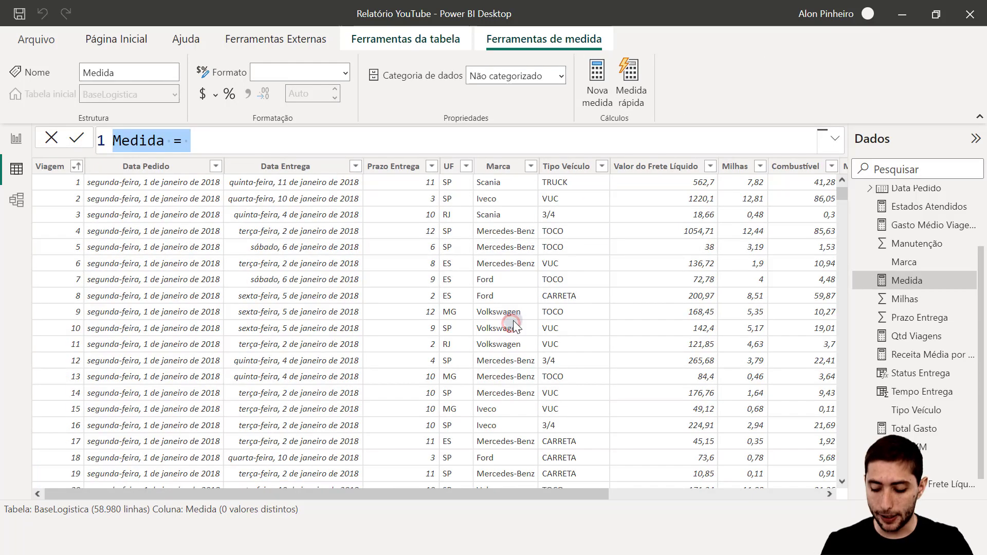
type("Total Receit")
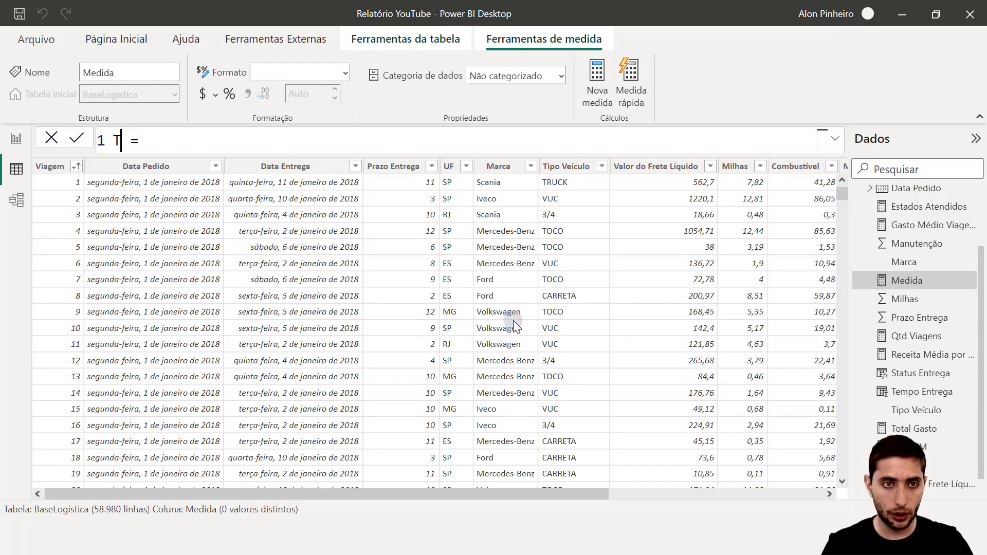
type("a Bruta")
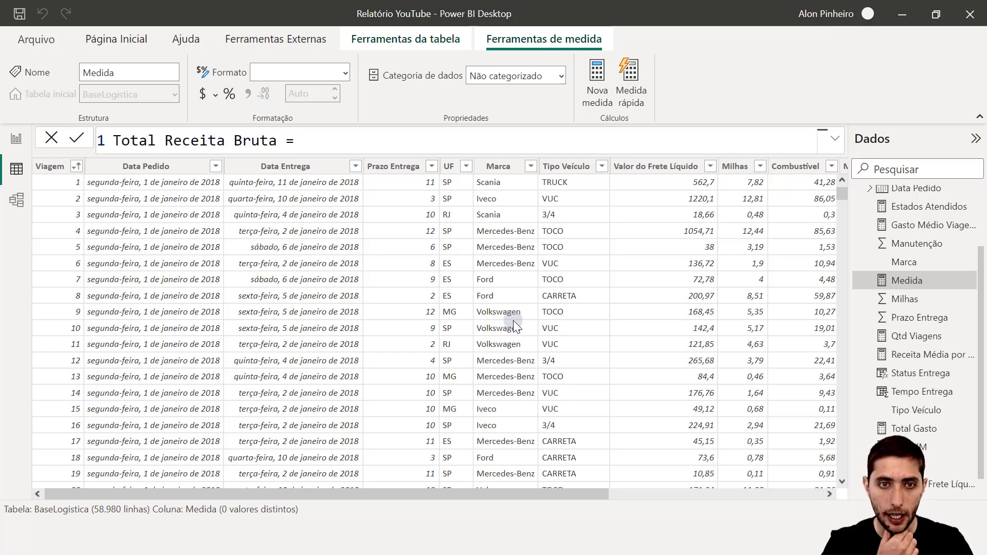
Define Total Receita Bruta as a SUMX over BaseLogistica of BaseLogistica[Valor do Frete Líquido]/0.8 and commit the formula.
type("SUMX(")
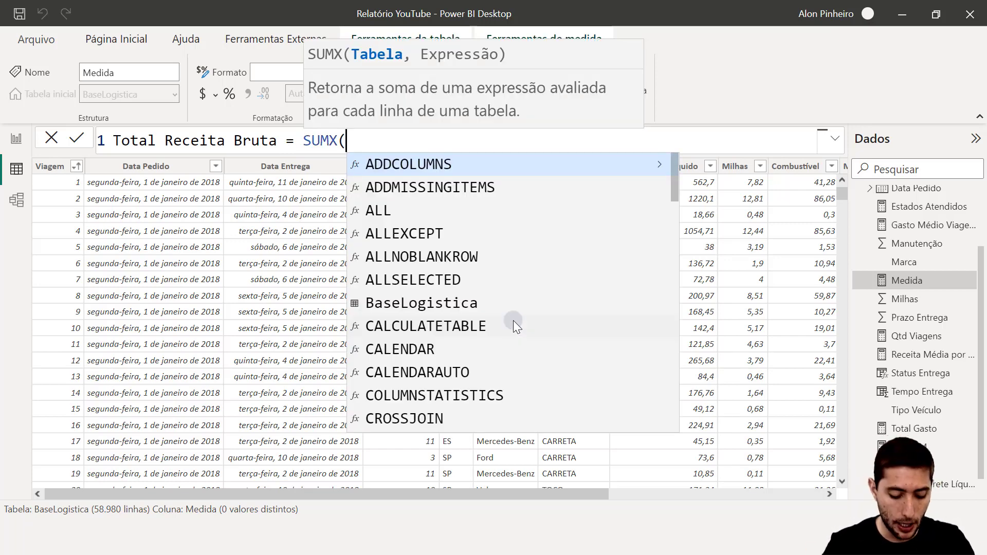
type("baselo")
key("Tab")
type(",")
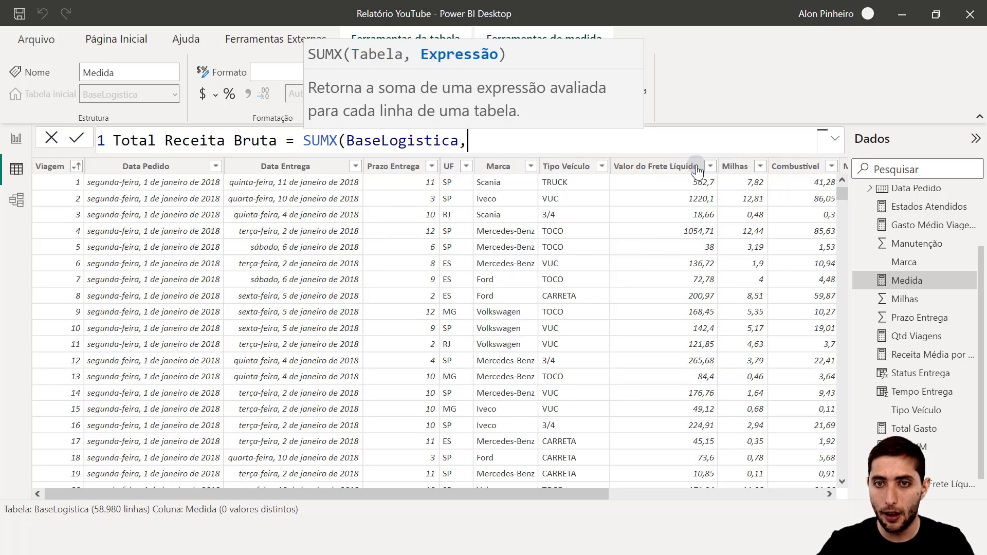
type("valor")
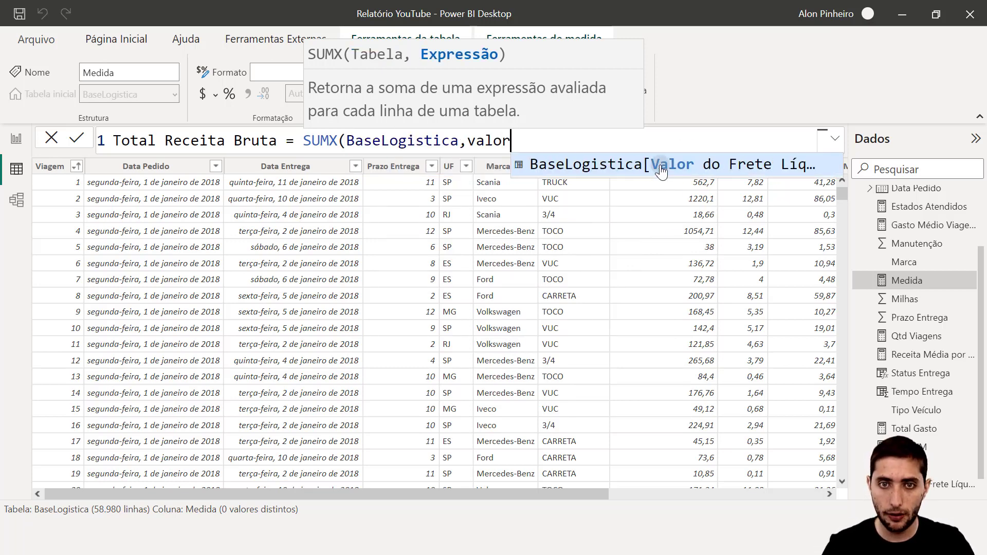
key("Tab")
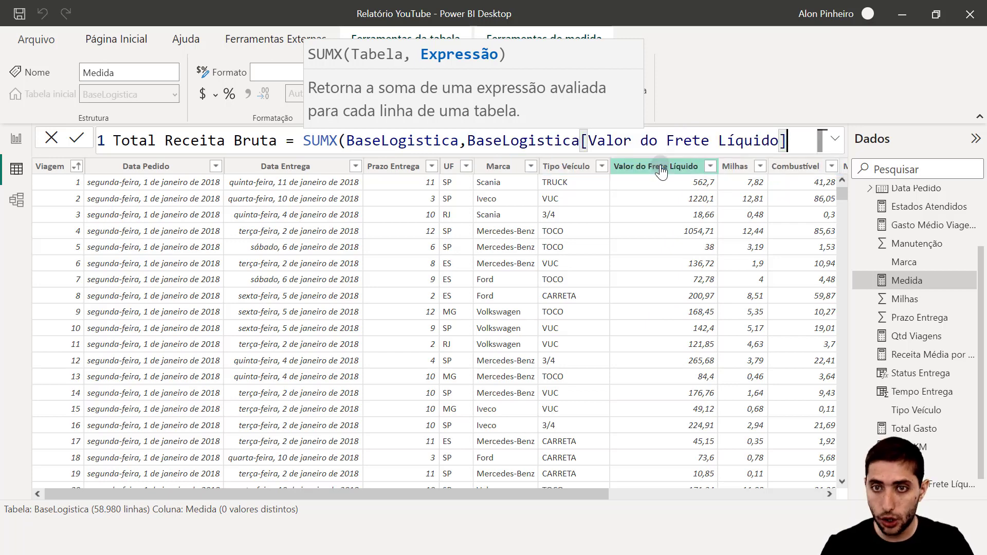
type("/0.8")
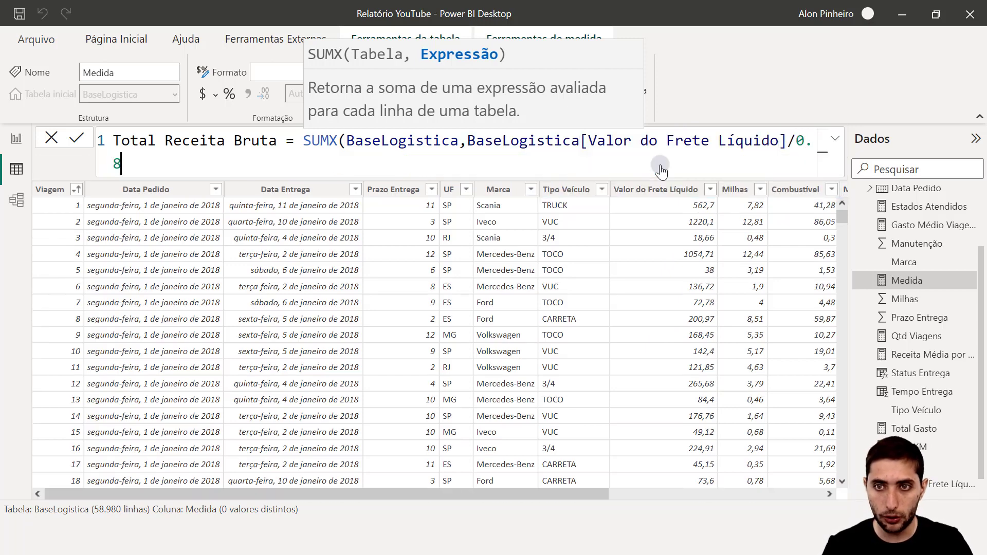
type(")")
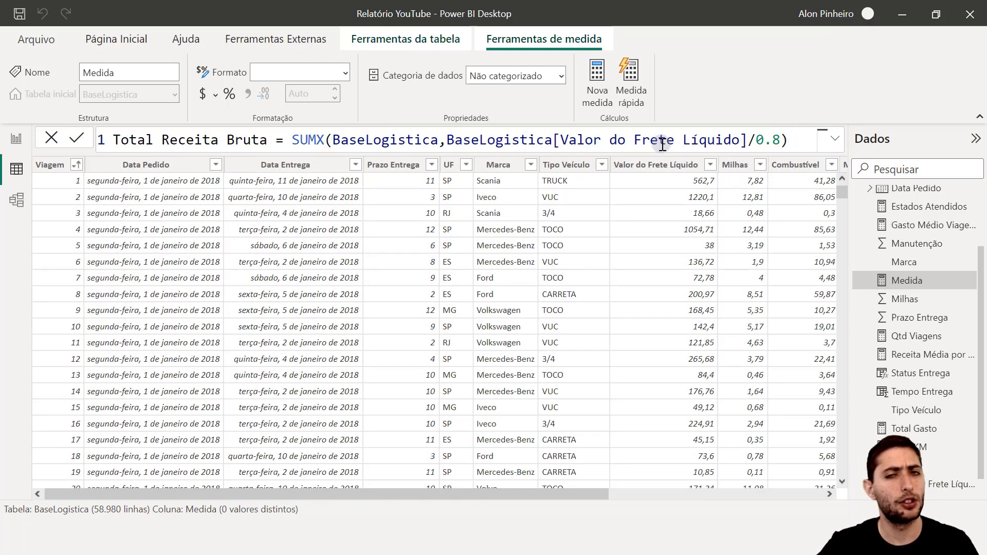
key("Return")
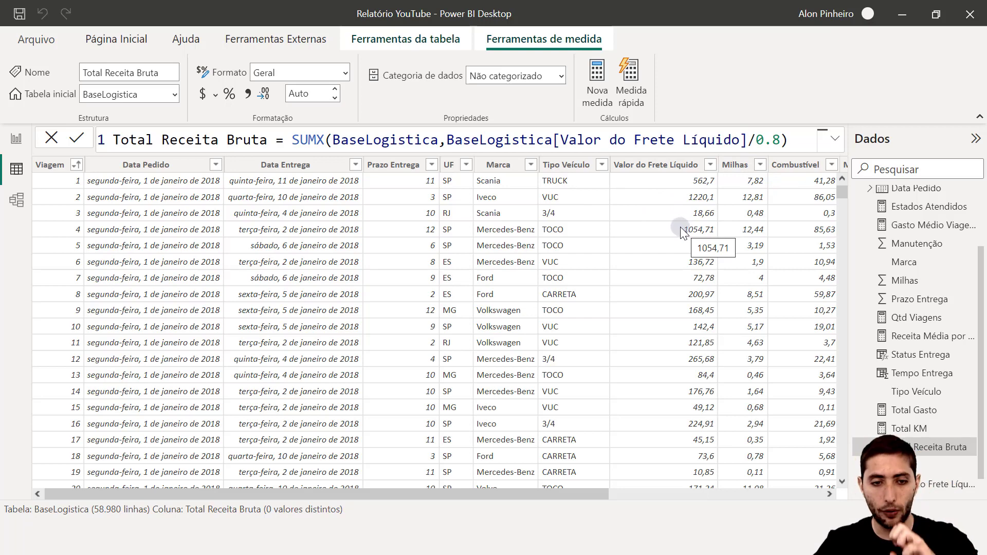
On the report page, replace Gasto Médio Viagem with the Total Receita Bruta measure in its card.
left_click(14, 139)
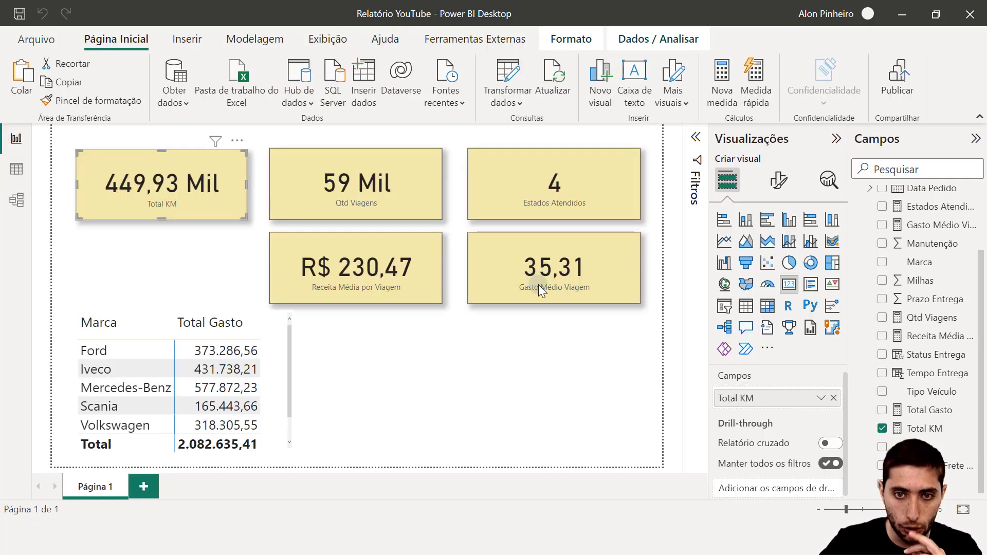
left_click(538, 285)
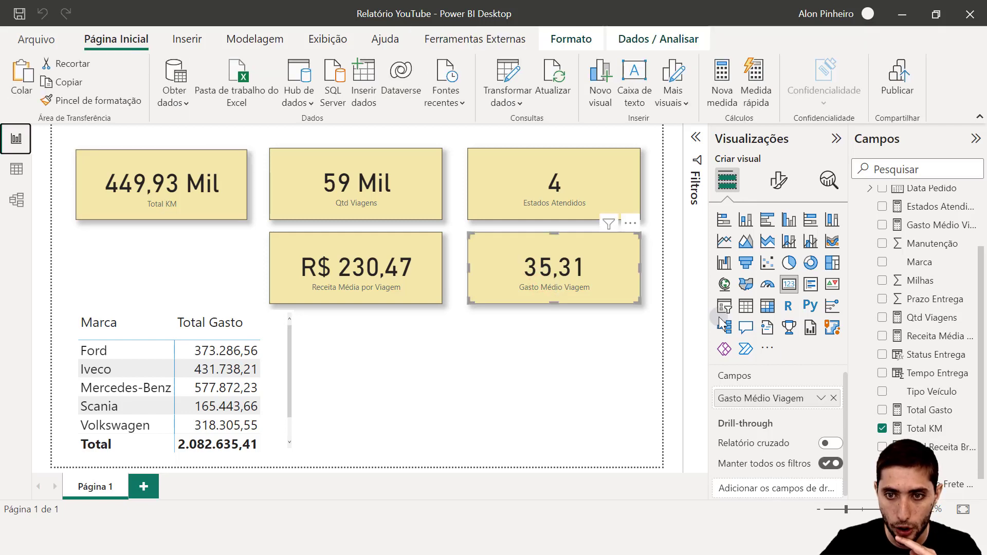
left_click(834, 399)
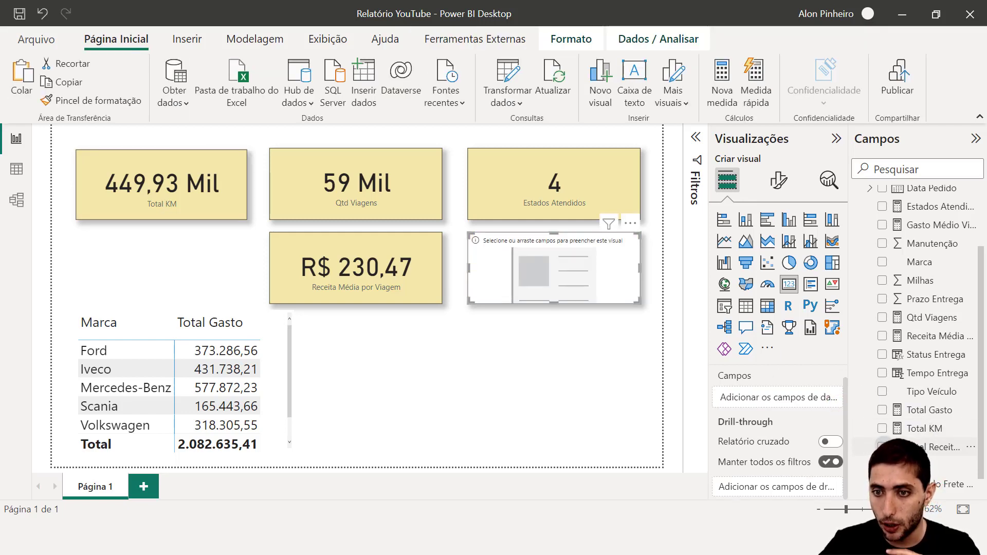
left_click(882, 447)
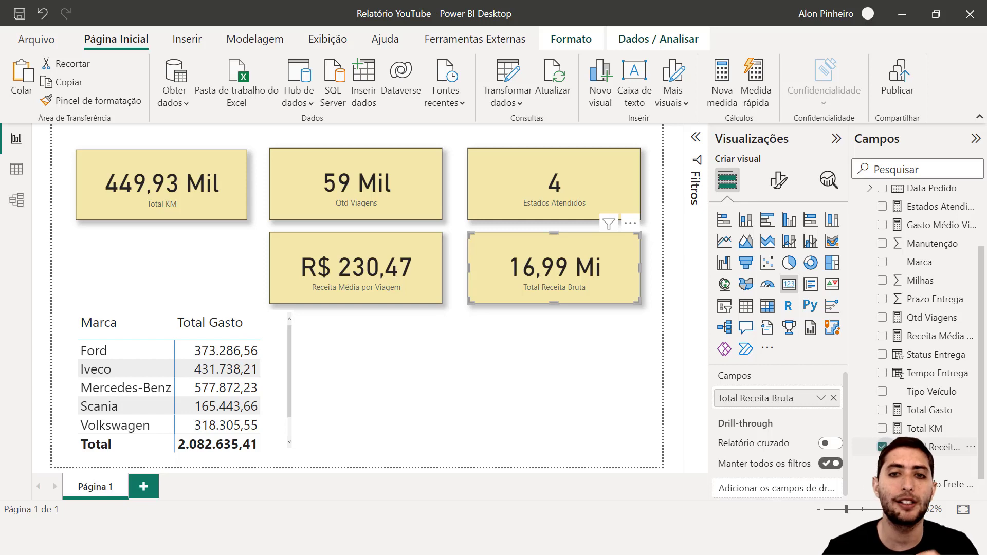
Swap the card's measure for Valor do Frete Líquido to compare the totals, and restore Total Receita Bruta.
scroll(867, 440, "down", 1)
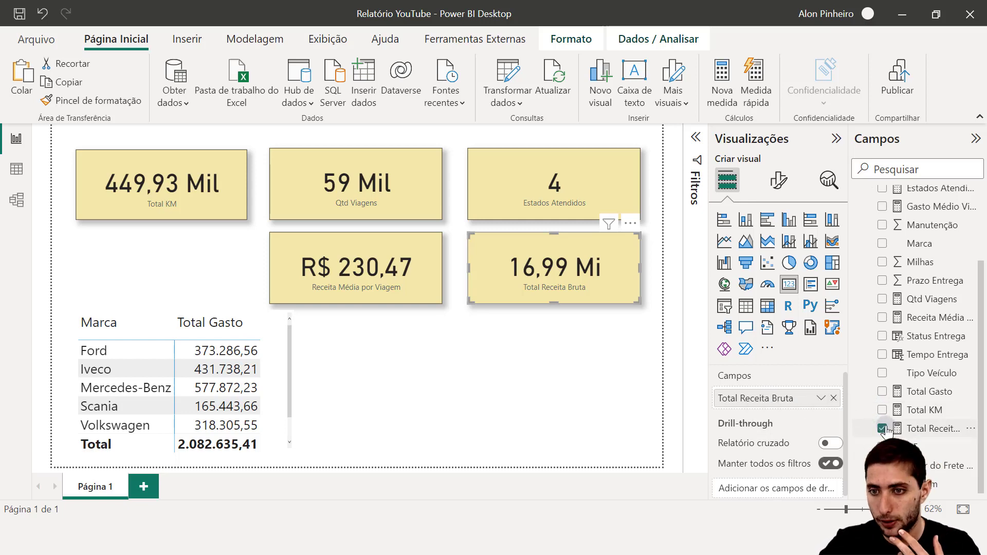
left_click(882, 429)
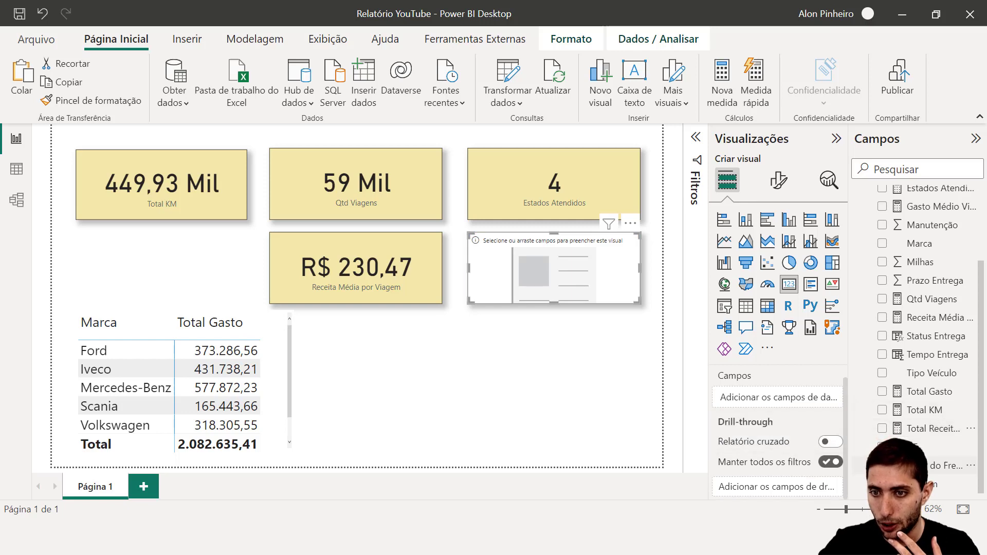
left_click(882, 466)
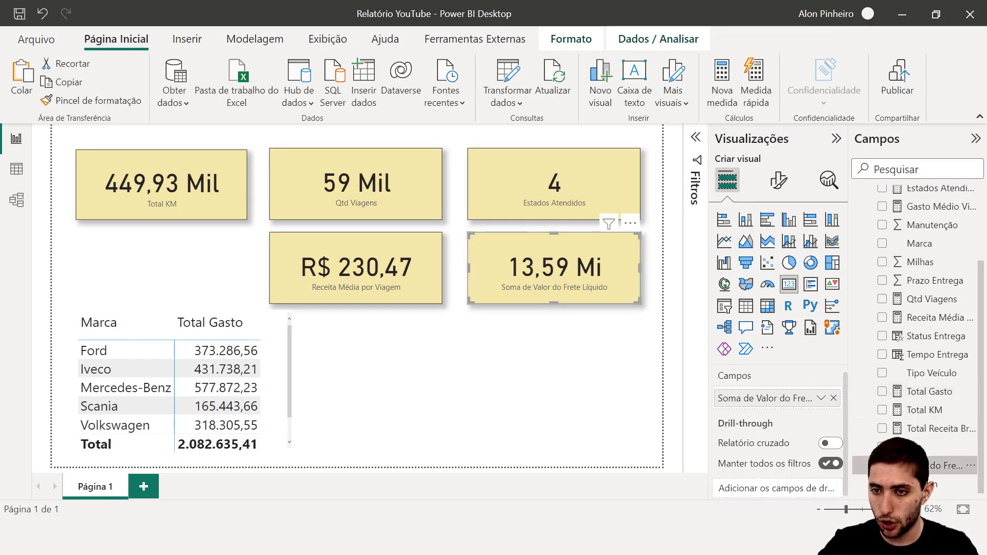
left_click(882, 465)
left_click(882, 430)
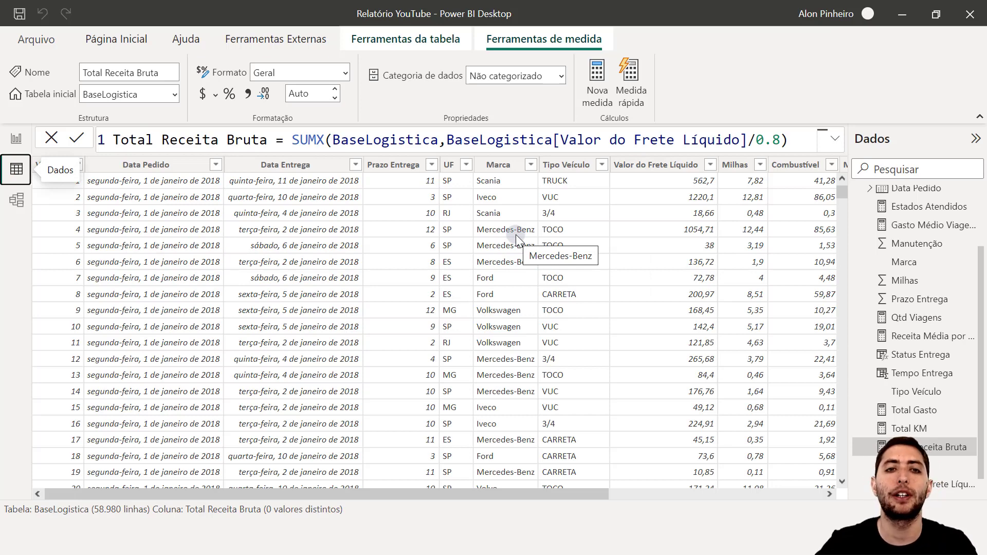
In the data view, replace the Total Receita Bruta expression with maxx and rename the measure Máximo Receita Bruta.
left_click(292, 140)
left_click_drag(462, 138, 804, 146)
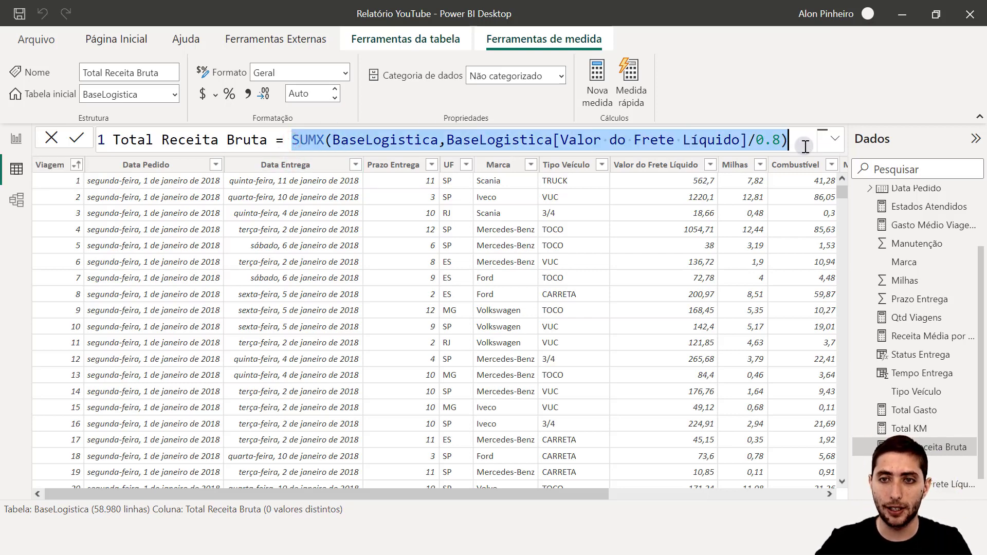
type("maxx")
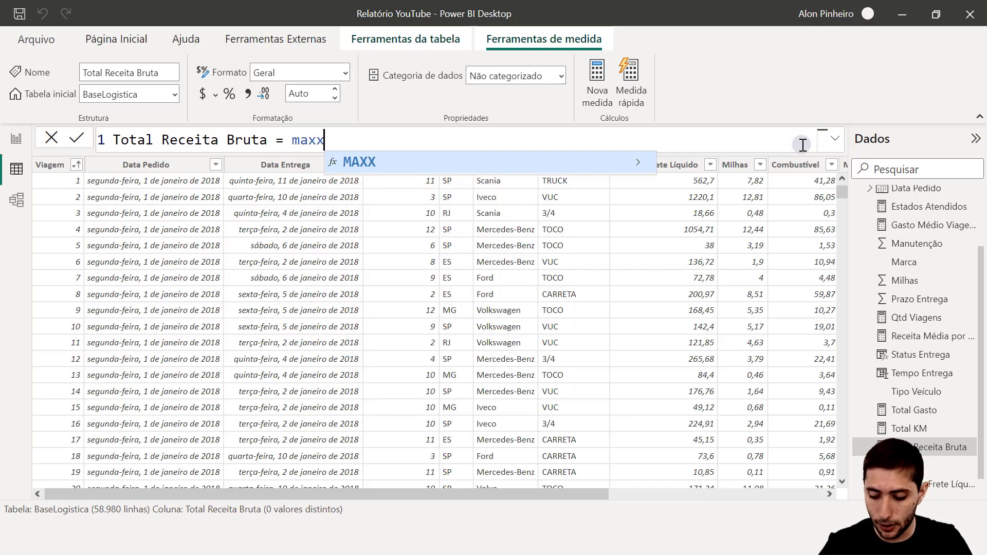
key("Home")
key("ctrl+shift+Right")
type("Máximo")
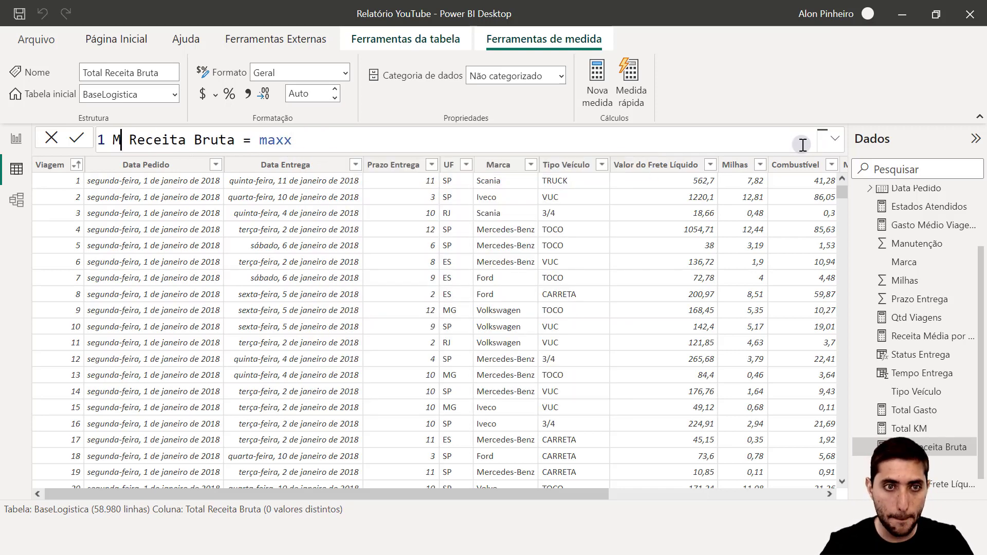
key("ctrl+shift+Left")
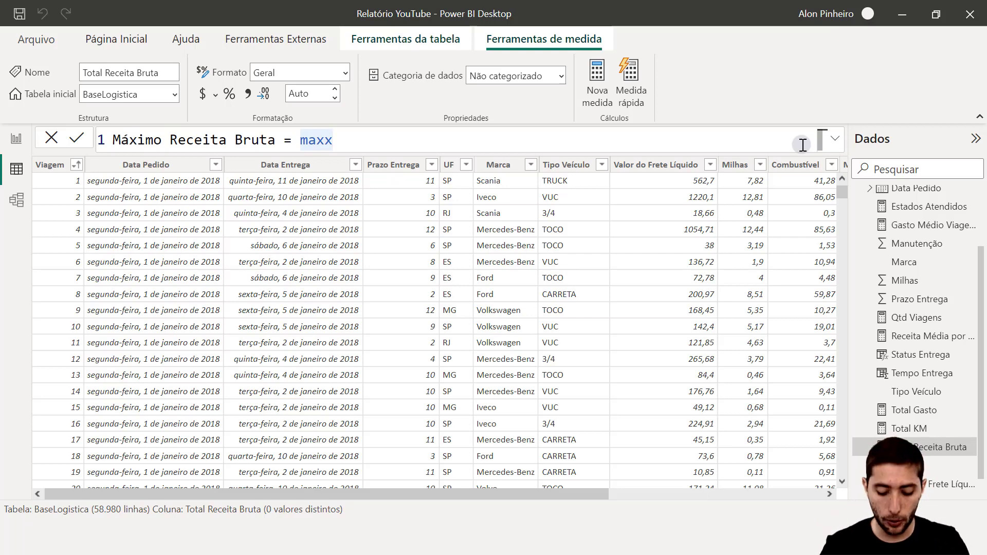
Review the MAX, MAXA and MAXX suggestions and insert the MAXX function into the Máximo Receita Bruta formula.
type("(")
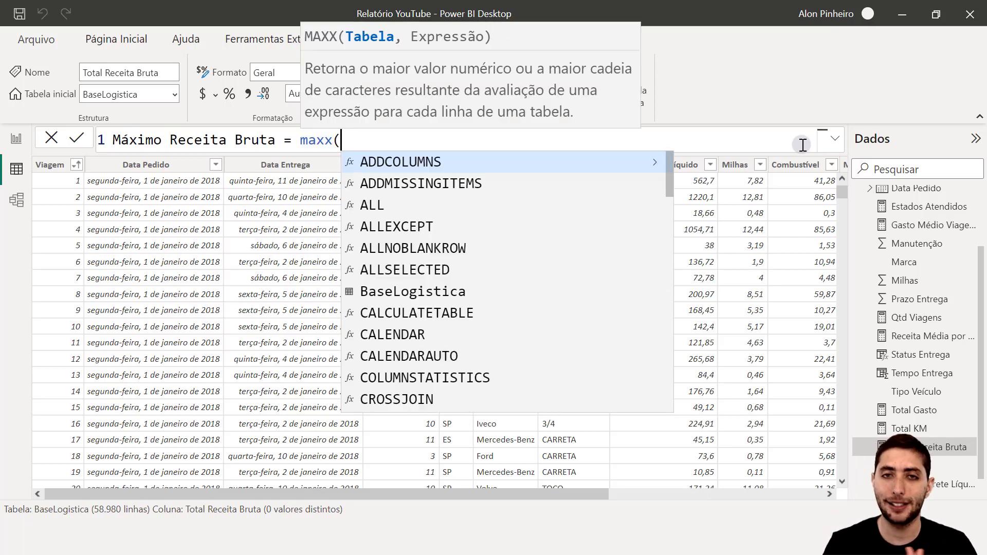
key("BackSpace")
key("BackSpace")
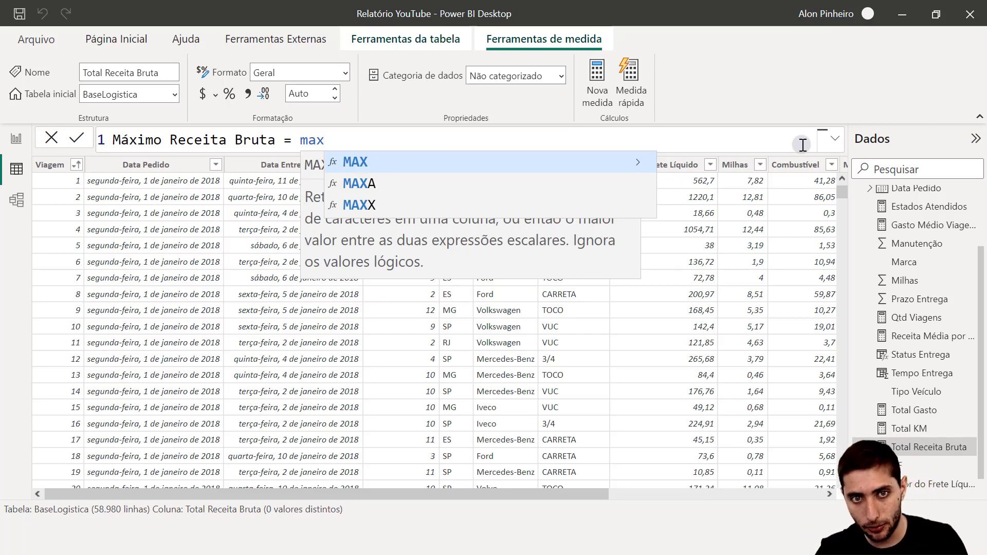
key("Down")
key("Down")
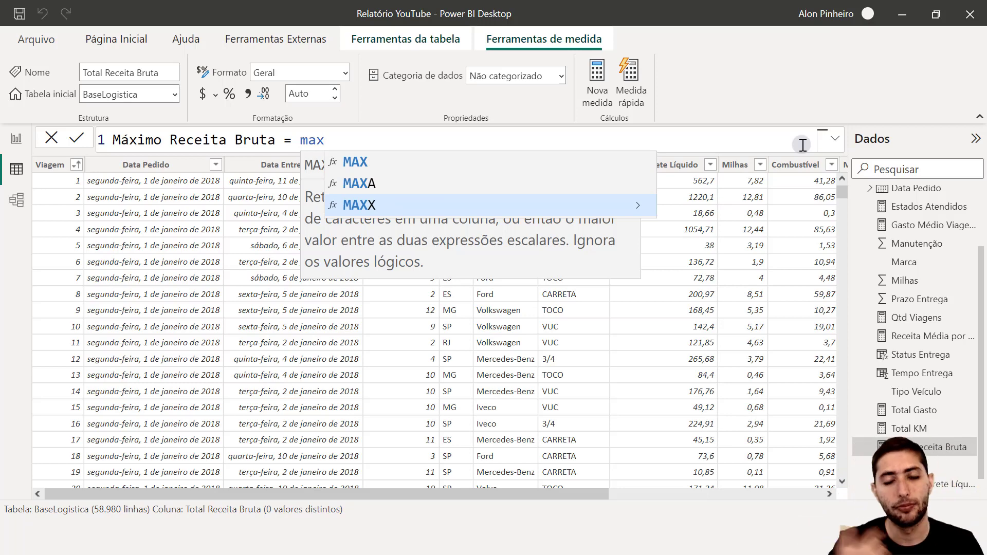
key("Up")
key("Up")
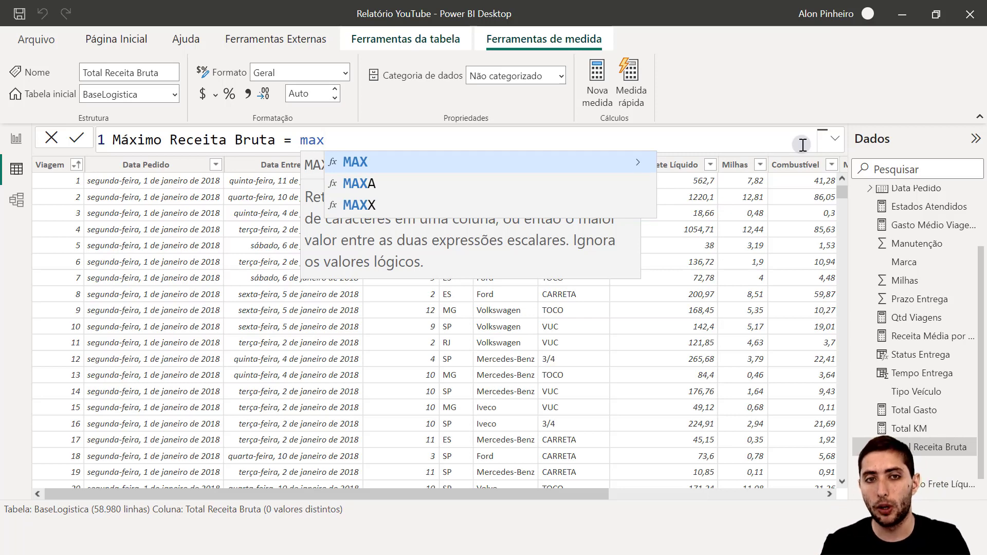
key("Down")
key("Down")
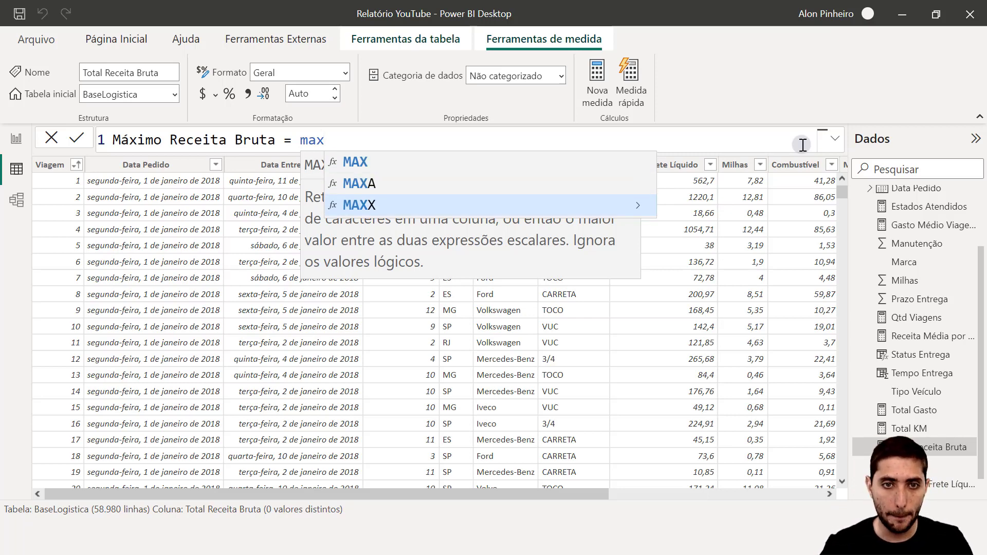
key("Tab")
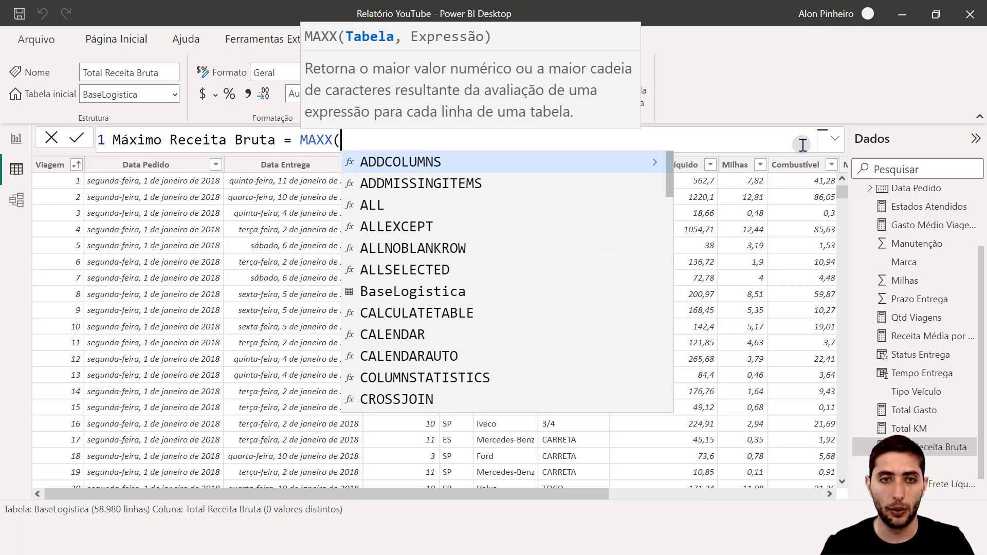
Complete MAXX with the BaseLogistica table and the expression BaseLogistica[Valor do Frete Líquido]/0.8, and commit the formula.
type("BaseLogistica")
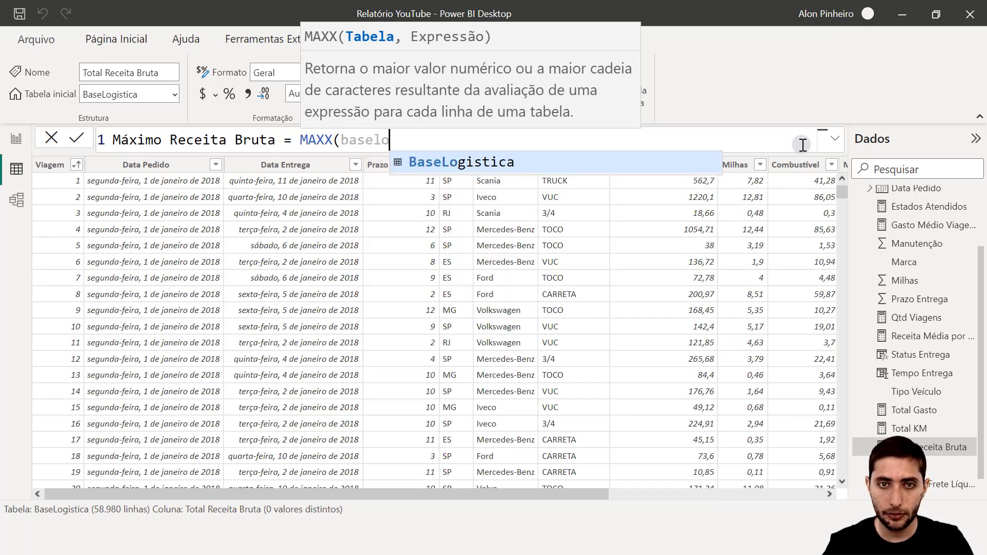
type(", ")
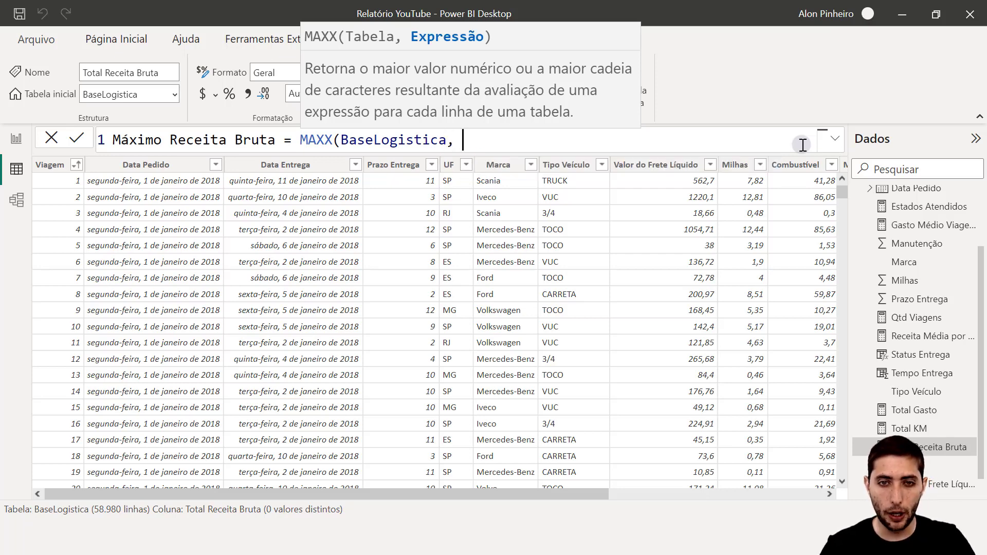
type("valo")
key("Tab")
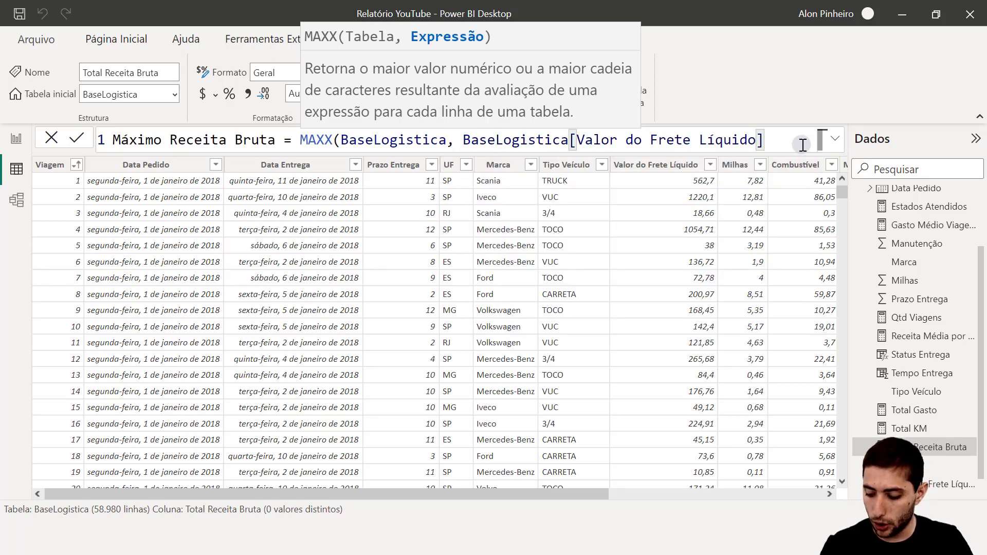
type("/0.8")
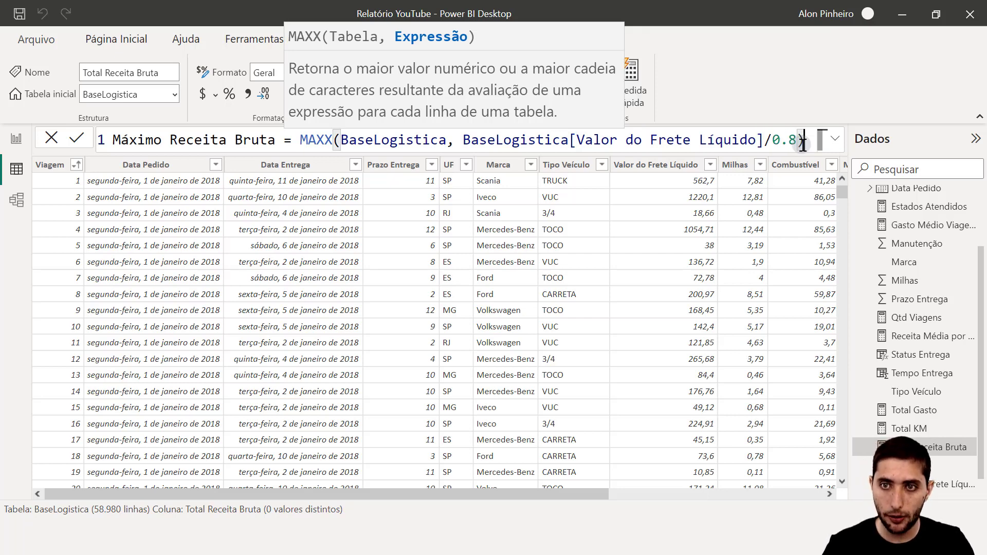
type(")")
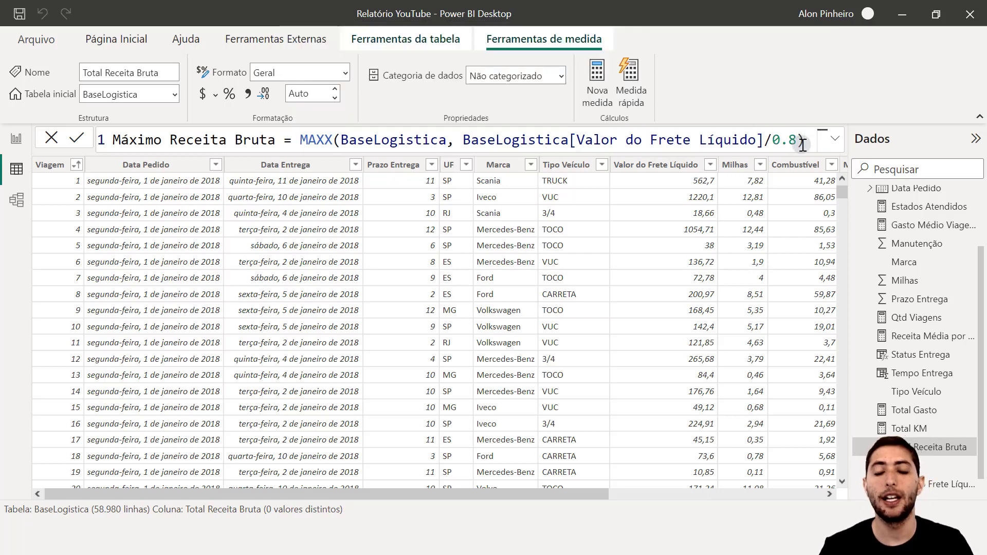
key("Return")
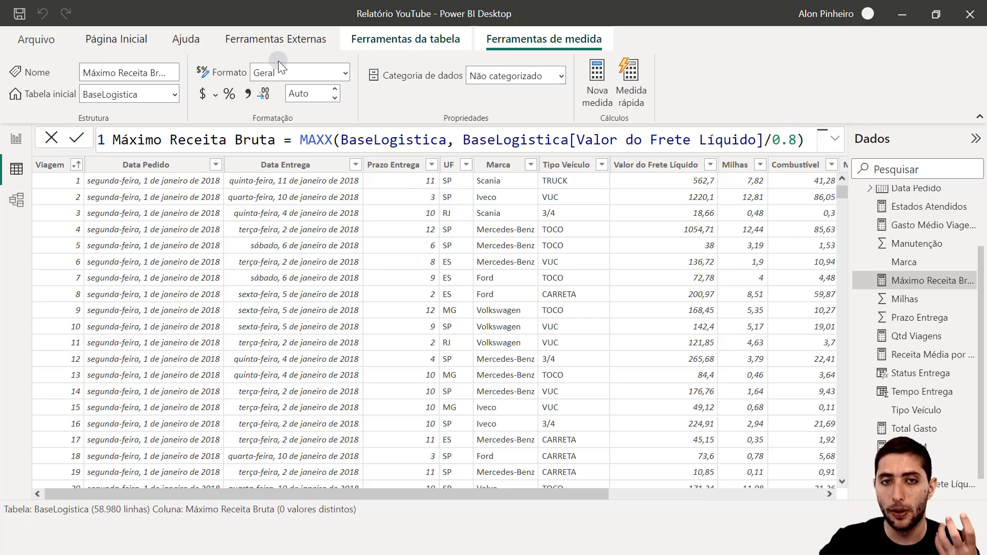
Inspect the MAXX function in the formula and check the Máximo Receita Bruta card on the report page.
double_click(318, 144)
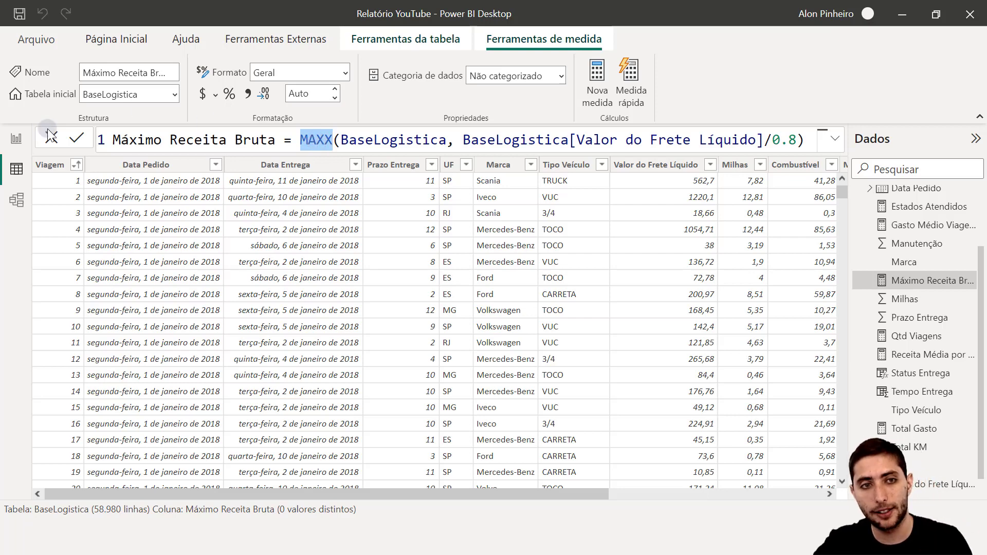
left_click(16, 138)
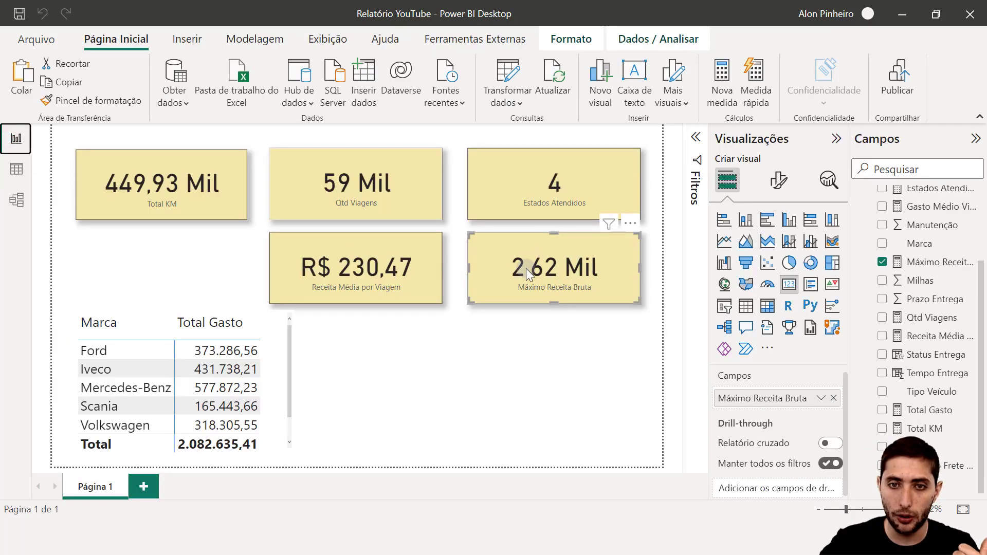
left_click(558, 258)
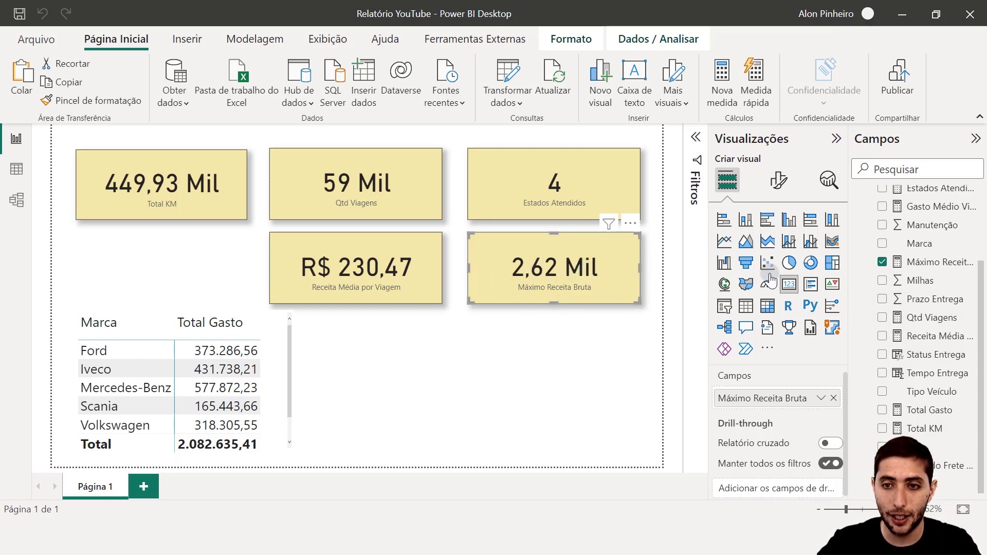
Open the Máximo Receita Bruta formula, enlarge its text and change the measure name to Mínimo Receita Bruta.
left_click(953, 261)
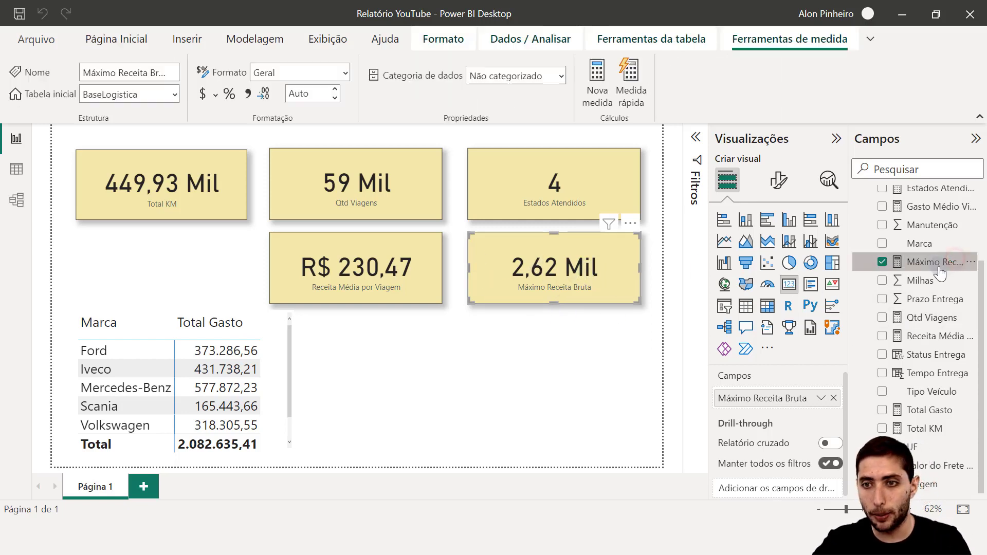
left_click(288, 135)
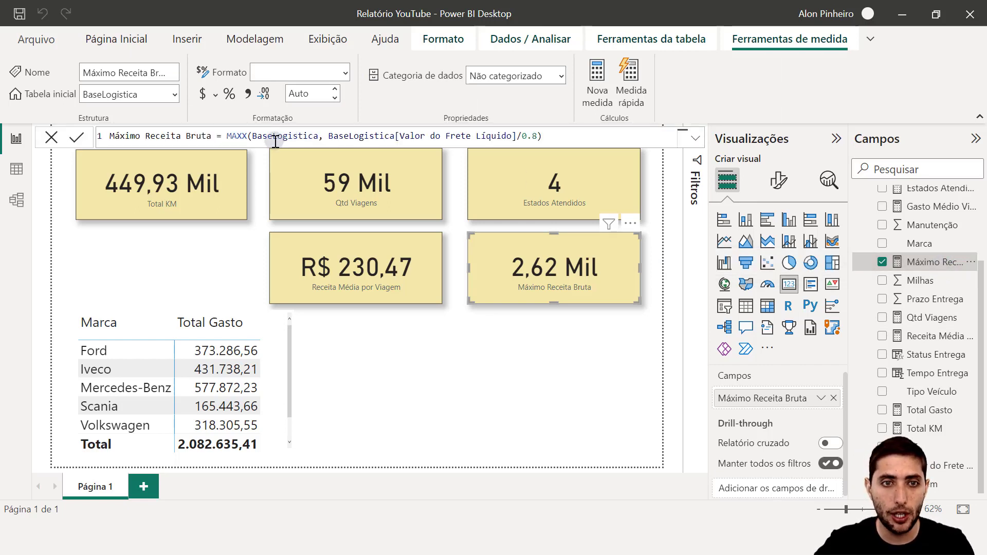
scroll(276, 141, "up", 3)
double_click(129, 138)
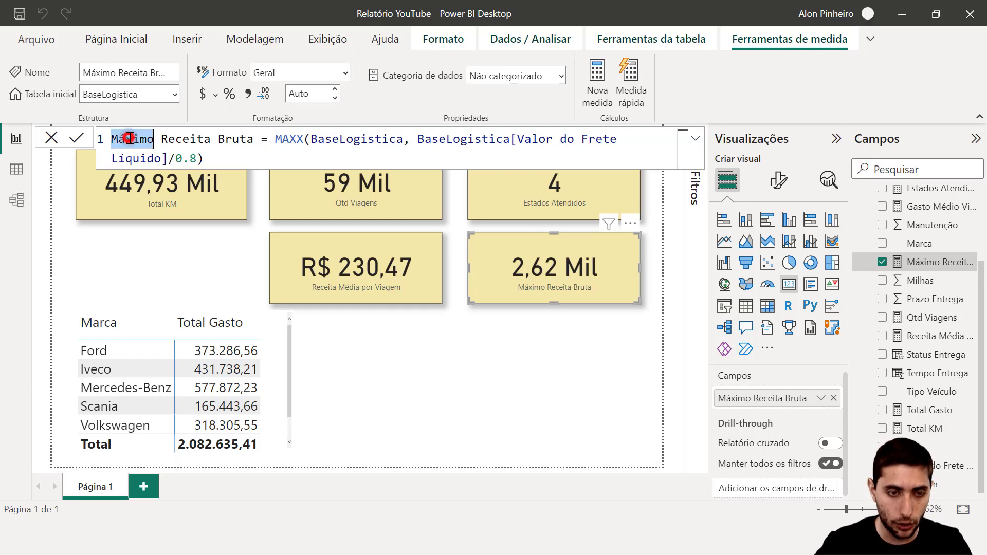
type("Mínim")
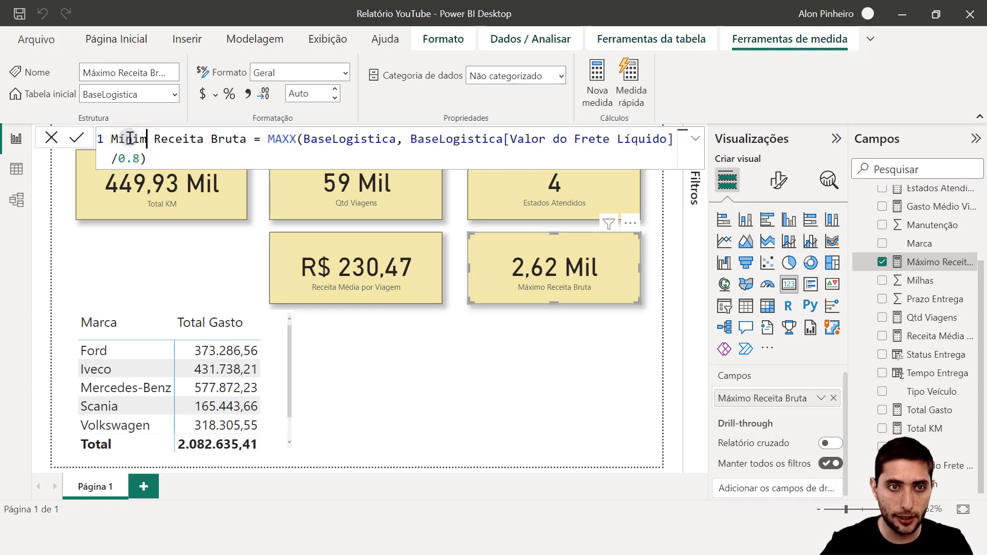
type("o")
key("Right")
key("Right")
key("Right")
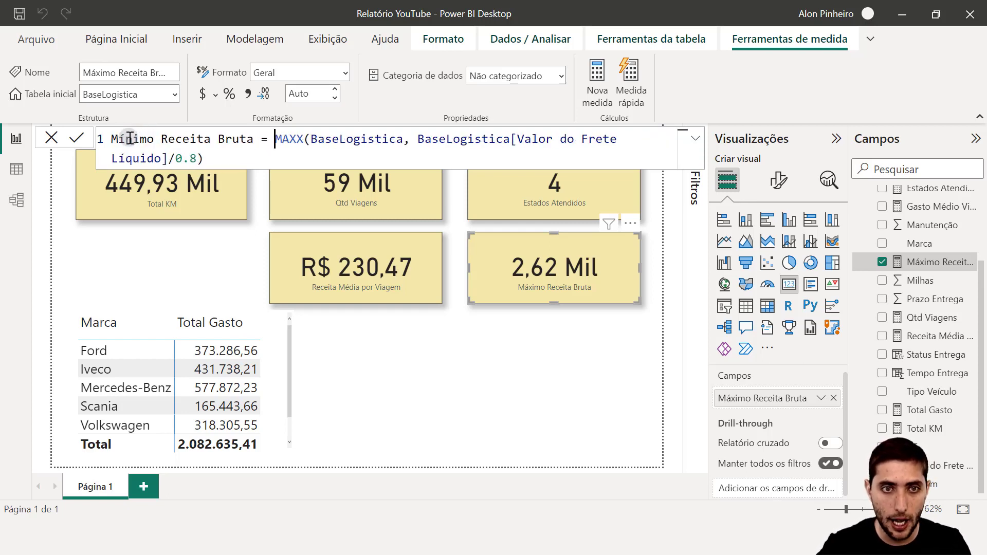
Replace MAXX with minx in the Mínimo Receita Bruta formula and commit it.
key("ctrl+shift+Right")
type("minx")
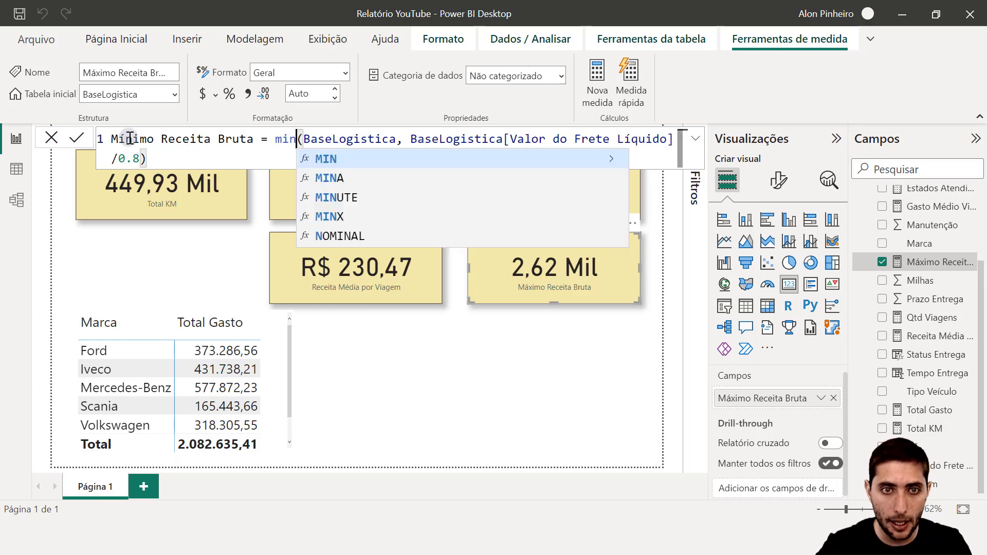
key("ctrl+End")
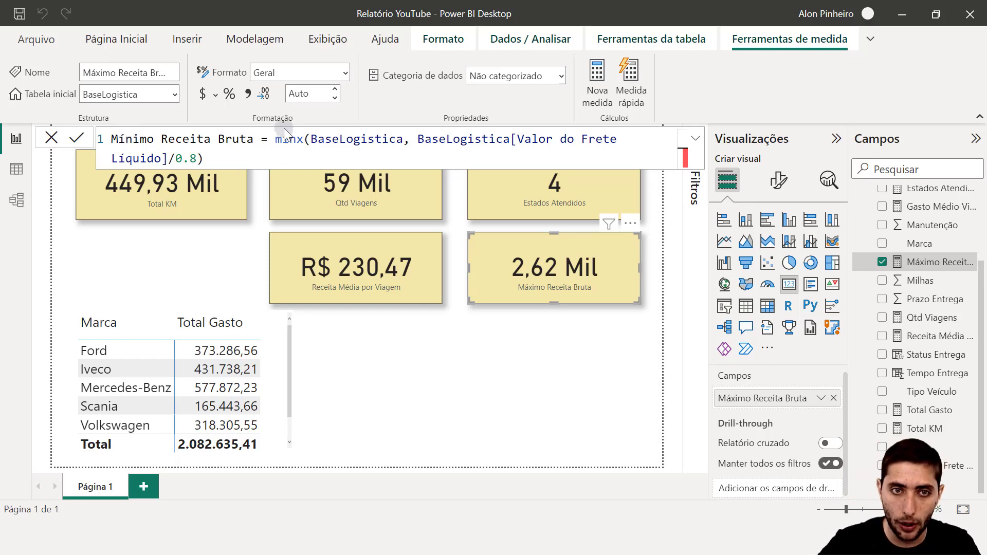
key("Return")
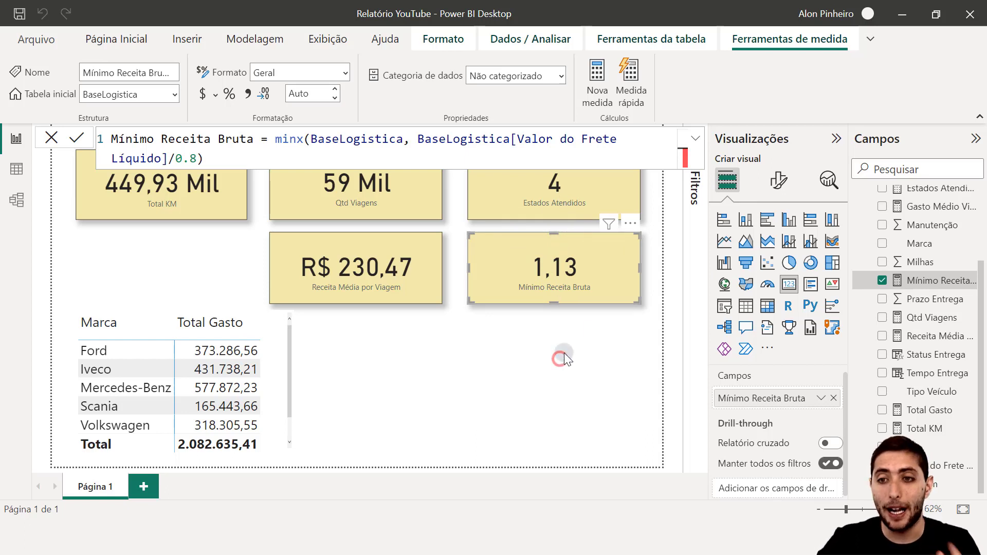
Deselect the card and reopen the Mínimo Receita Bruta measure's formula.
left_click(564, 352)
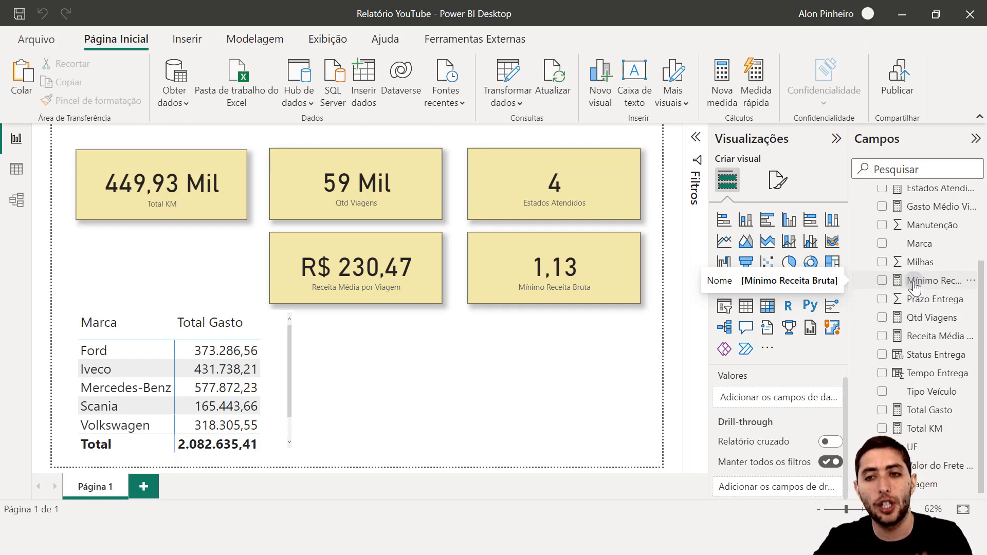
left_click(914, 283)
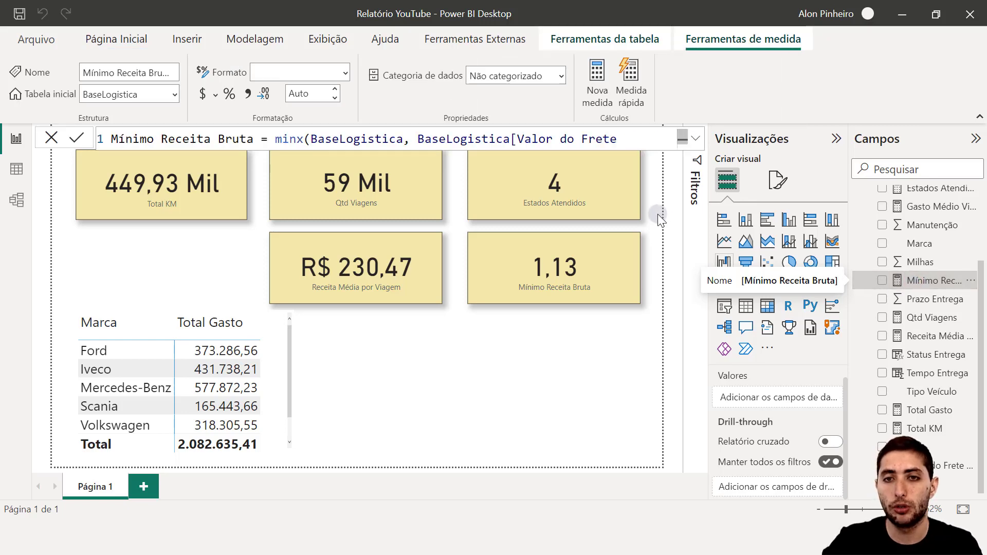